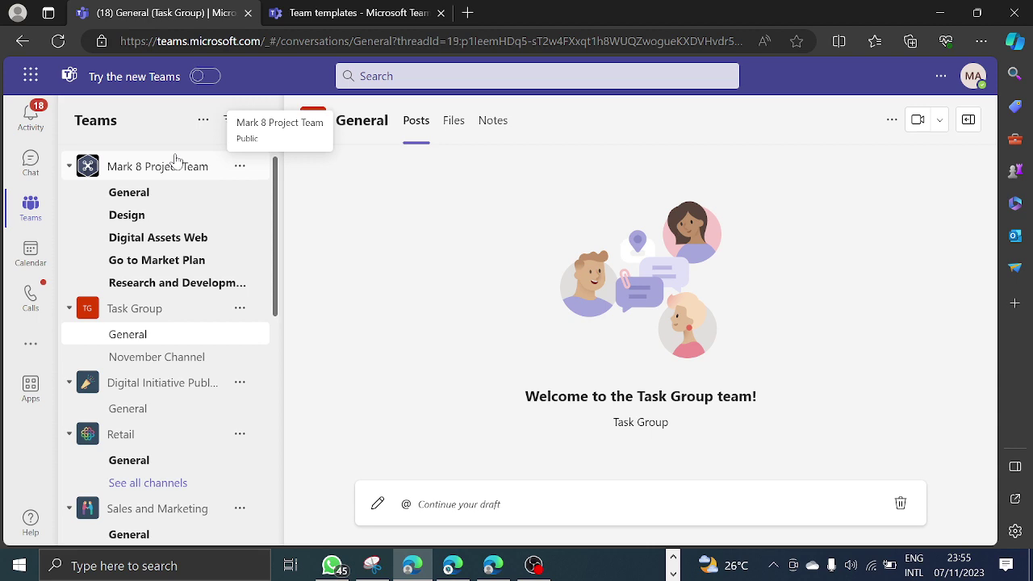
left_click(205, 77)
left_click(530, 347)
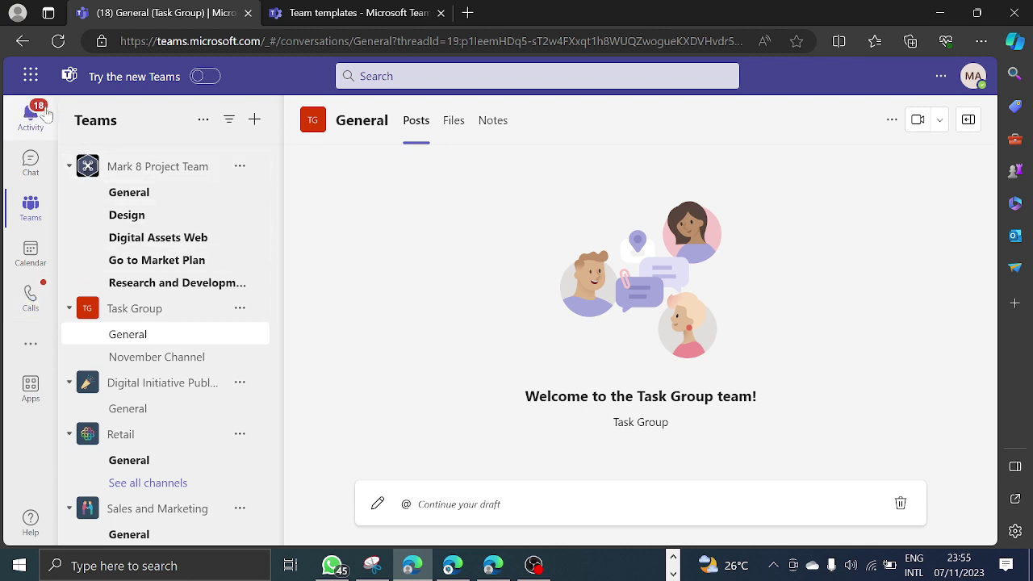
Look through the additional Teams apps, including the ones offered for adding such as Avatars, Polly, Decisions, Viva Engage and Jira Cloud.
left_click(31, 346)
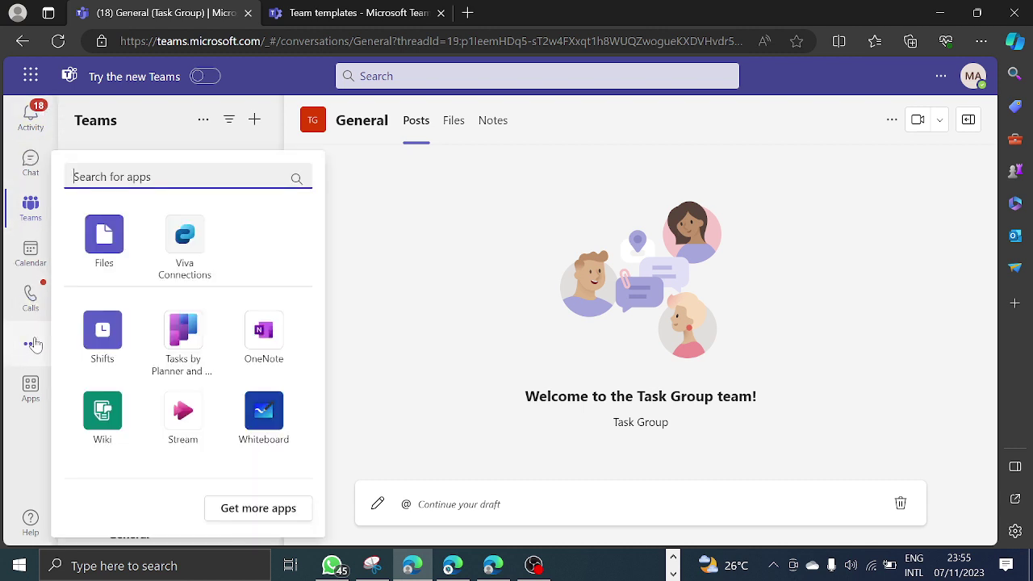
scroll(157, 445, "down", 3)
scroll(153, 440, "down", 3)
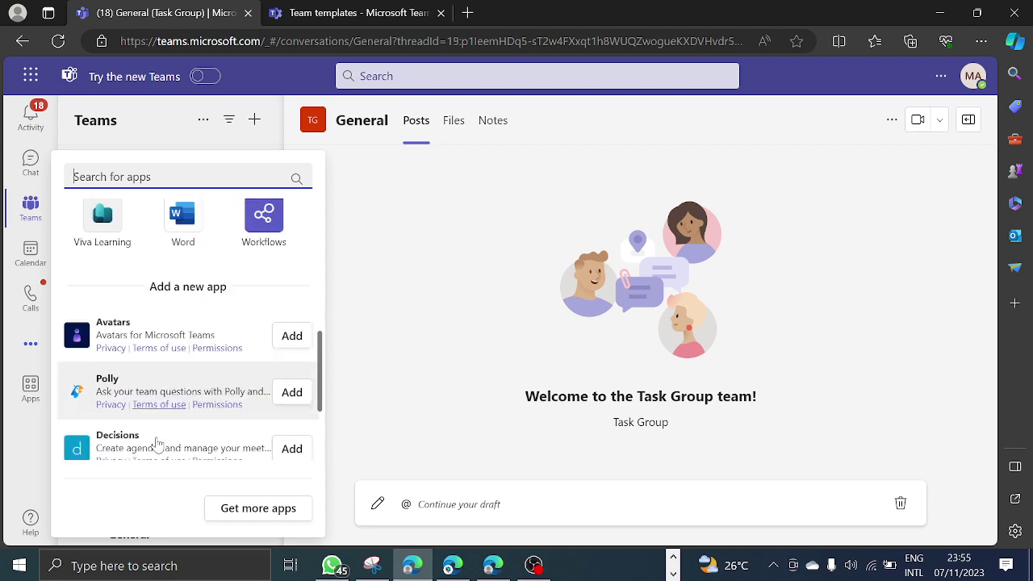
scroll(157, 404, "up", 6)
scroll(161, 323, "down", 7)
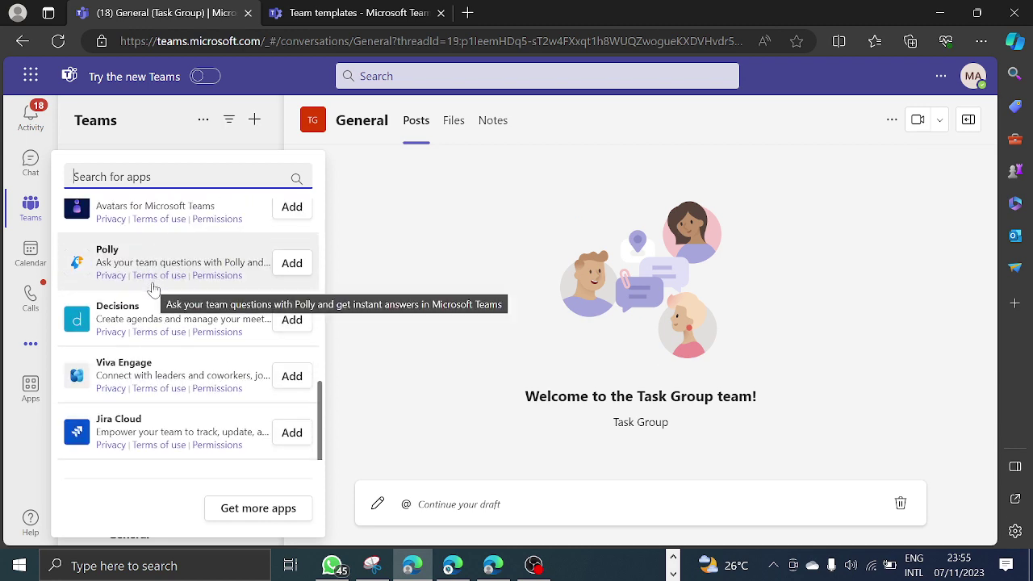
left_click(467, 193)
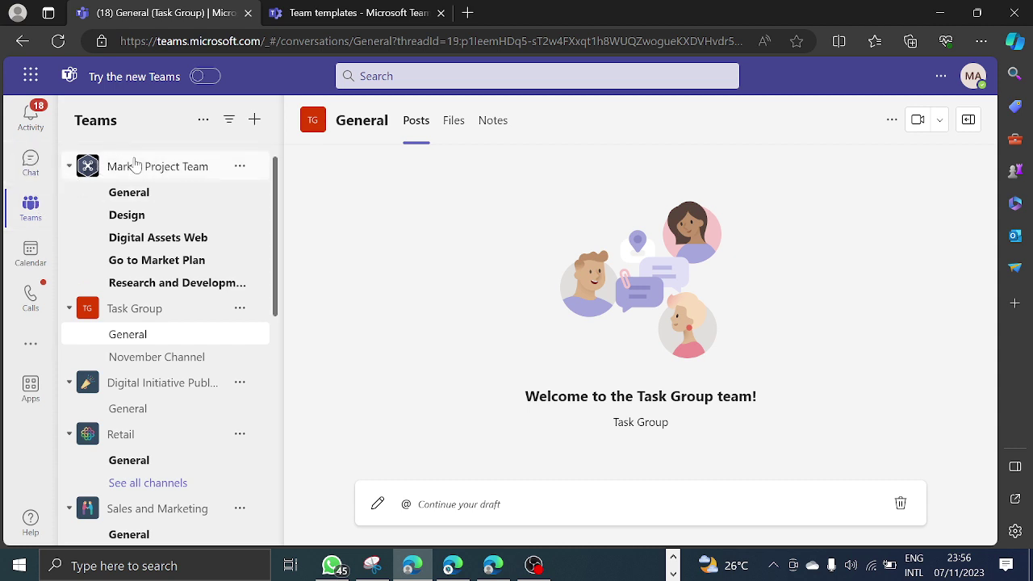
left_click(33, 345)
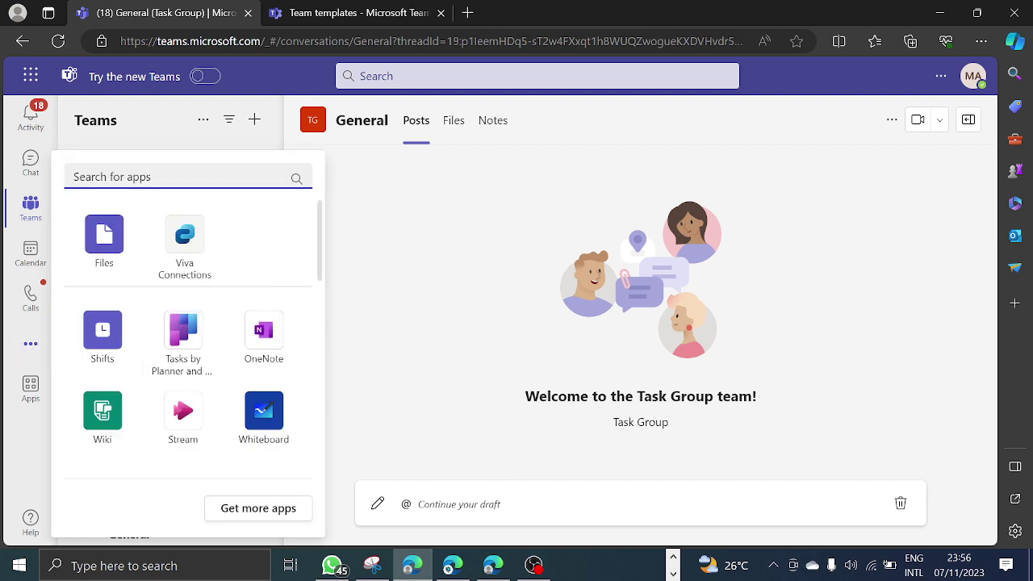
left_click(461, 328)
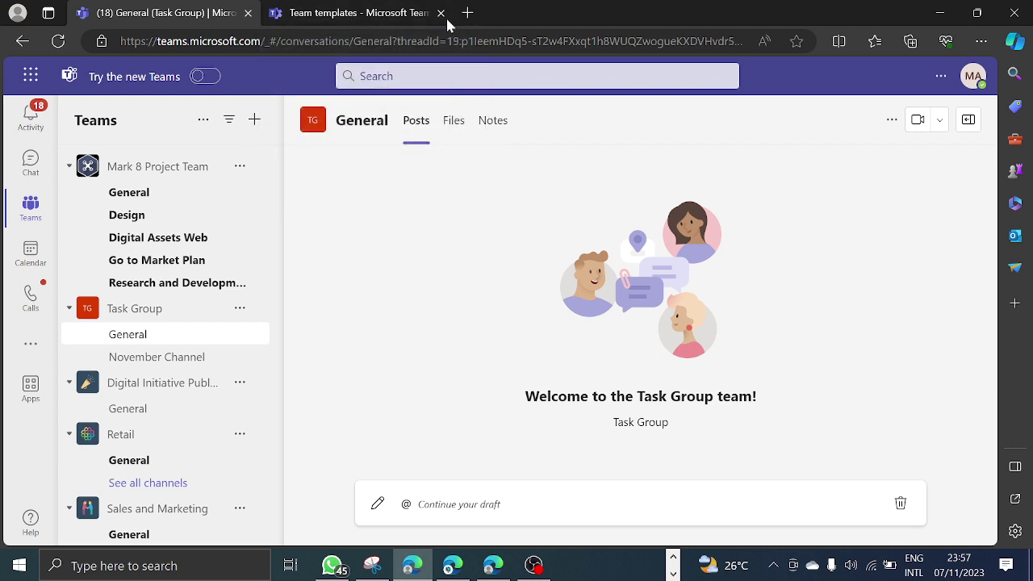
Switch to the second browser tab and load the Microsoft Teams admin center at admin.teams.microsoft.com.
left_click(349, 13)
left_click(319, 41)
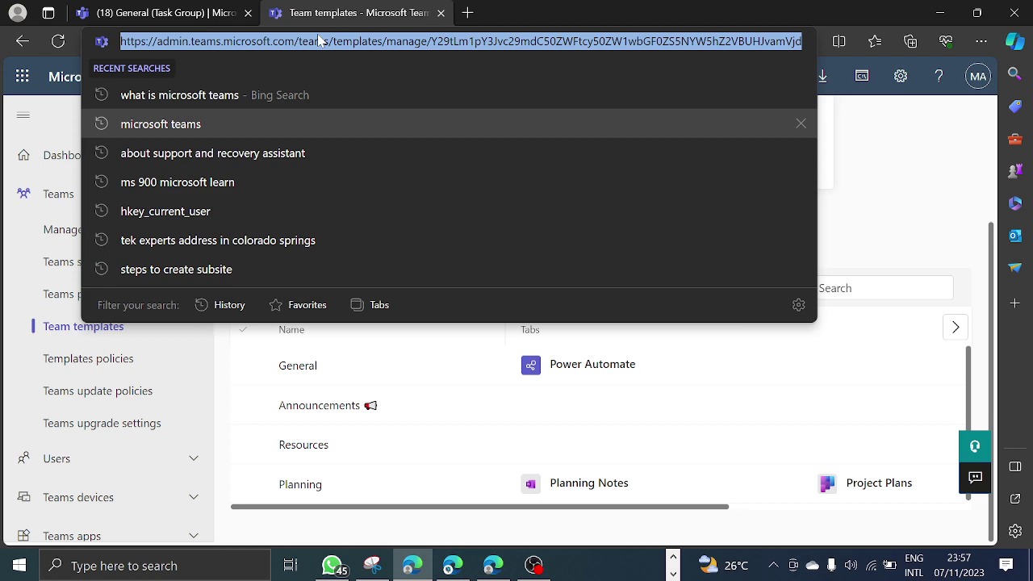
type("admin.")
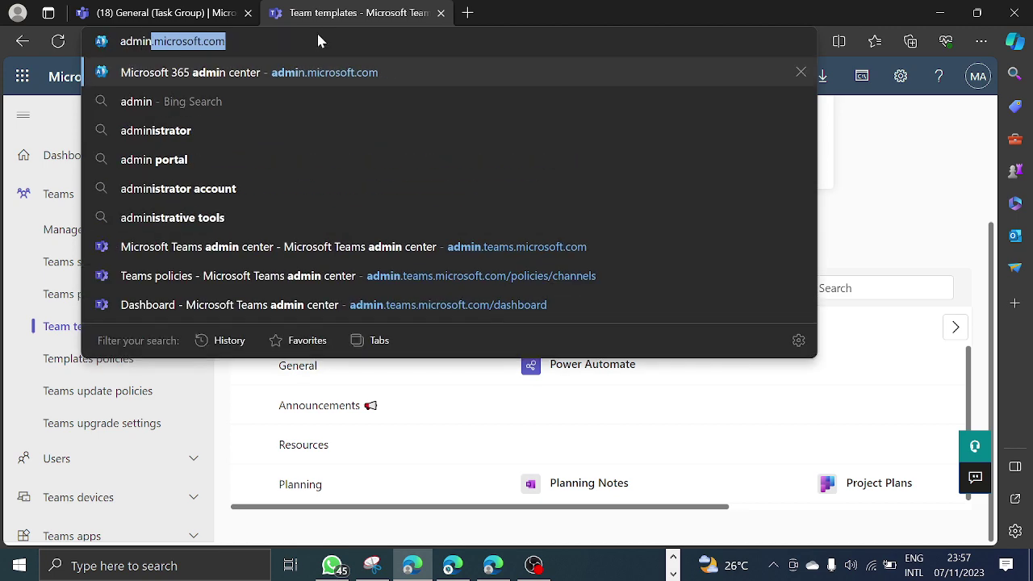
type("te")
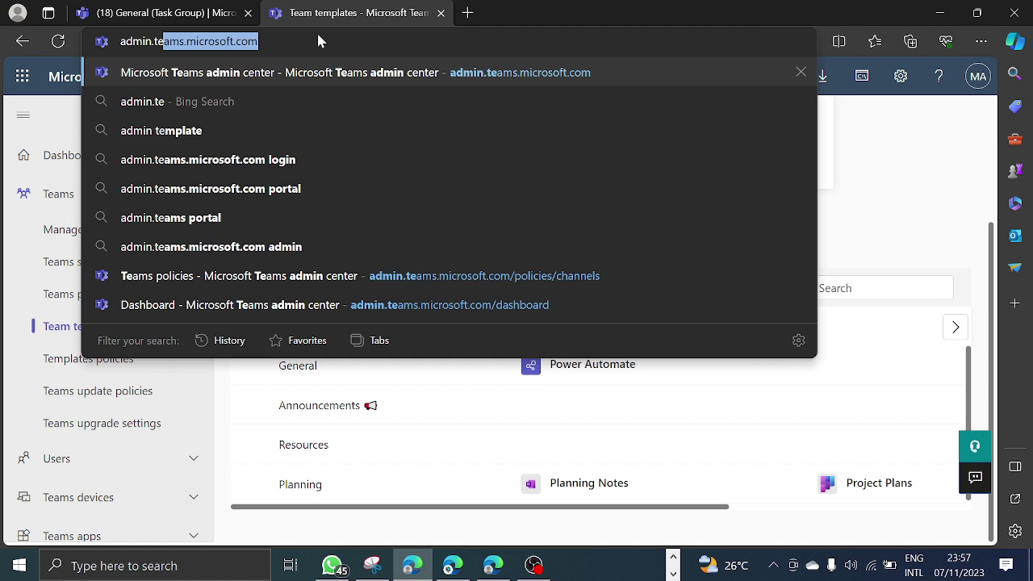
key("Return")
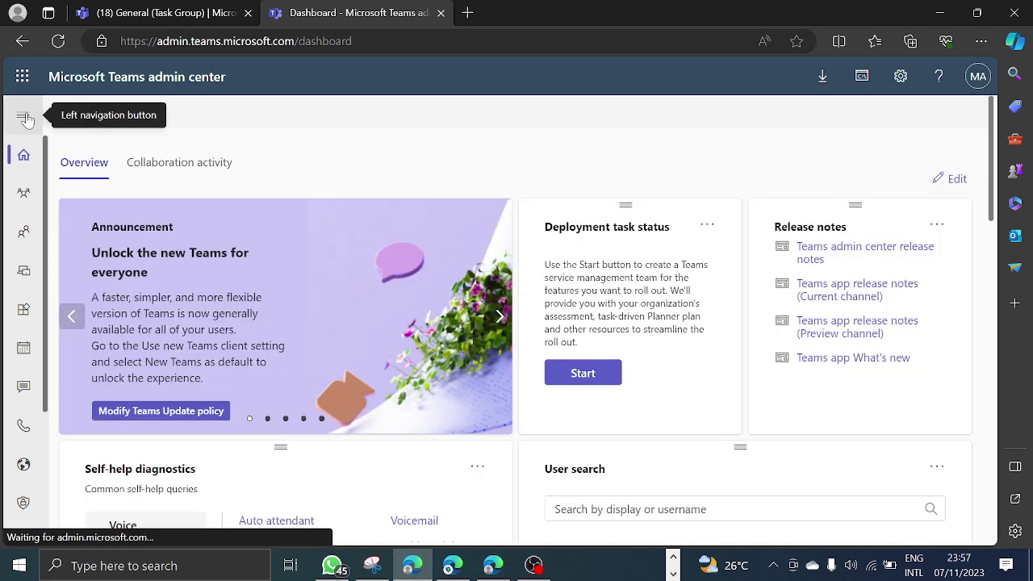
Expand the admin center navigation and open the Team templates page in the Teams section.
left_click(24, 117)
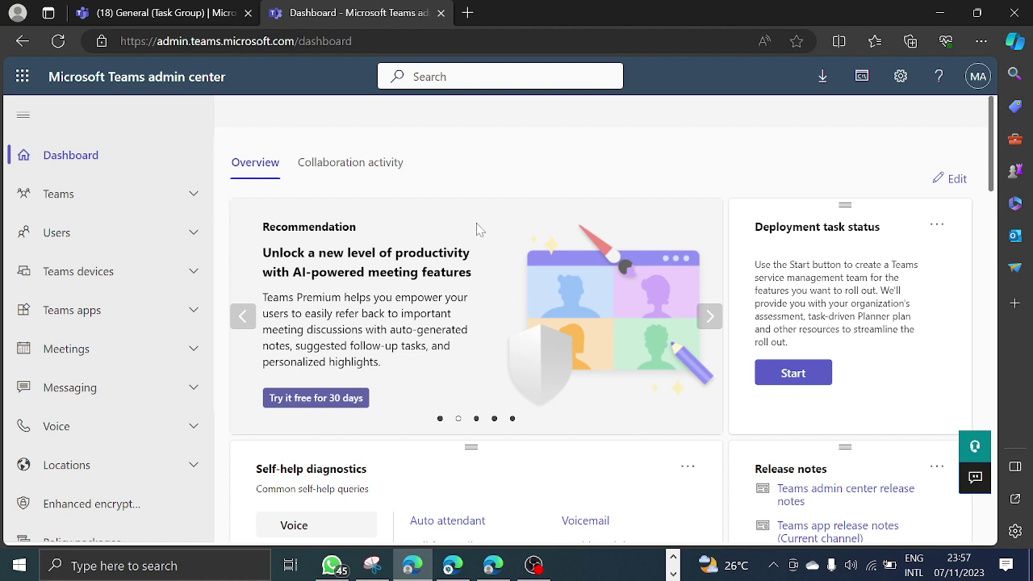
left_click(194, 196)
left_click(194, 197)
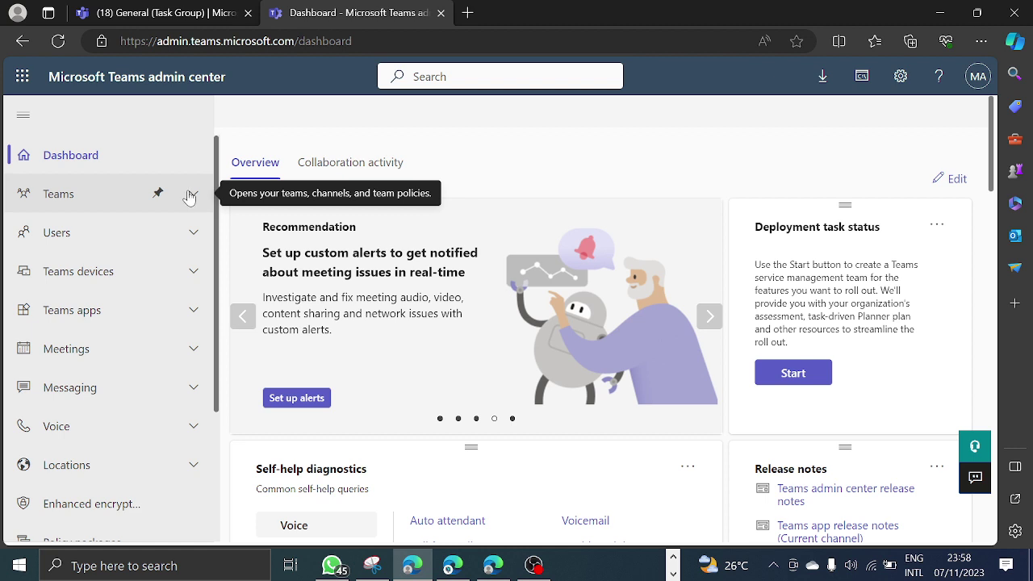
left_click(192, 195)
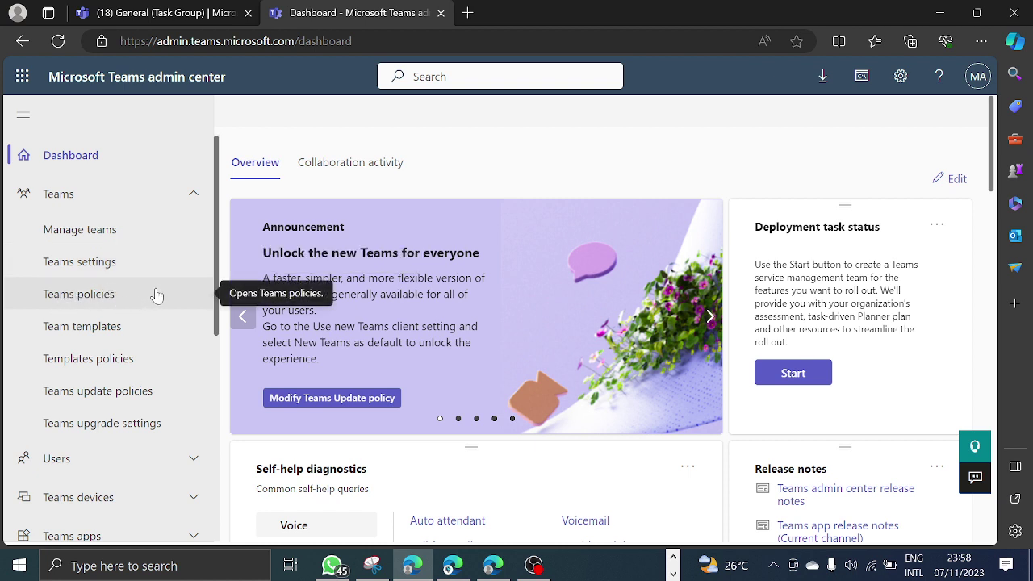
left_click(85, 327)
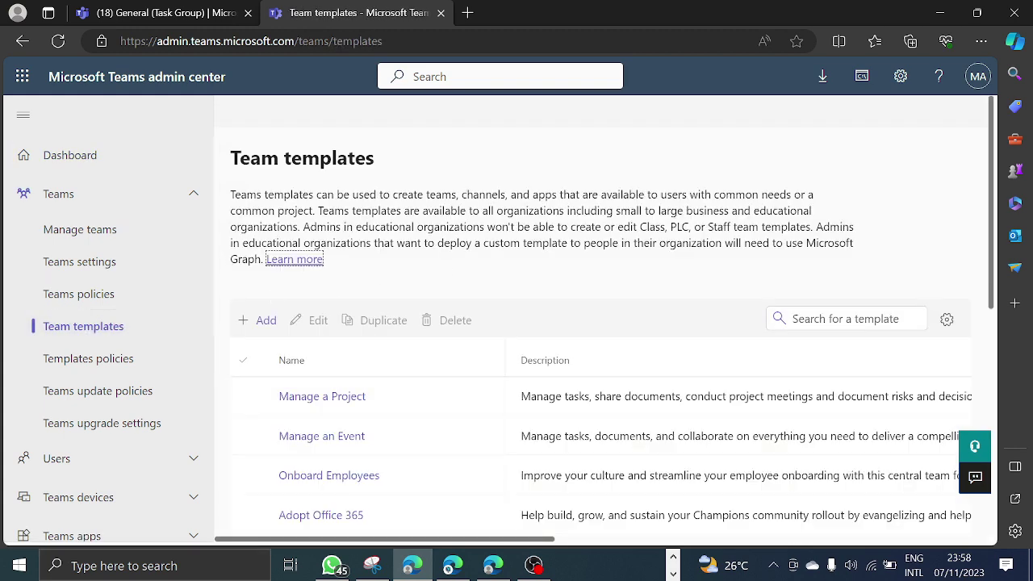
Read the Team templates introduction and review the list of available templates, from Manage a Project to Frontline Collaboration.
left_click_drag(462, 197, 371, 200)
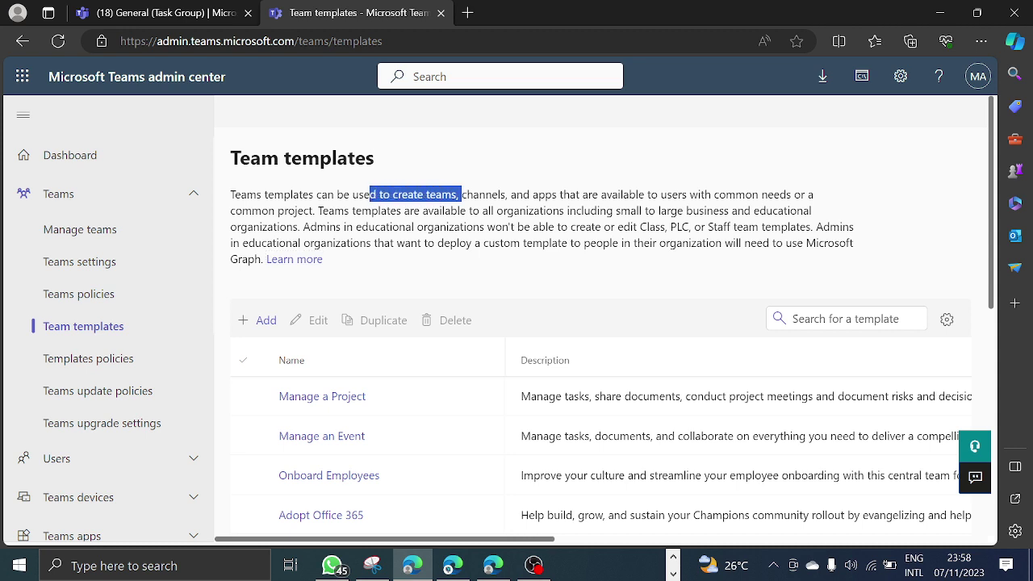
left_click_drag(511, 197, 460, 210)
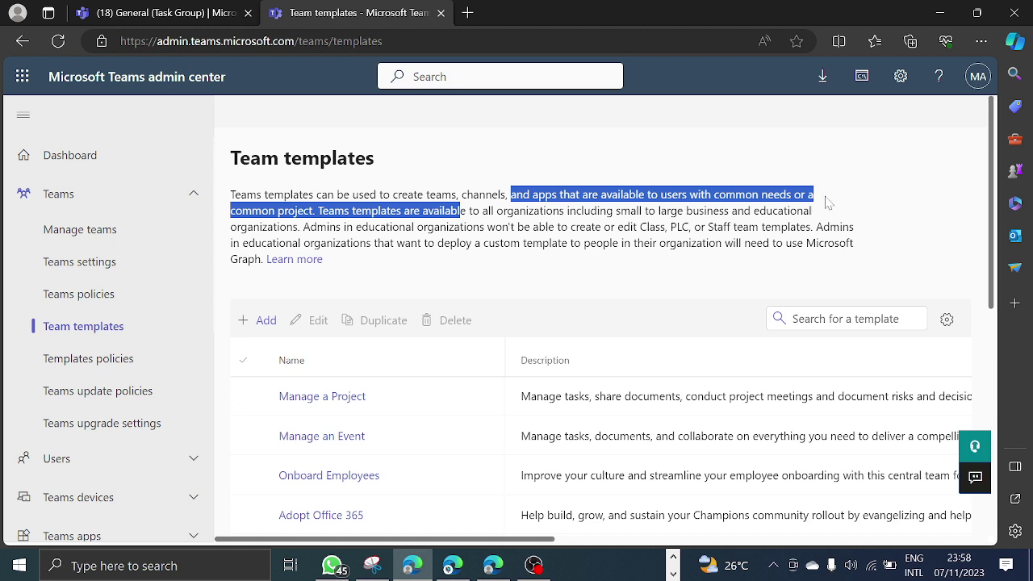
left_click(343, 225)
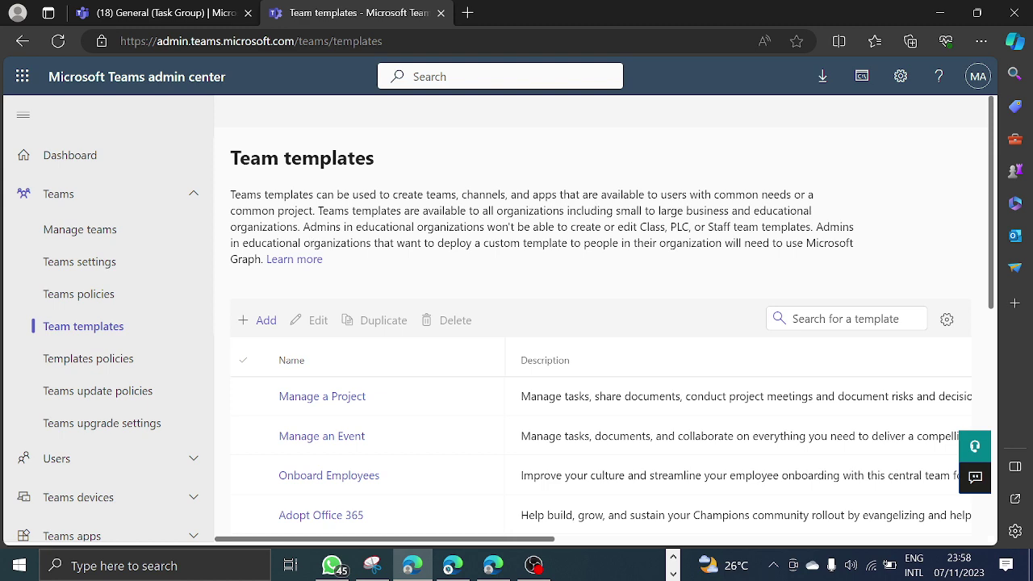
left_click_drag(303, 227, 267, 226)
scroll(418, 245, "down", 2)
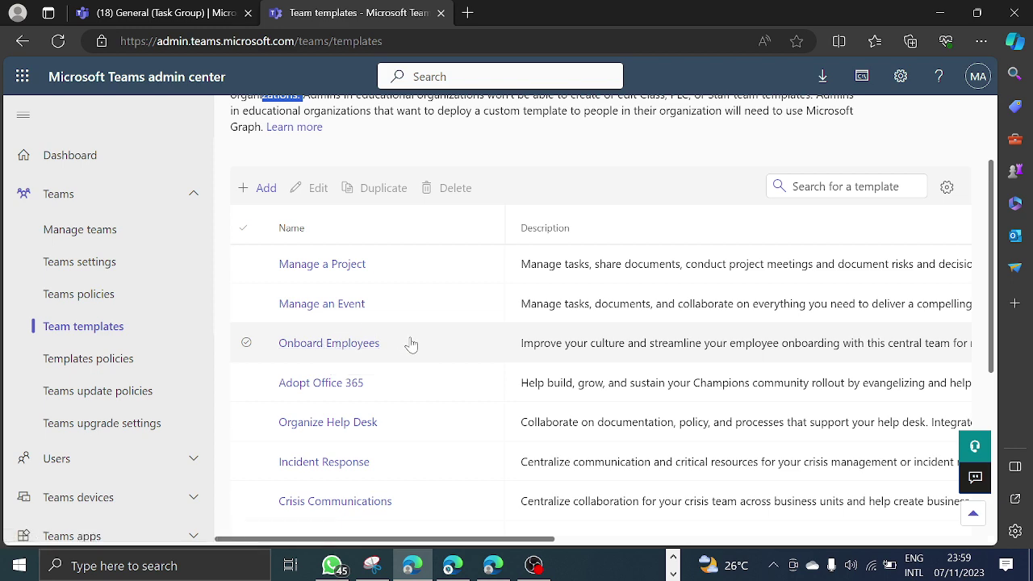
scroll(410, 345, "down", 5)
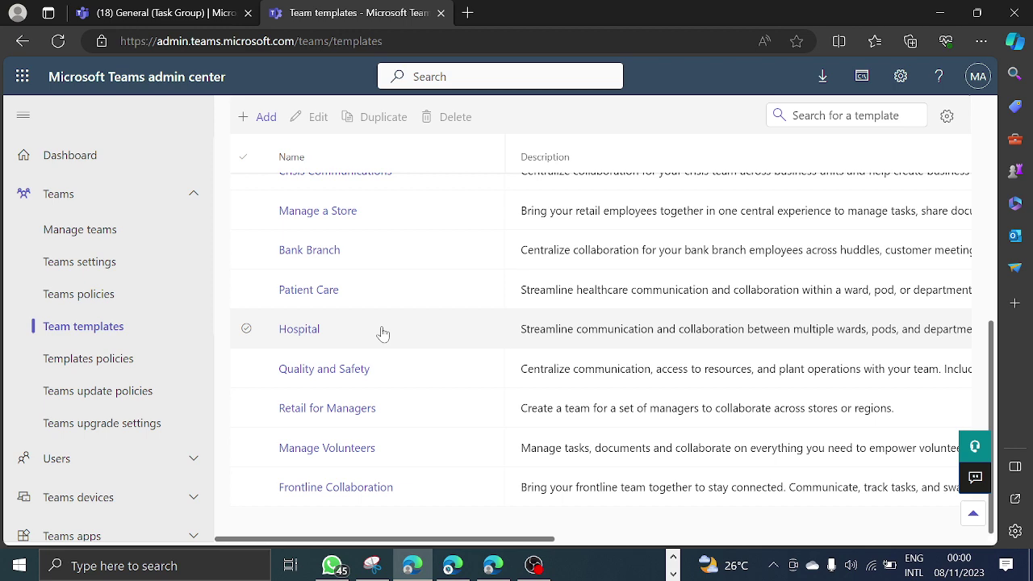
scroll(363, 348, "up", 10)
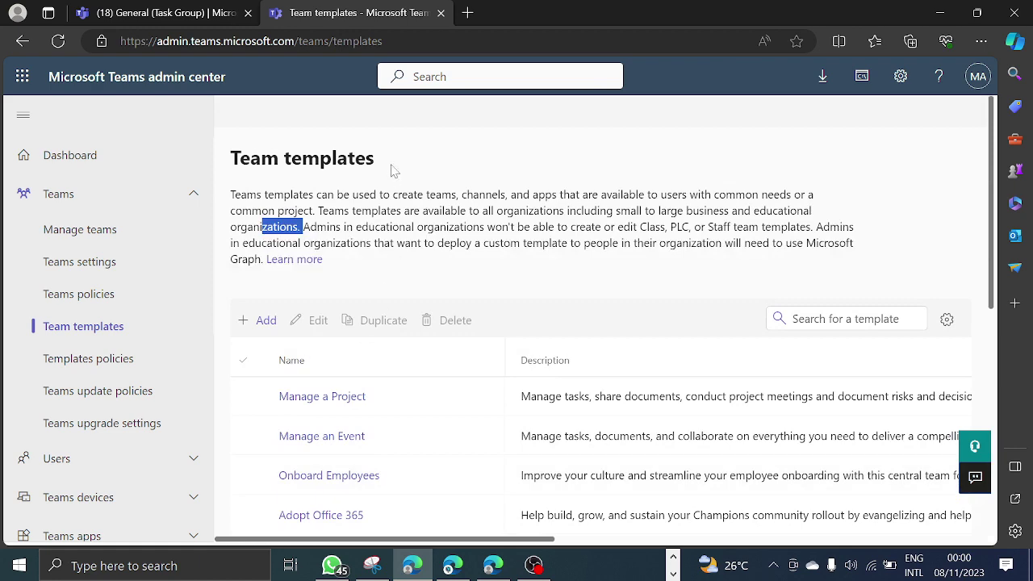
scroll(429, 438, "down", 3)
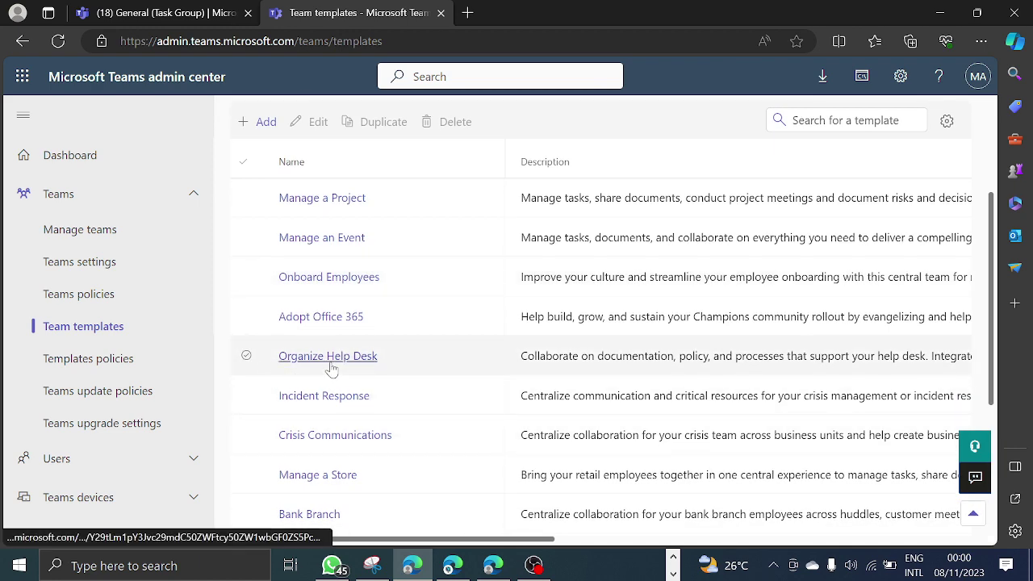
scroll(353, 374, "up", 1)
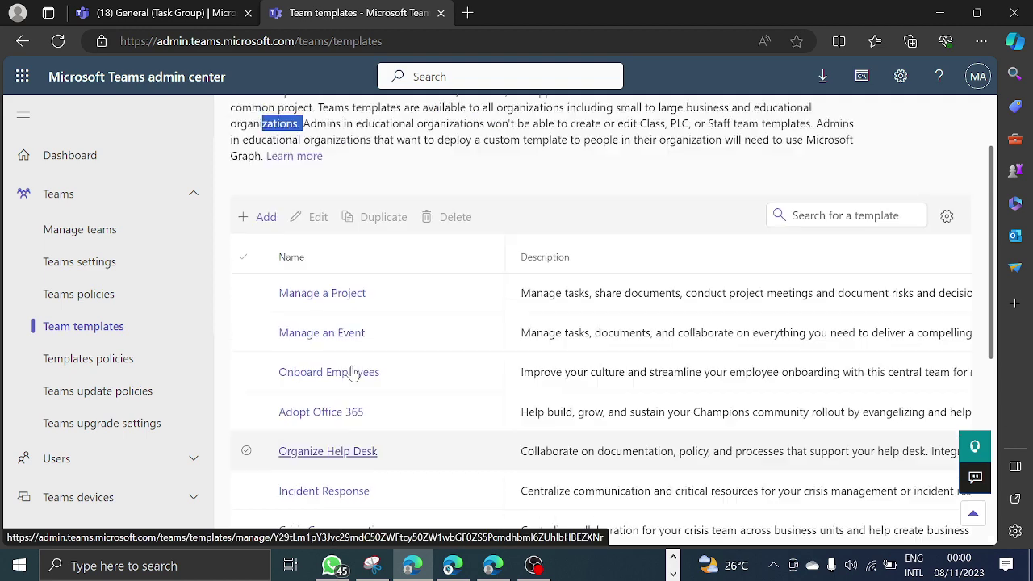
scroll(353, 374, "up", 1)
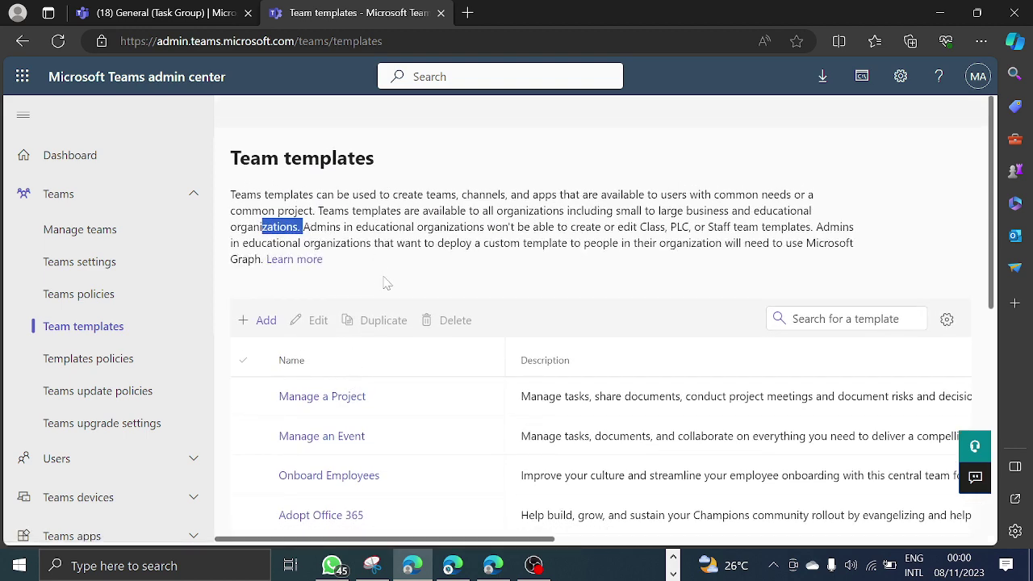
scroll(386, 305, "down", 2)
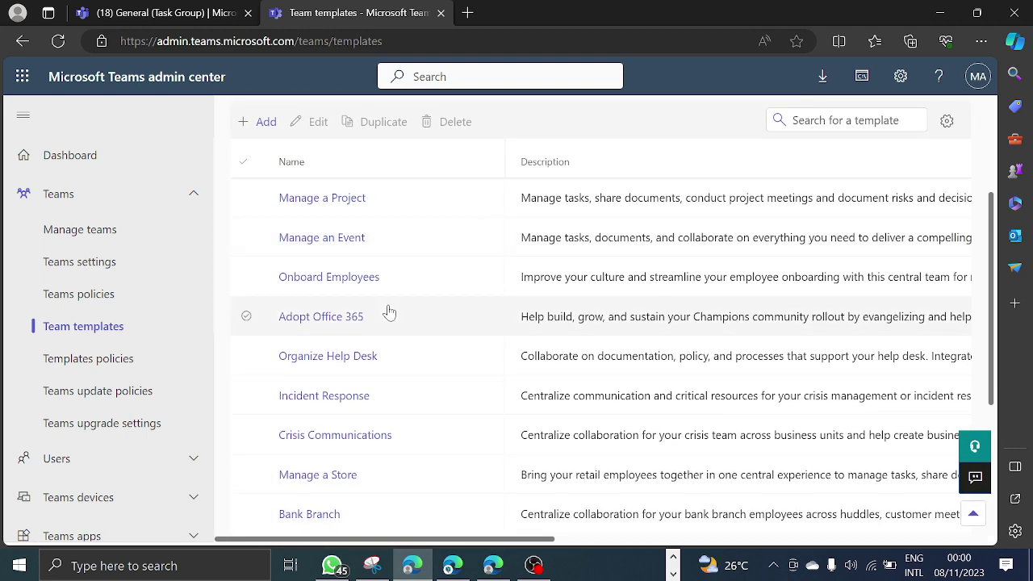
scroll(396, 219, "up", 2)
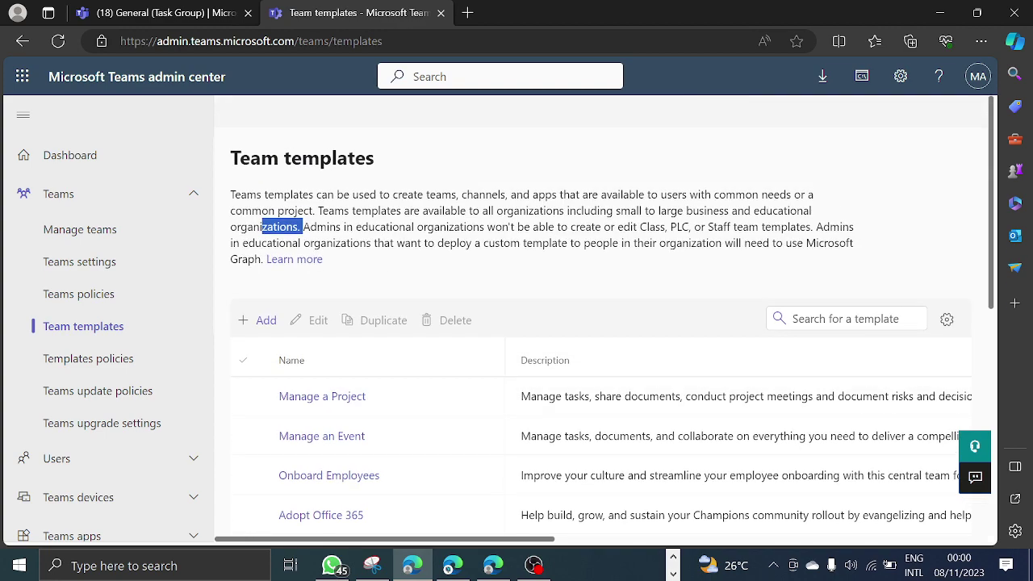
scroll(323, 379, "down", 5)
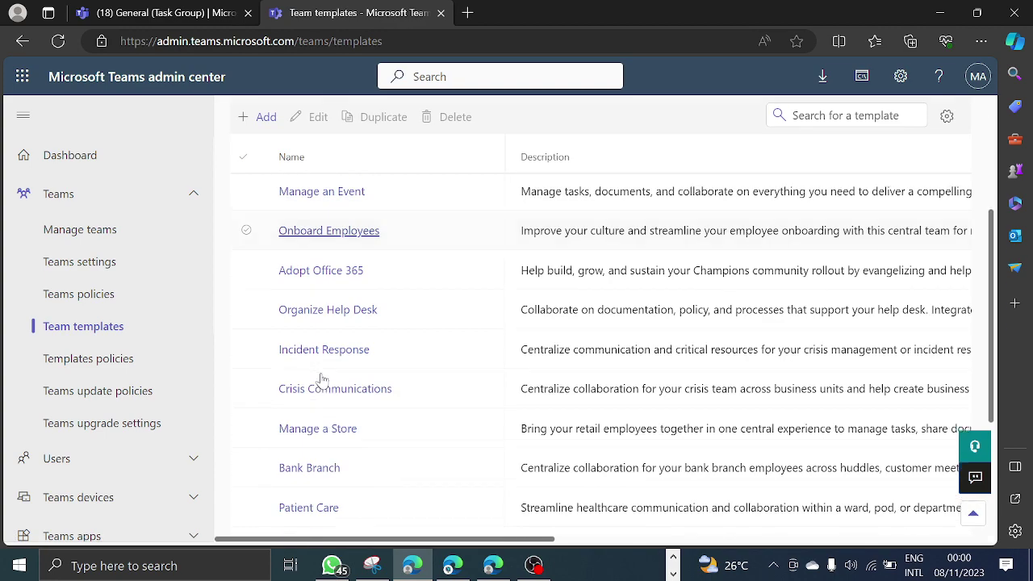
scroll(339, 409, "up", 5)
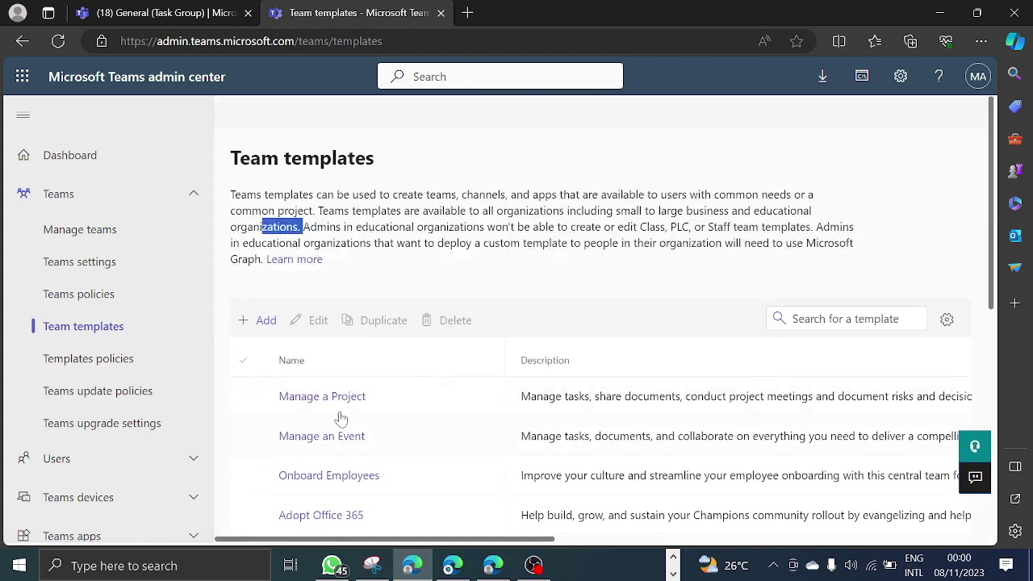
scroll(339, 409, "down", 1)
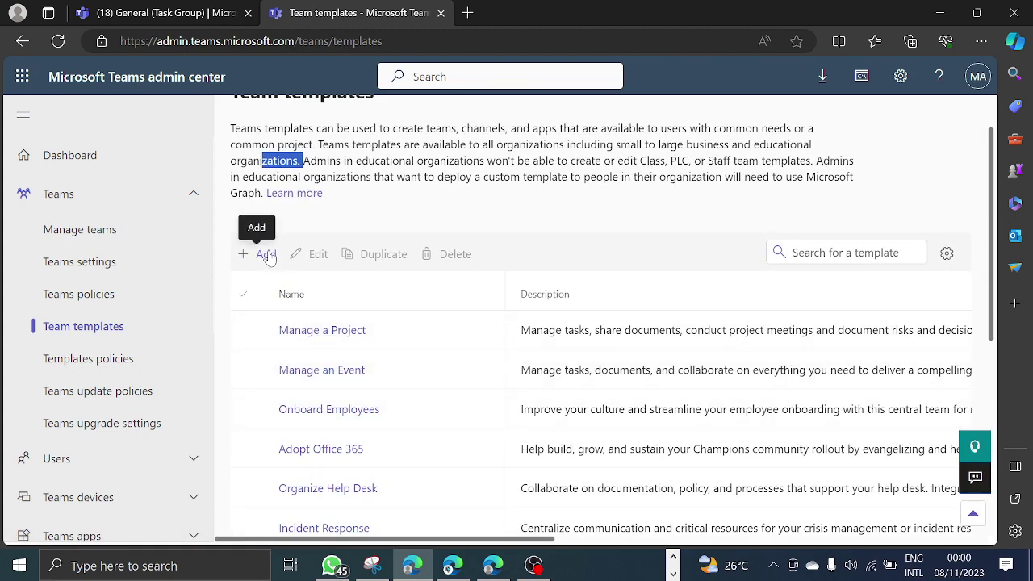
scroll(442, 317, "down", 2)
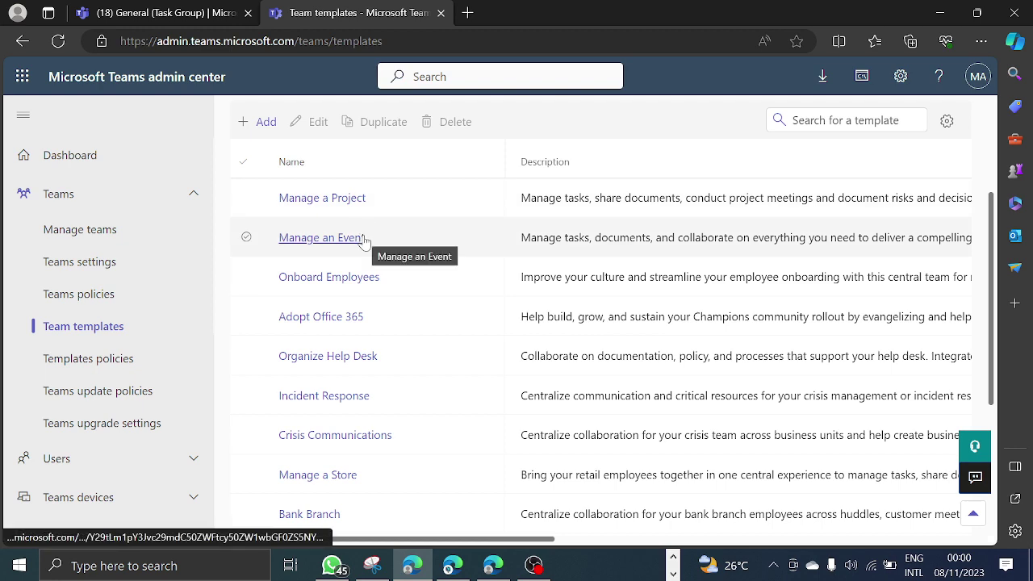
scroll(364, 240, "up", 1)
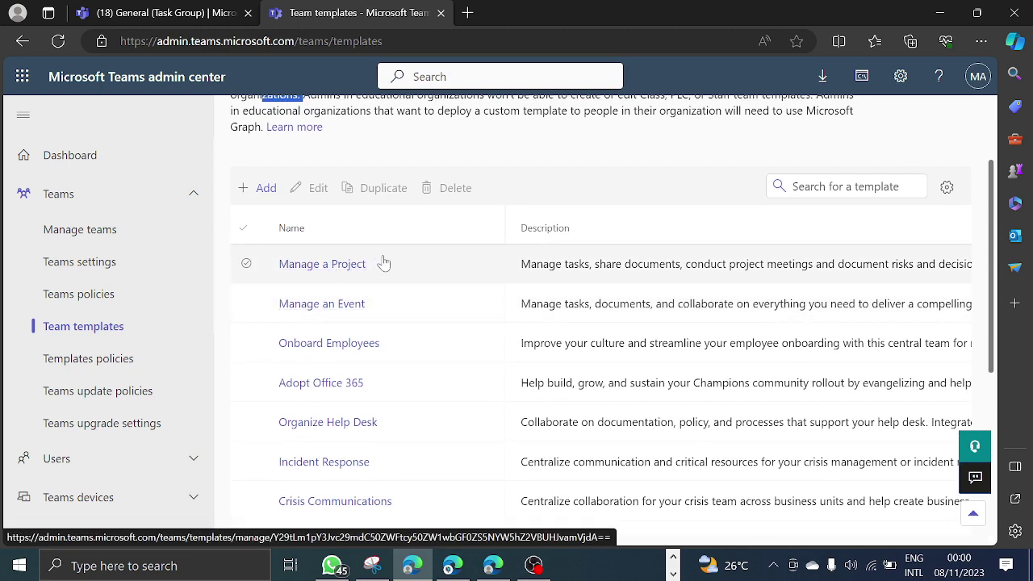
Switch to the Teams tab, start creating a team, and look over the from-scratch, from-group and template options.
left_click(166, 12)
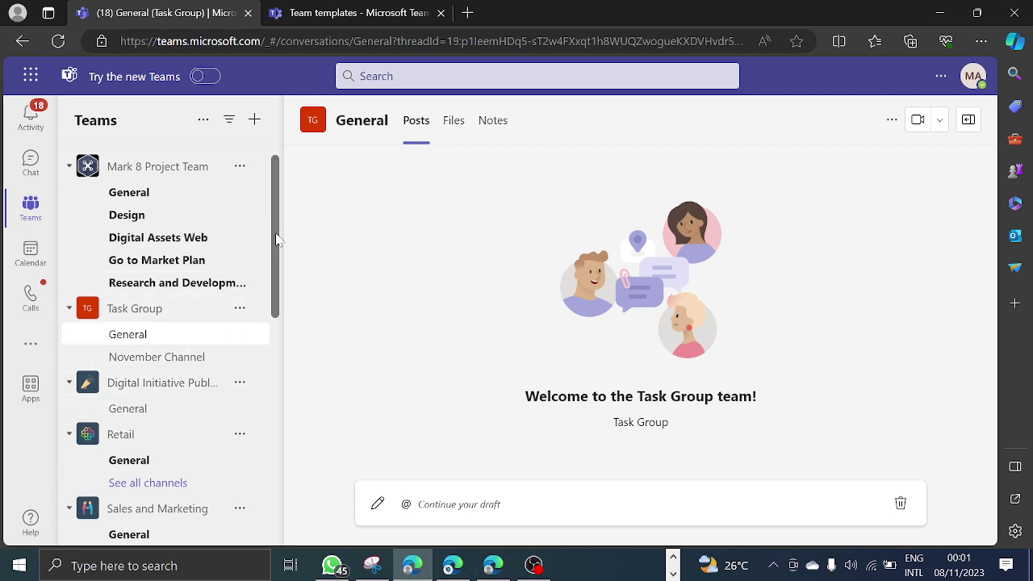
left_click(255, 121)
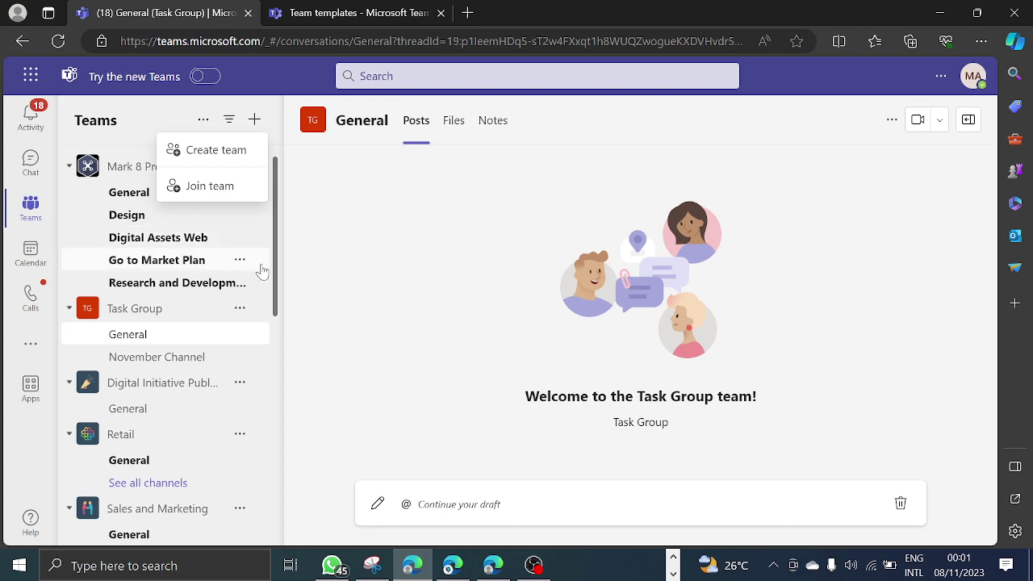
left_click(214, 153)
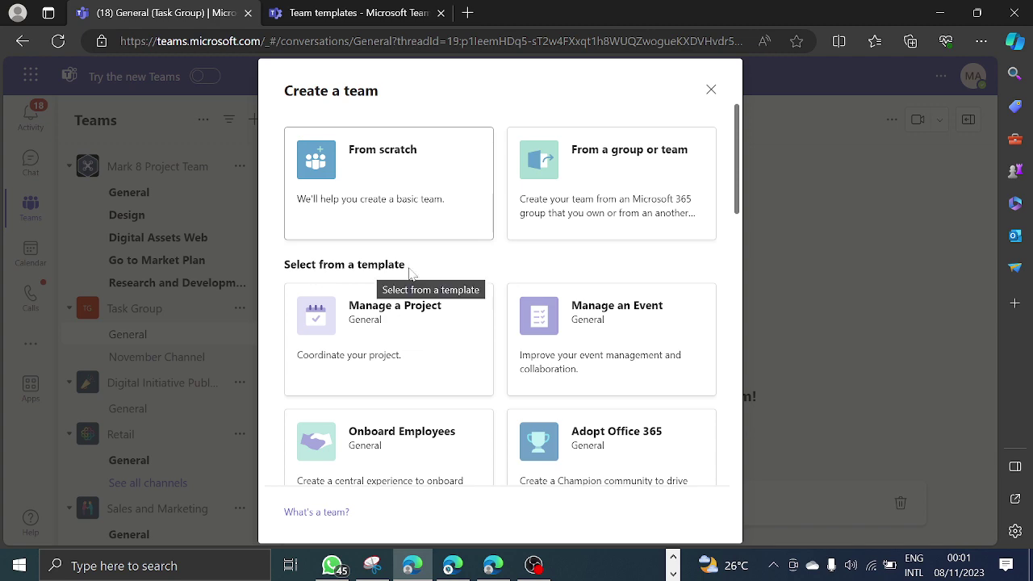
scroll(501, 301, "down", 5)
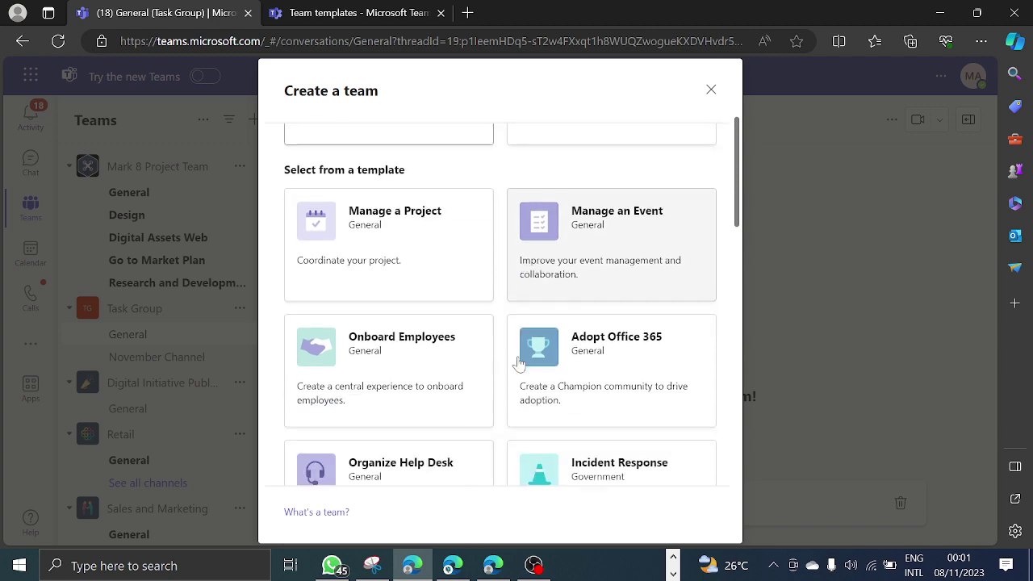
scroll(519, 363, "up", 5)
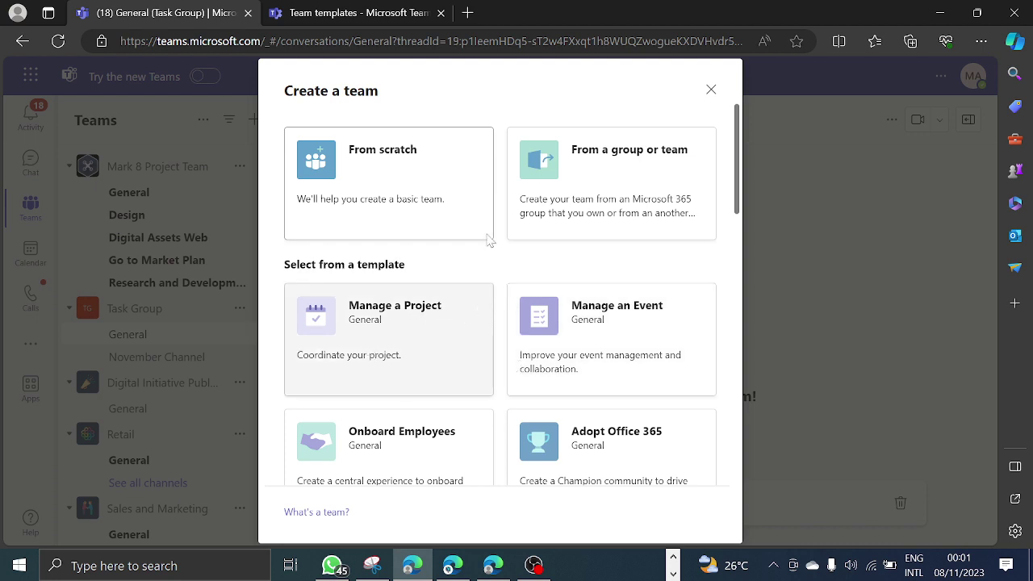
Compare the admin center's template list with the templates offered for creating a team, from Manage a Project to Frontline Collaboration.
left_click(359, 13)
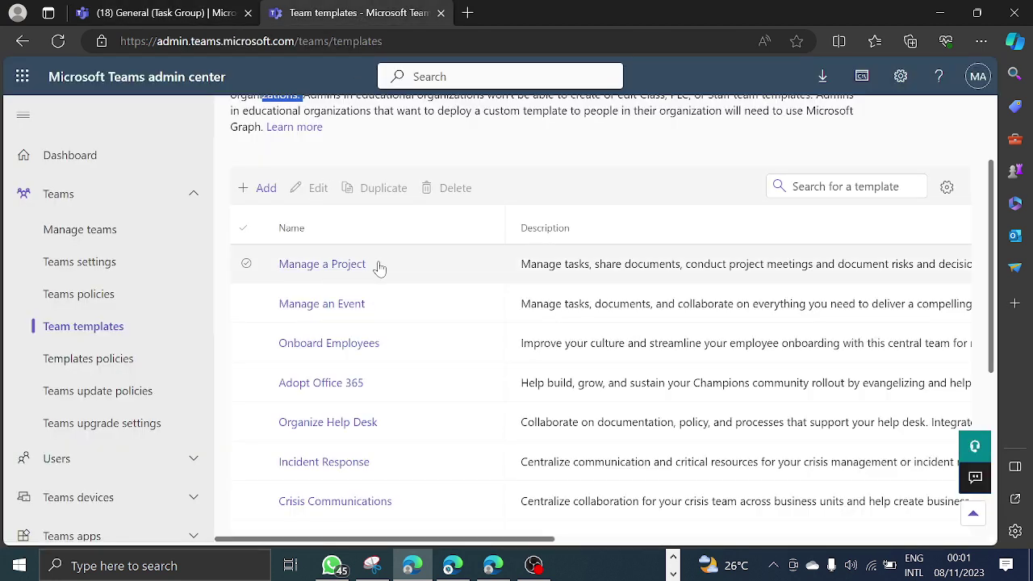
left_click(185, 13)
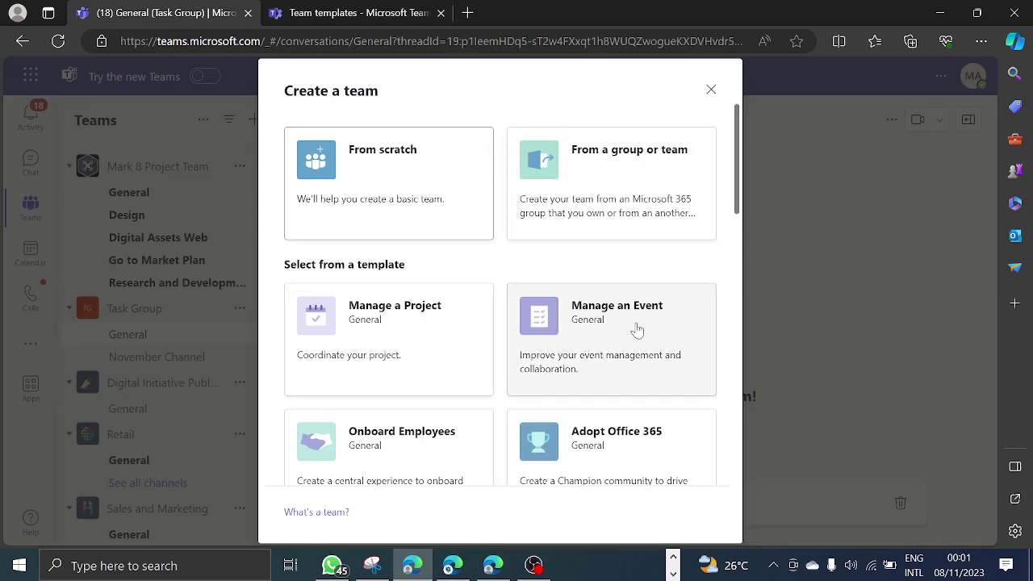
left_click(357, 14)
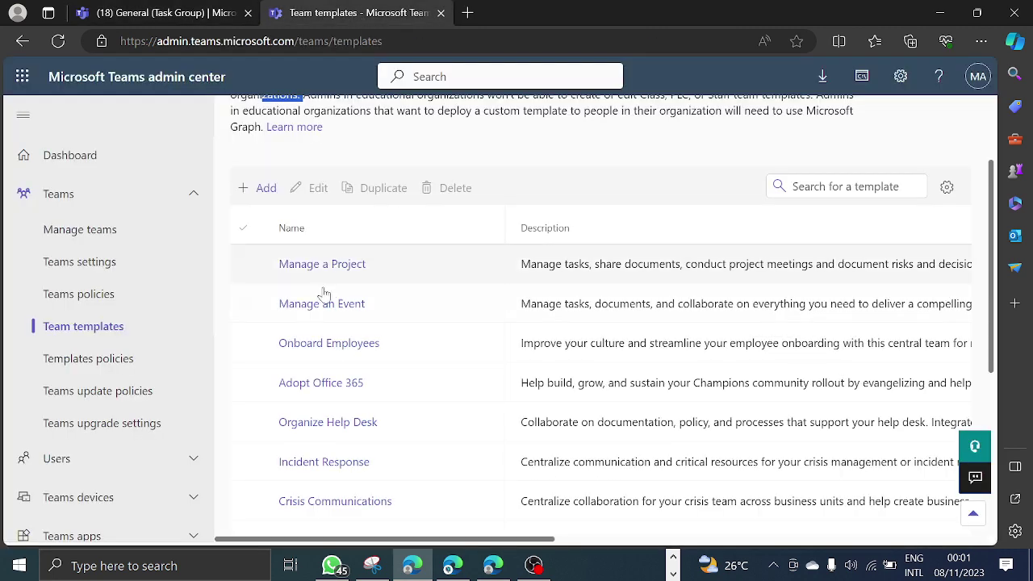
scroll(331, 372, "down", 5)
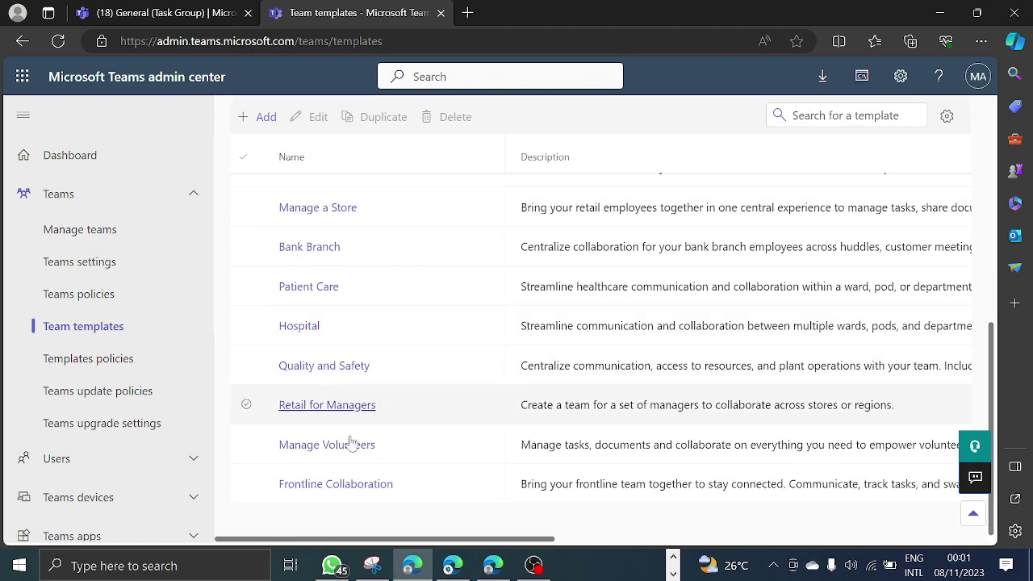
left_click(160, 16)
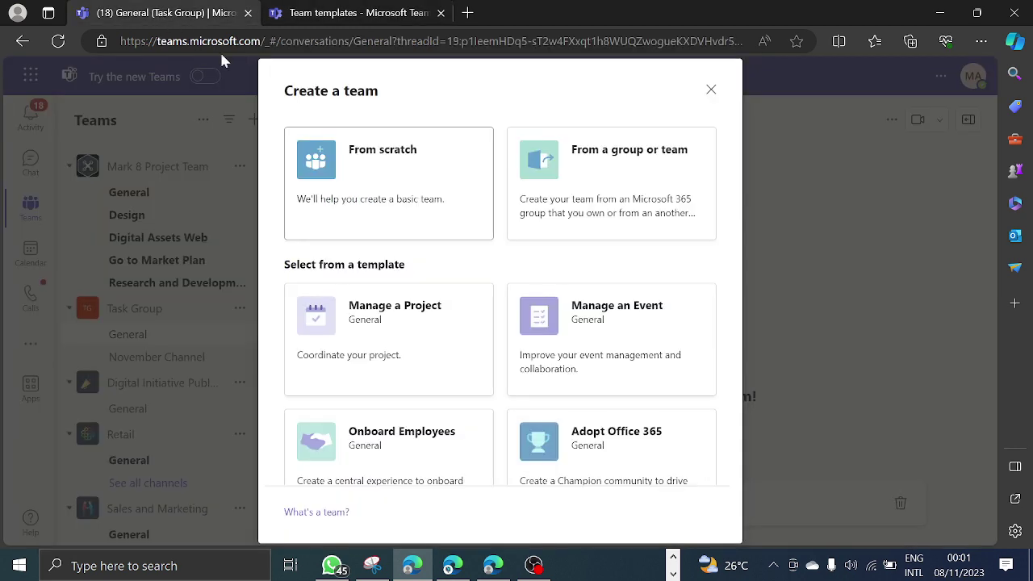
scroll(583, 270, "down", 8)
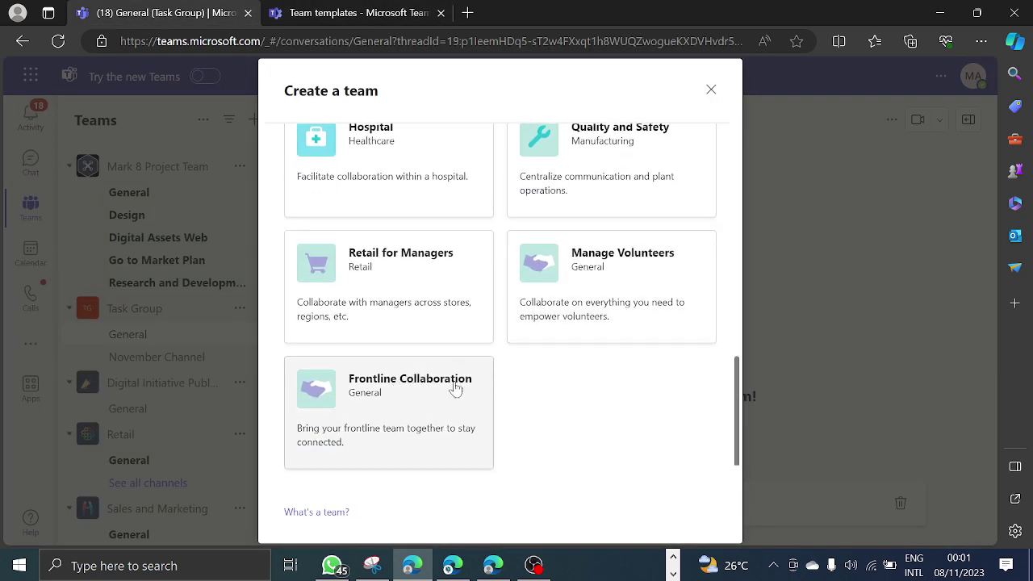
scroll(556, 330, "up", 10)
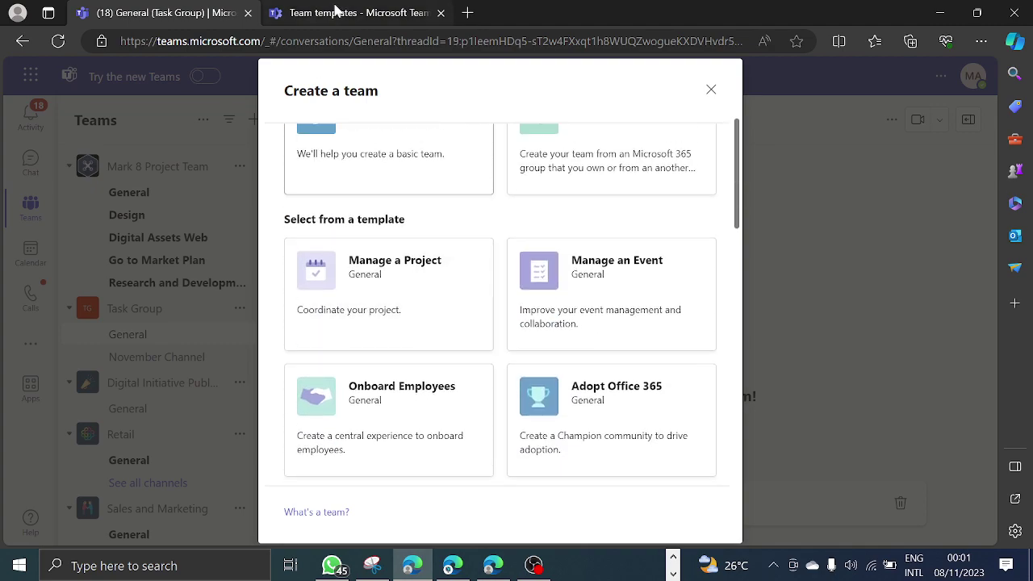
left_click(339, 12)
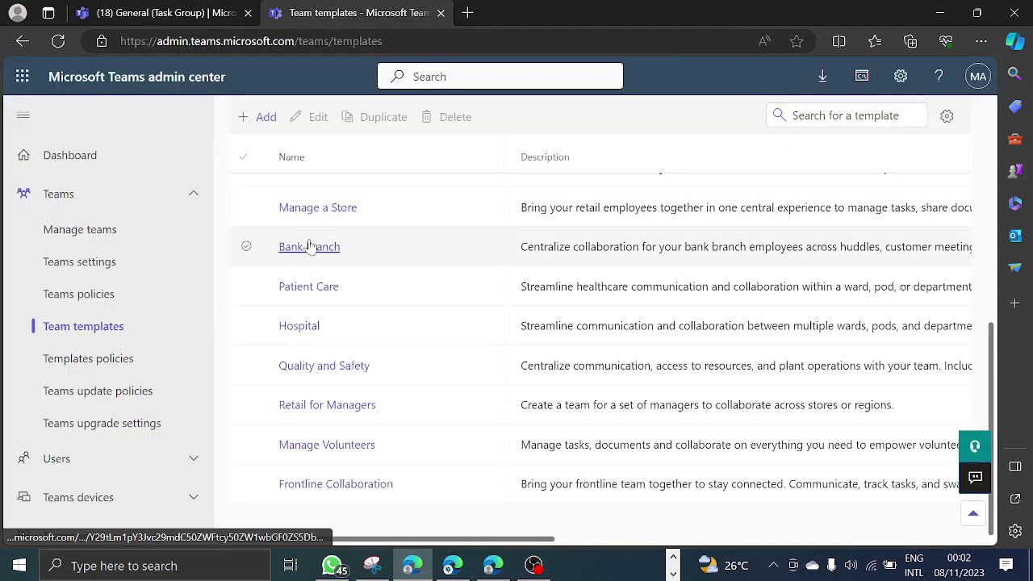
Start adding a new team template to view its starting point options, then cancel back to the Team templates page.
scroll(311, 237, "up", 5)
scroll(312, 237, "up", 2)
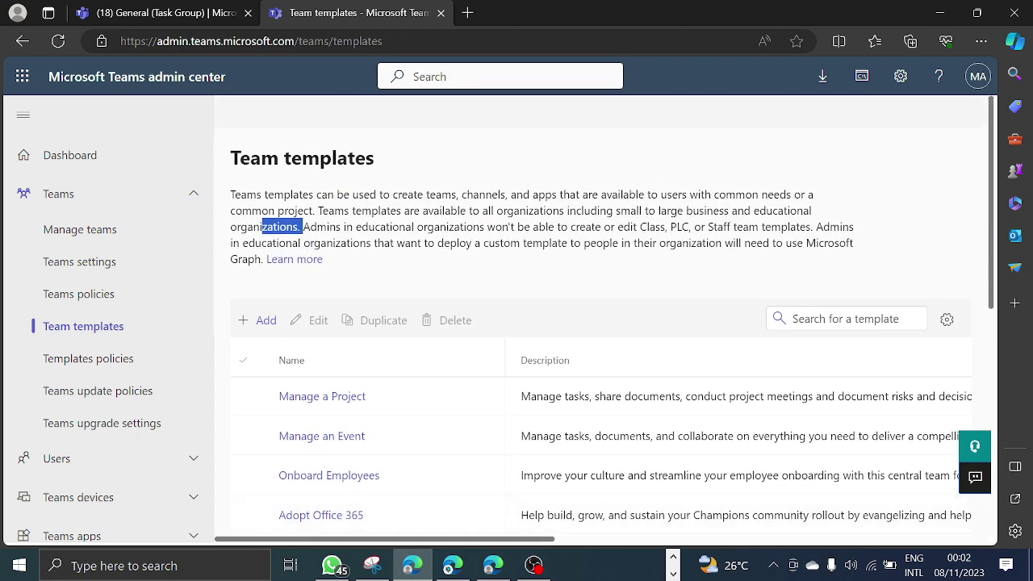
left_click(260, 320)
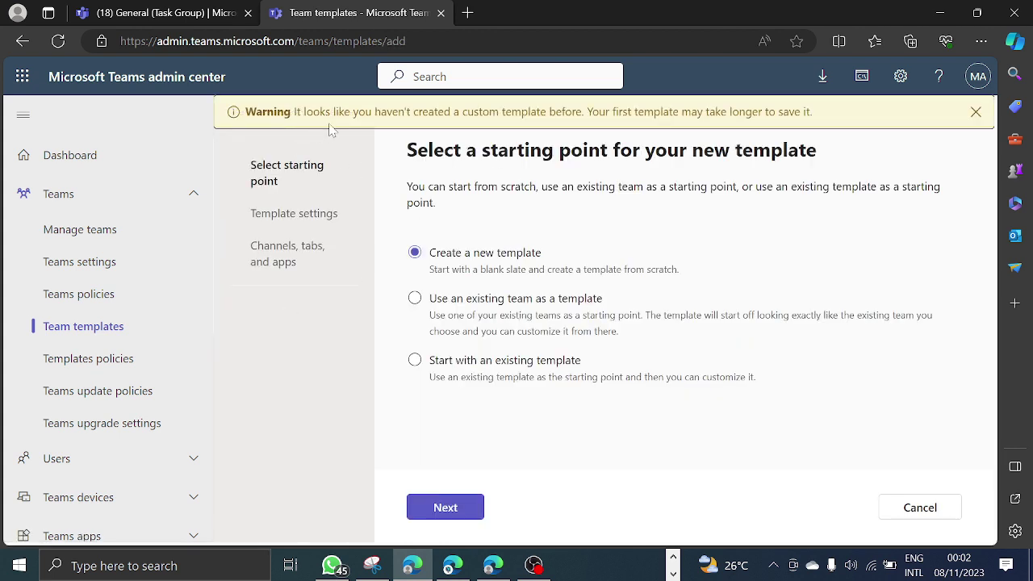
left_click(932, 512)
left_click(513, 338)
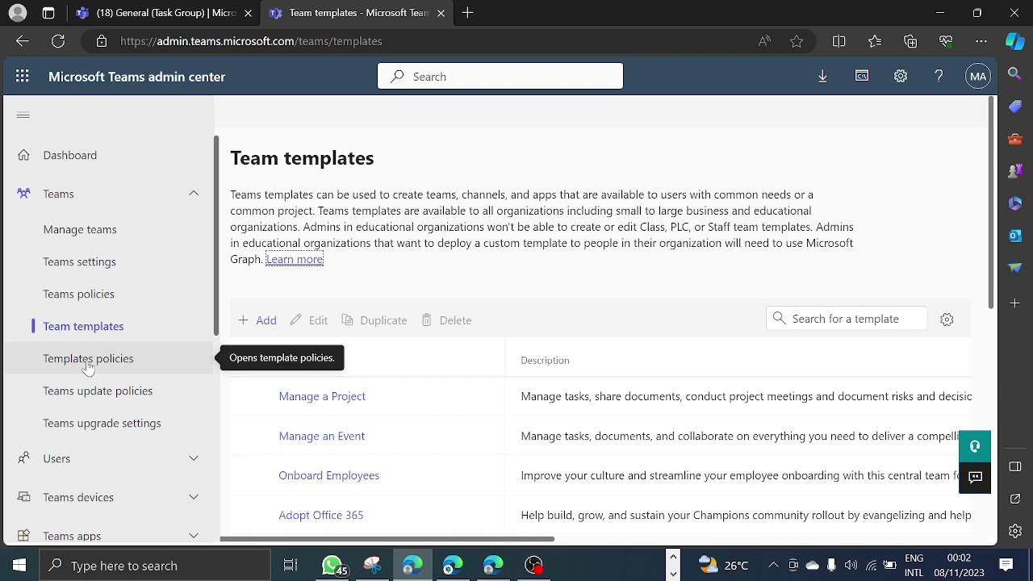
Return to the Teams tab, view the channels and apps in the Onboard Employees template, and close its details.
left_click(168, 10)
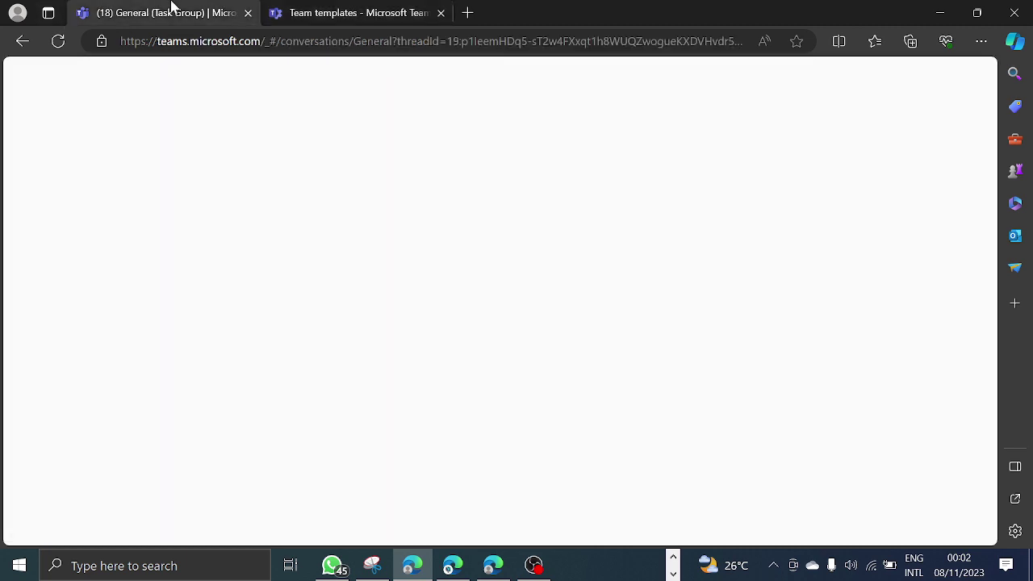
scroll(453, 179, "up", 1)
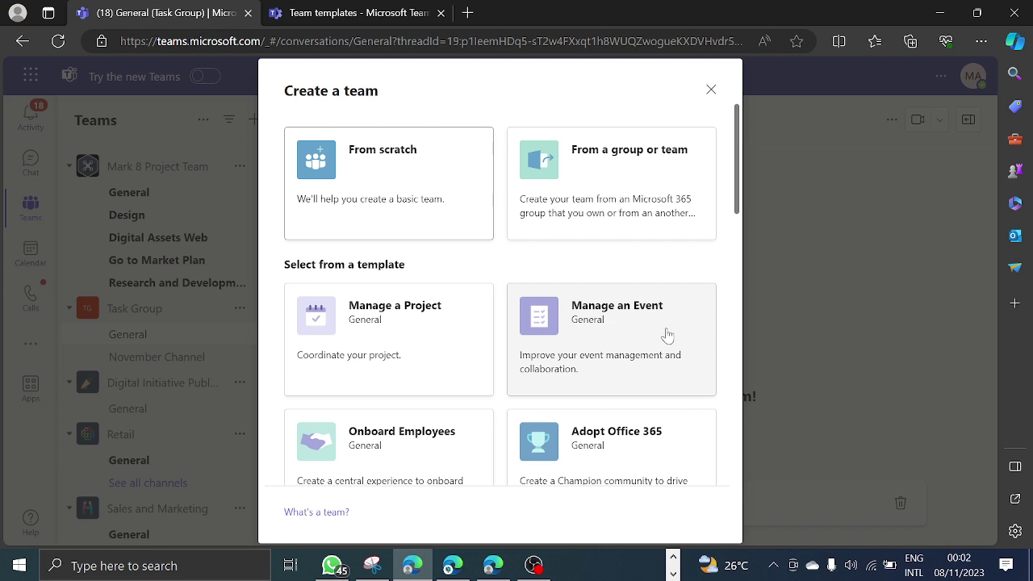
scroll(484, 363, "down", 3)
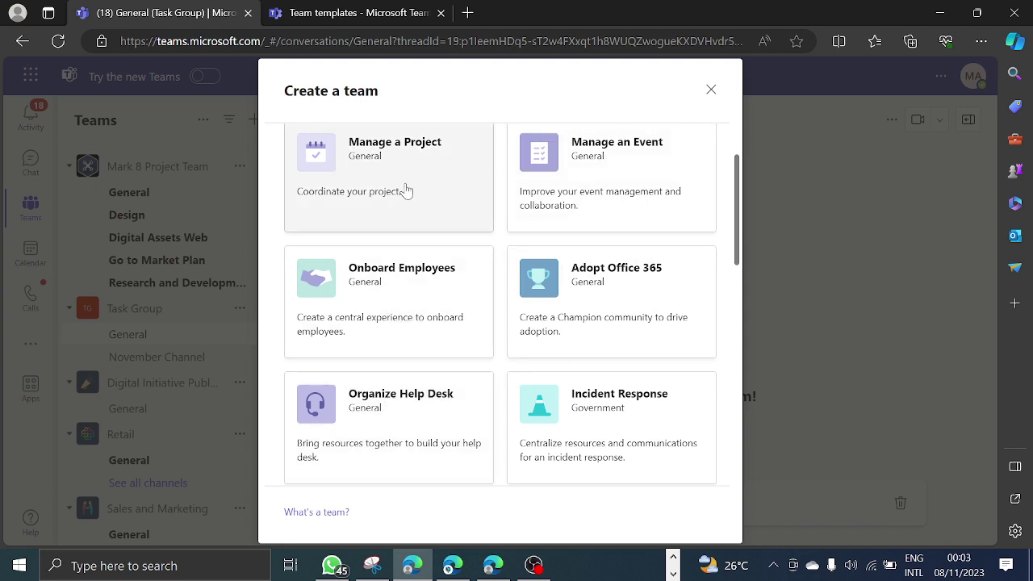
scroll(428, 285, "up", 1)
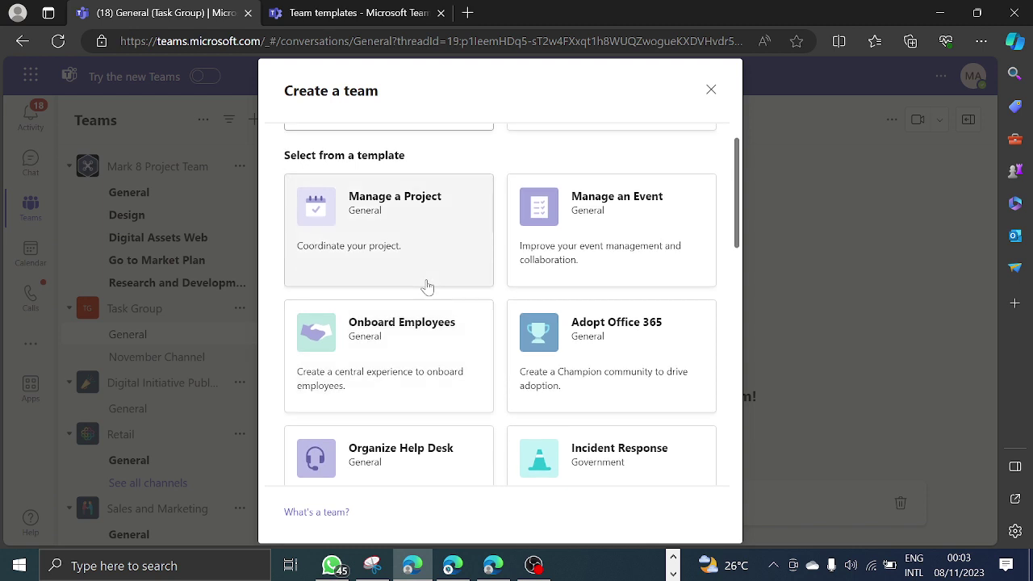
scroll(428, 286, "down", 3)
left_click(408, 209)
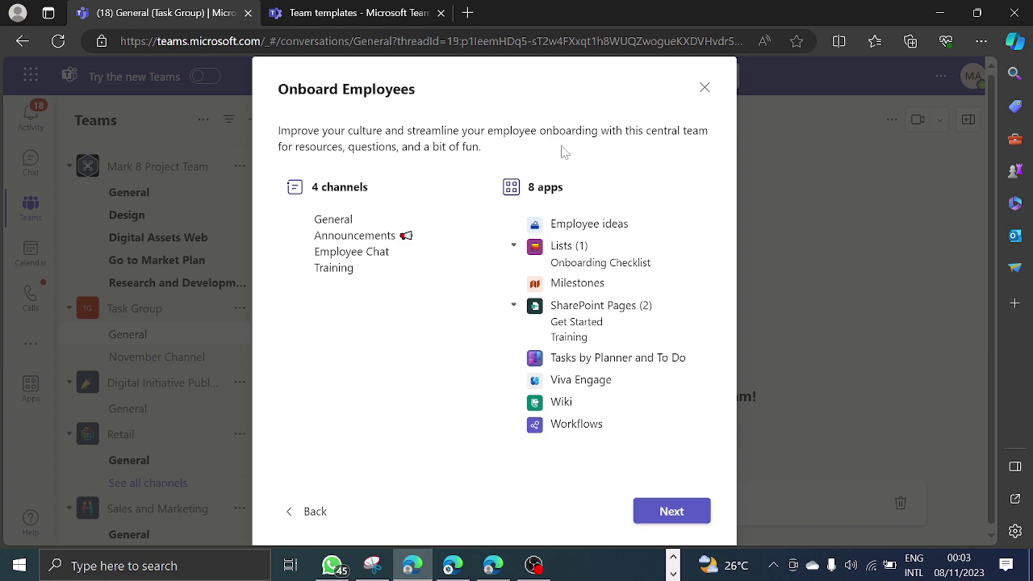
left_click(705, 87)
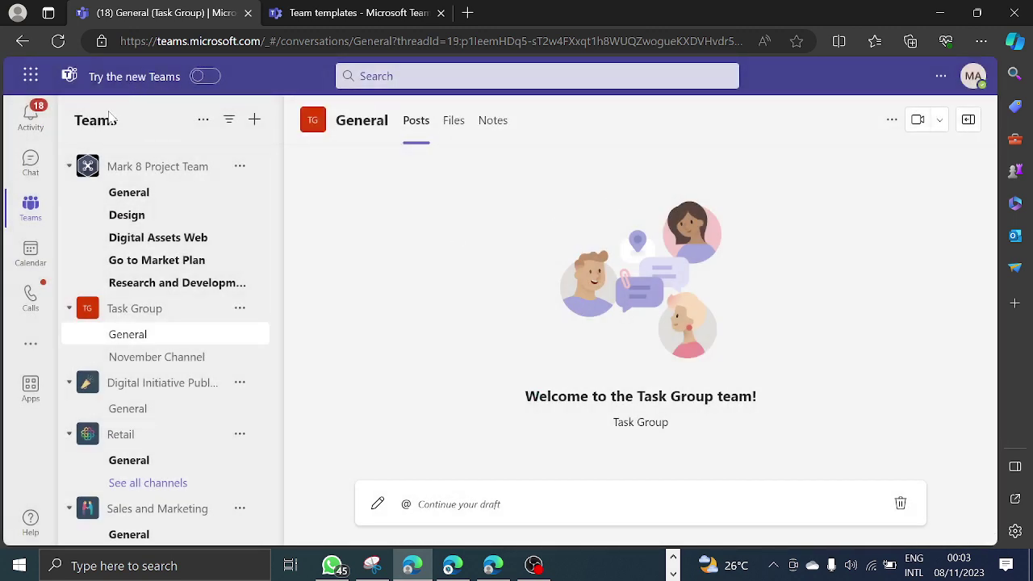
Start creating a team again, view the channels and apps in the Crisis Communications template, and close its details.
left_click(254, 120)
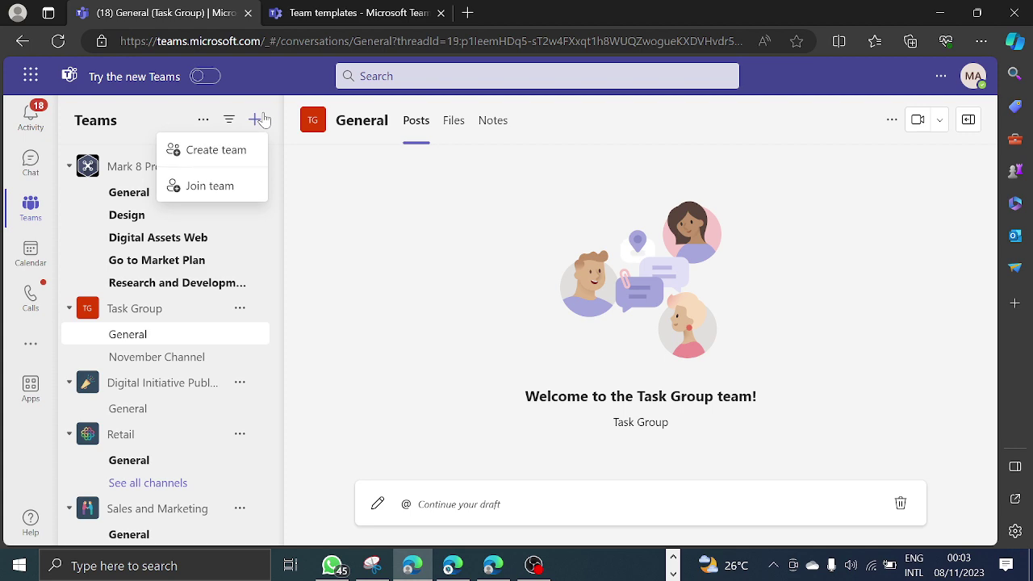
left_click(215, 151)
scroll(558, 401, "down", 4)
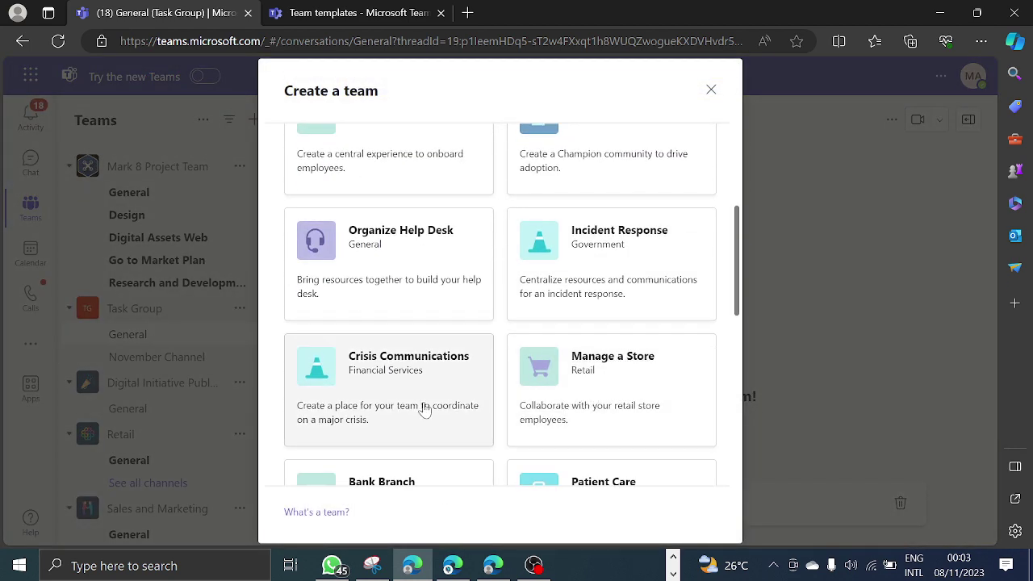
scroll(423, 407, "down", 2)
left_click(406, 230)
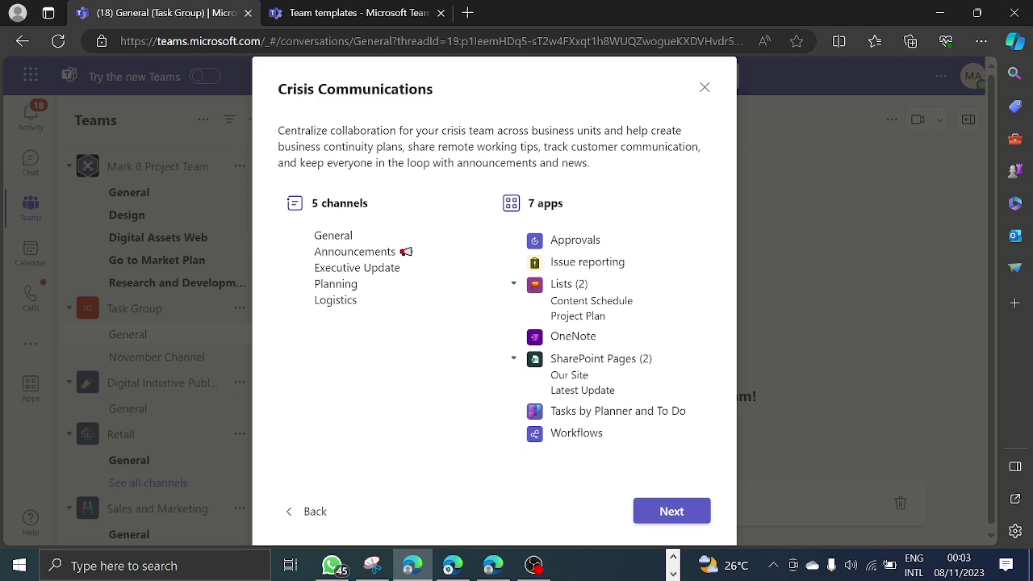
left_click(704, 87)
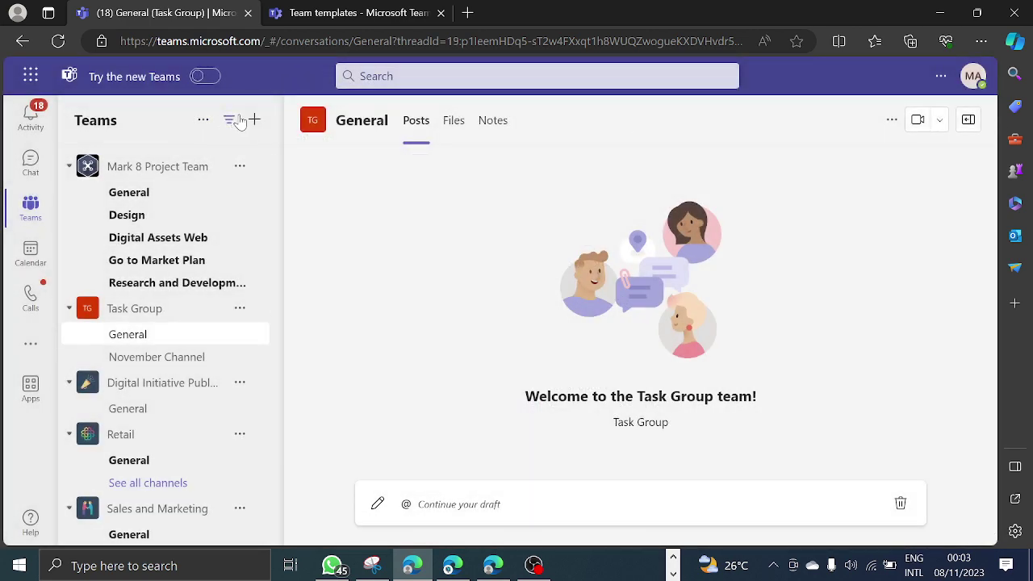
Reopen the team creation dialog and view the channels and apps included in the Hospital template.
left_click(254, 119)
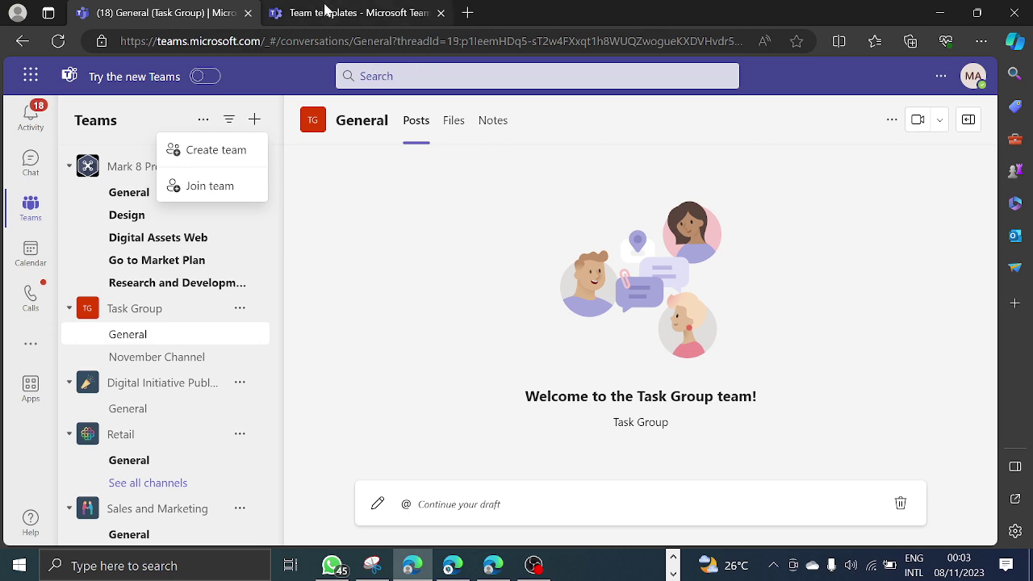
left_click(207, 152)
scroll(551, 243, "down", 10)
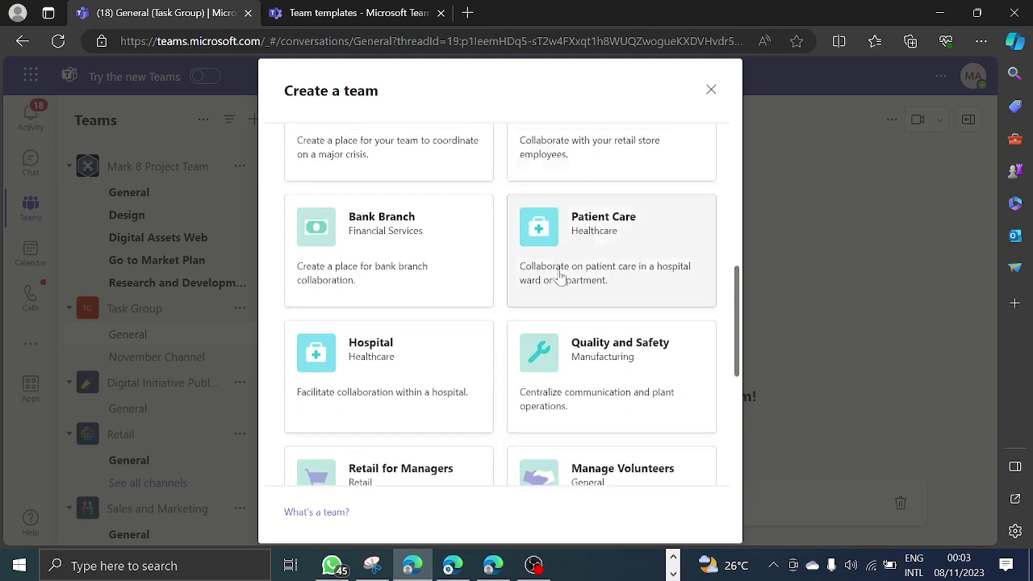
scroll(557, 277, "up", 3)
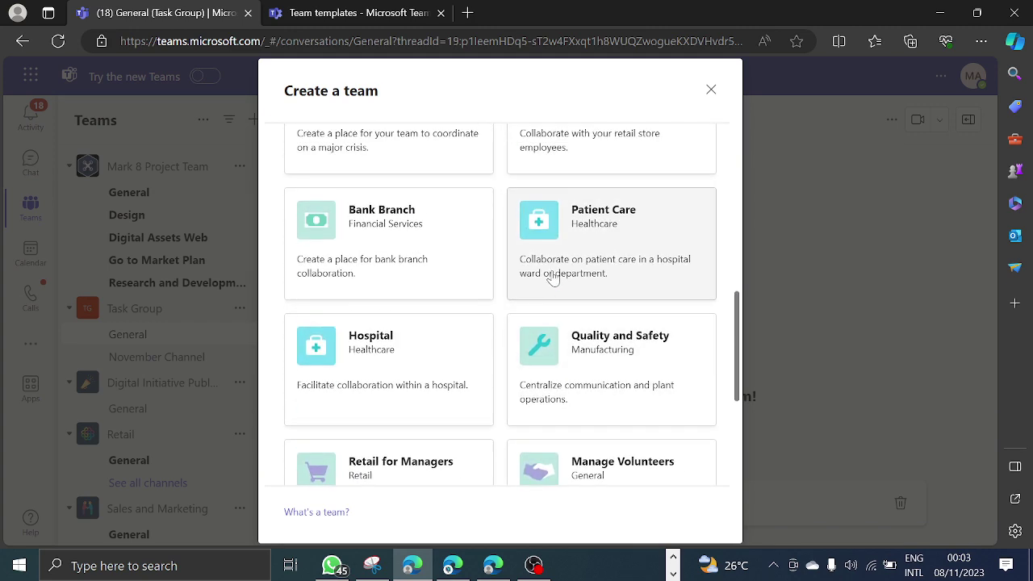
left_click(407, 368)
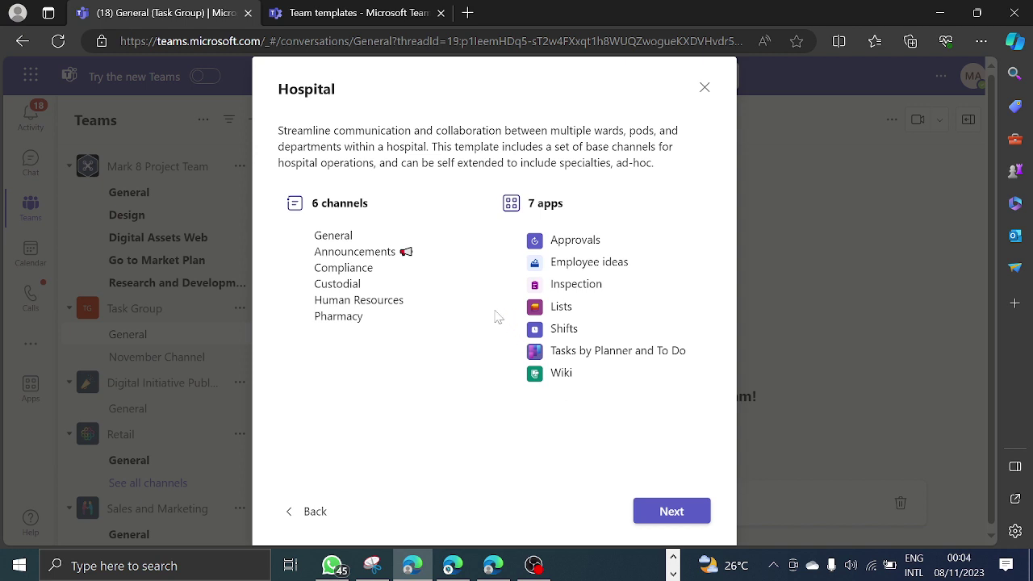
Switch to the admin center's Templates policies page and open the Global (Org-wide default) policy to review its viewable templates.
left_click(351, 10)
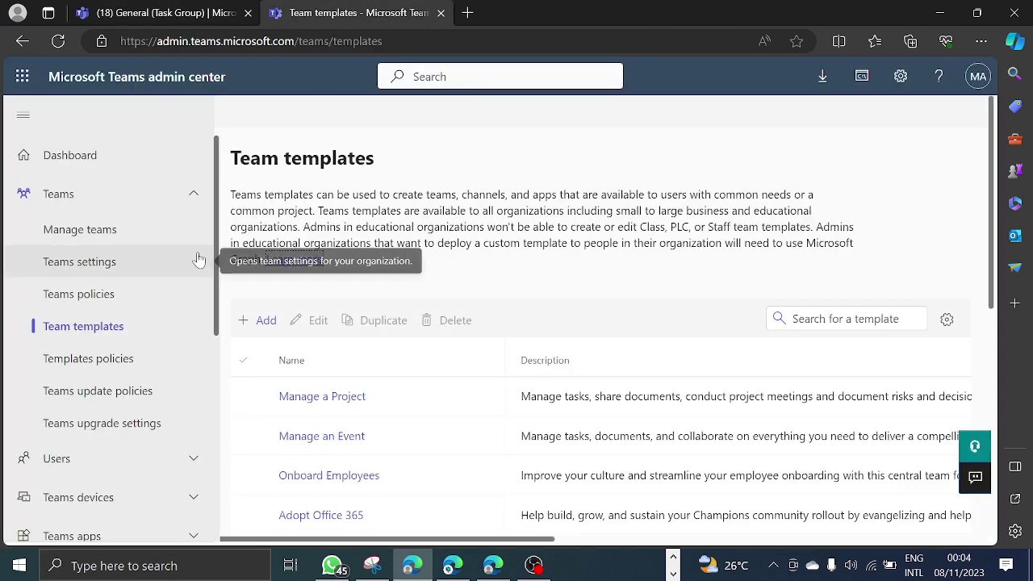
left_click(104, 360)
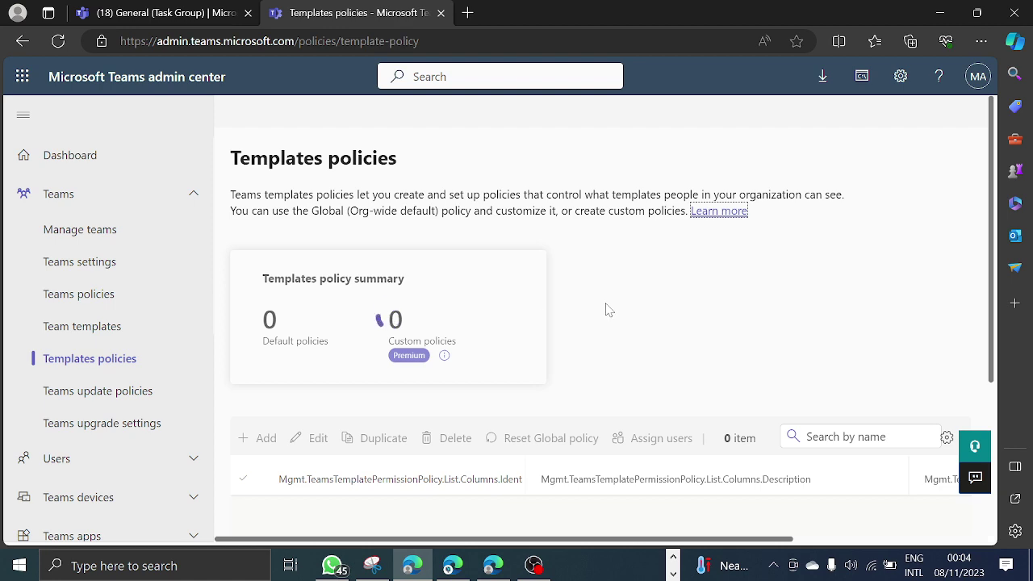
scroll(533, 275, "down", 1)
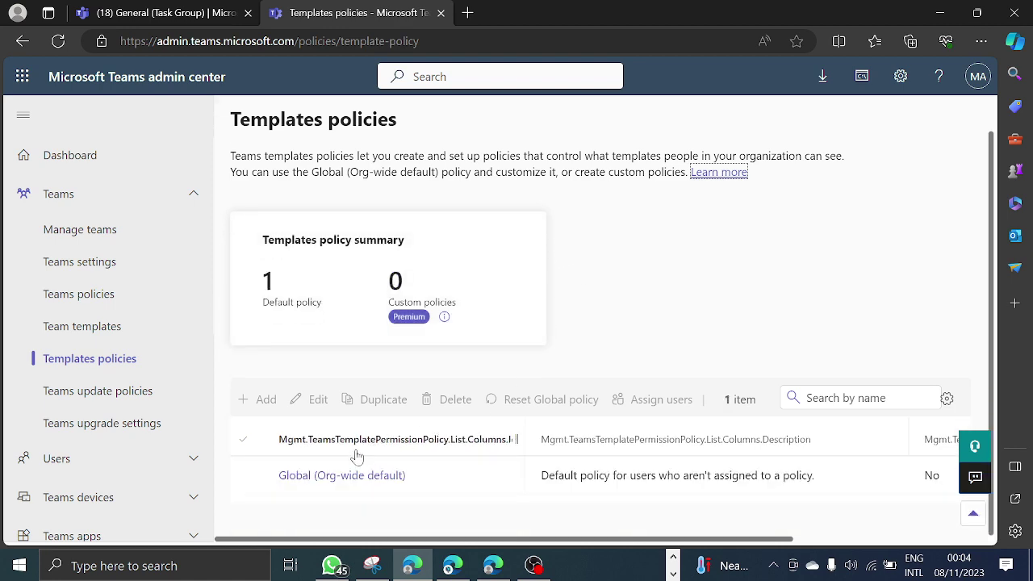
left_click(349, 478)
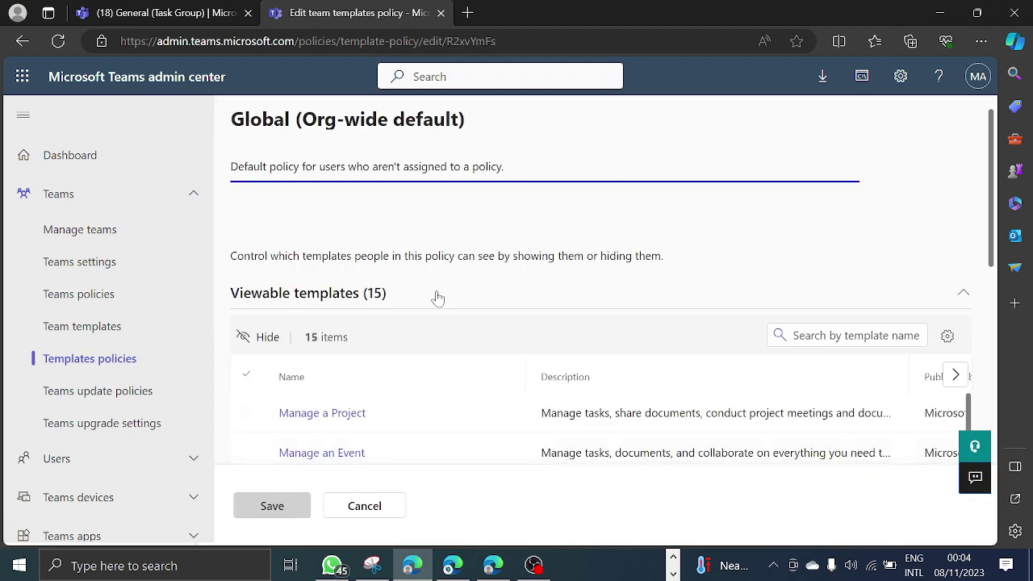
scroll(471, 279, "down", 3)
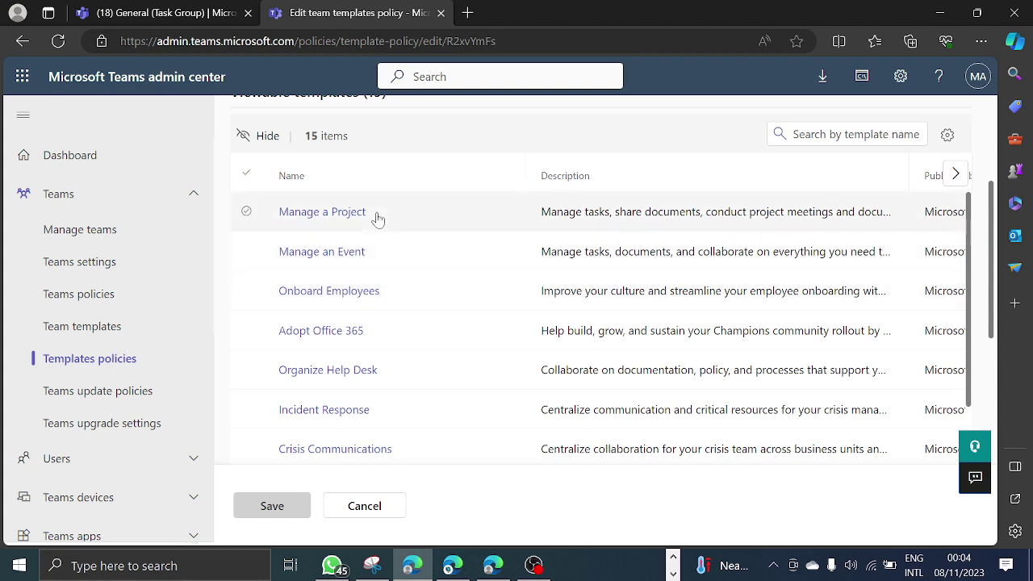
Switch to the other browser window with Teams, maximize it, and dismiss the welcome tour and the new app notice.
scroll(377, 226, "down", 3)
scroll(378, 230, "up", 3)
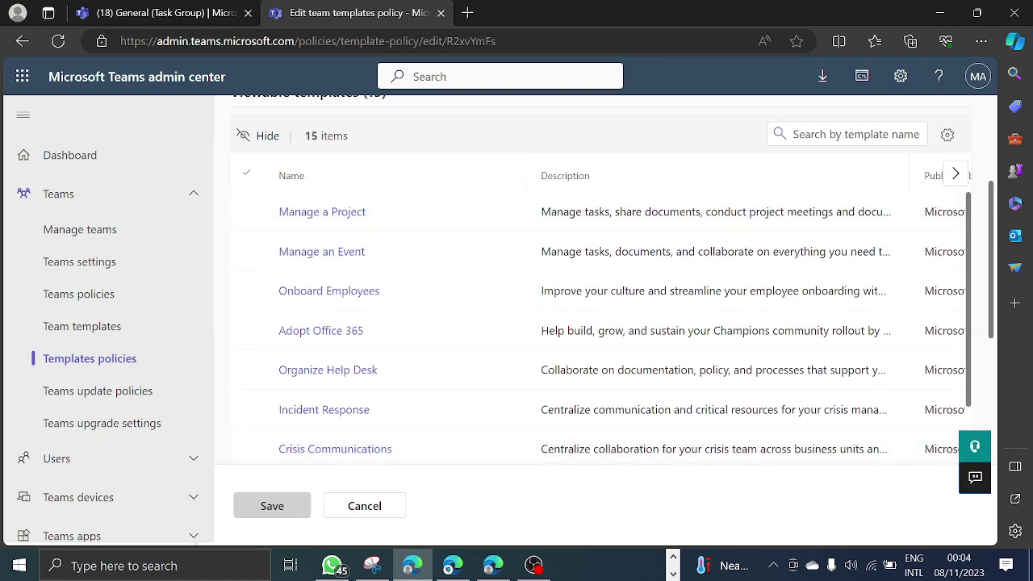
left_click_drag(652, 580, 641, 14)
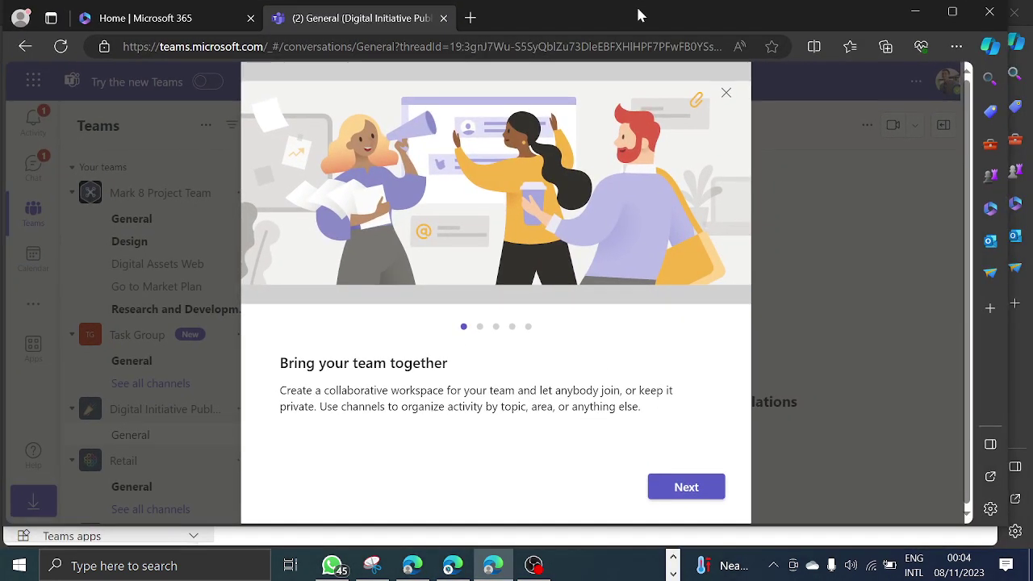
left_click(952, 11)
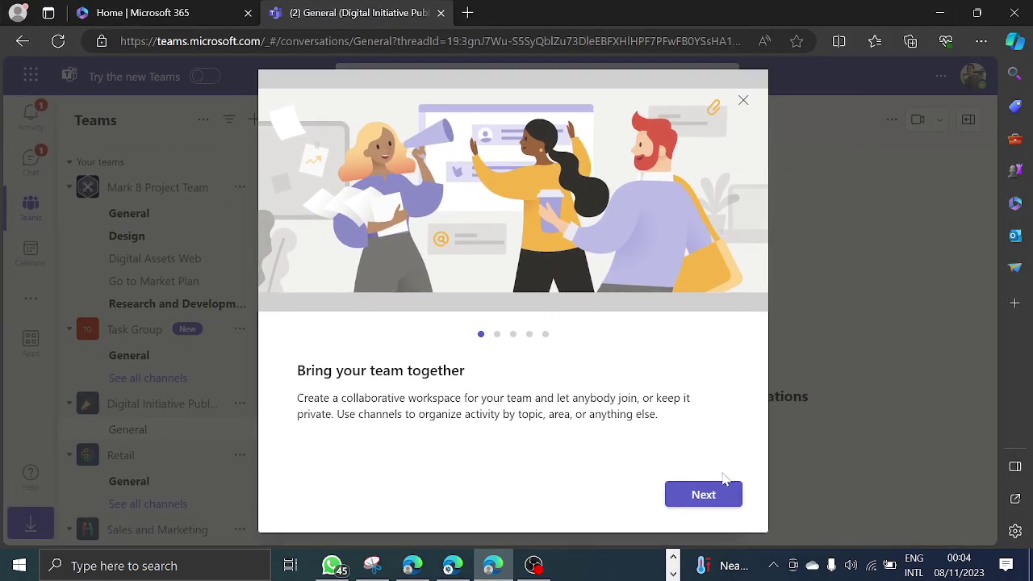
left_click(707, 496)
left_click(707, 495)
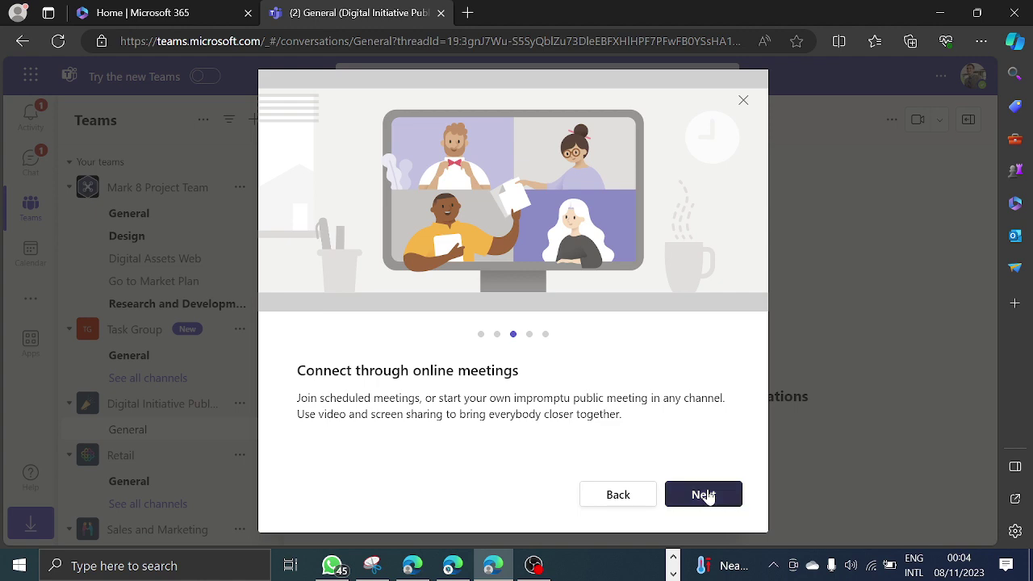
left_click(707, 495)
left_click(708, 496)
left_click(707, 494)
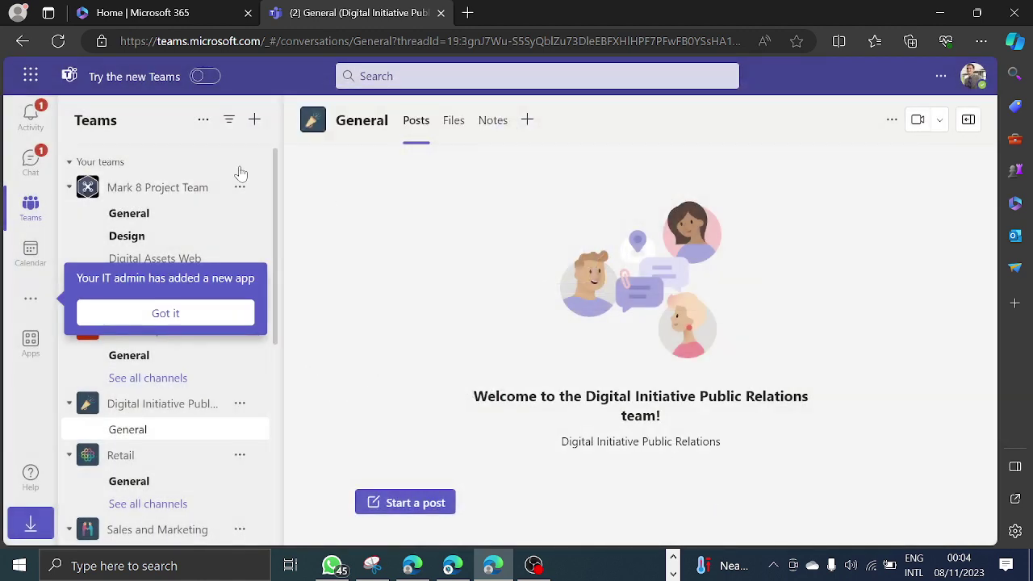
left_click(188, 313)
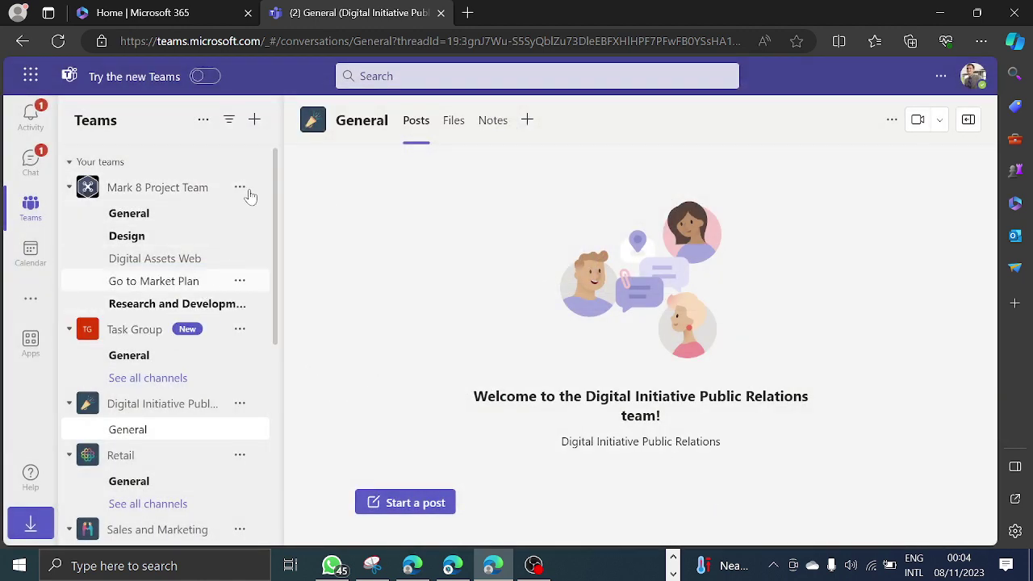
Open the team creation dialog in this account and look through the templates offered there.
left_click(255, 121)
left_click(226, 154)
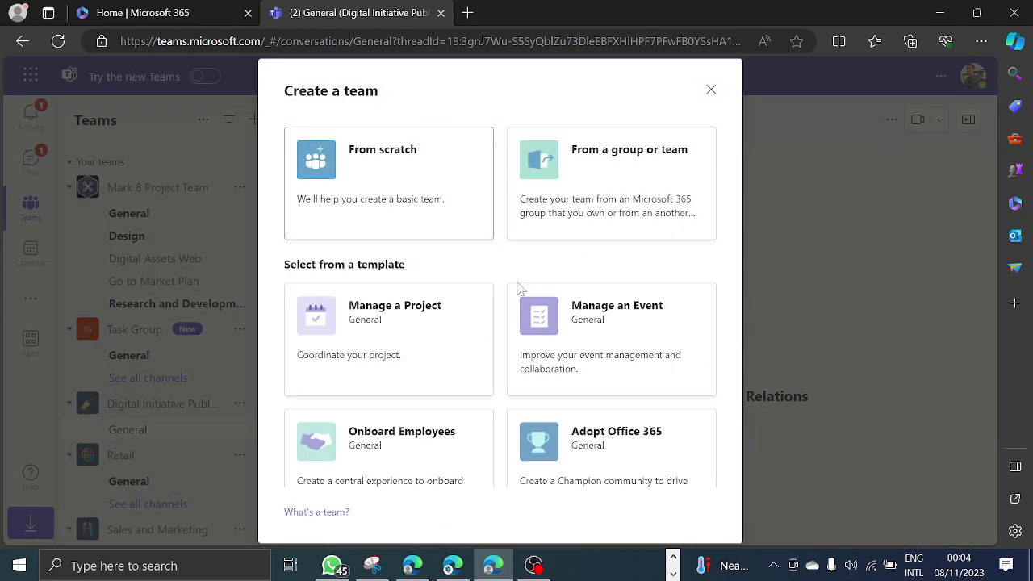
scroll(486, 311, "down", 10)
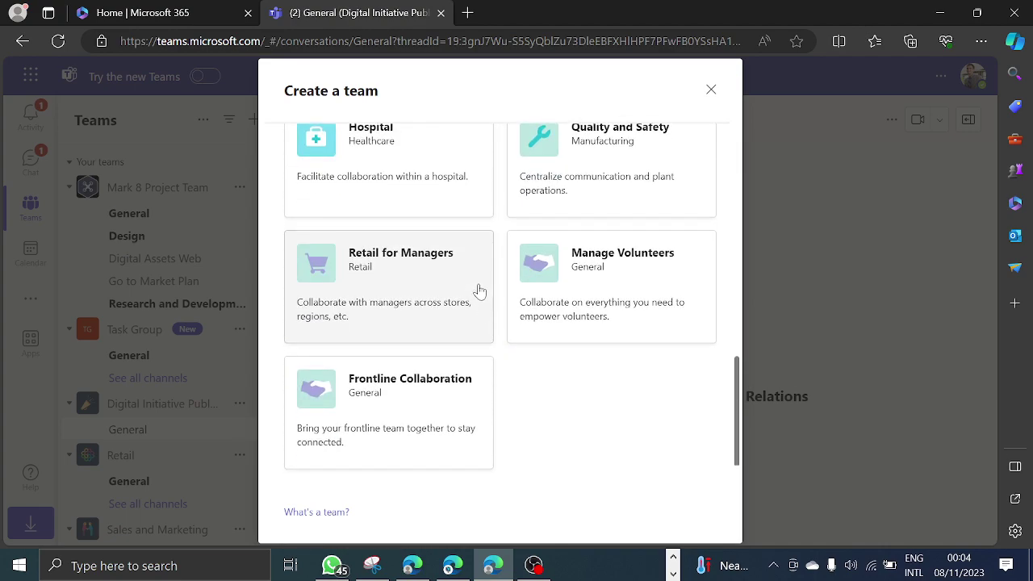
scroll(483, 295, "up", 10)
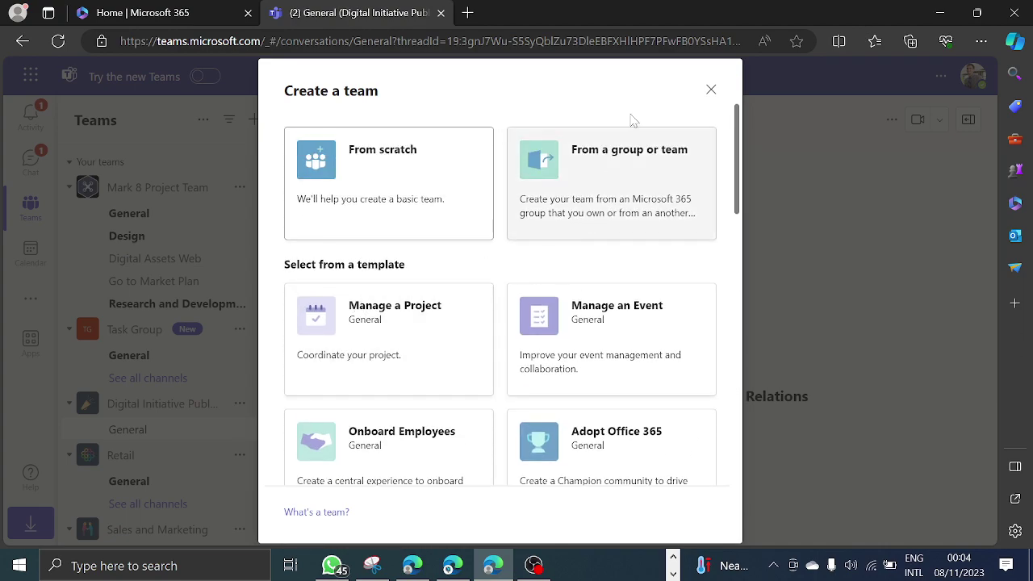
Return to the admin center window and review the Global (Org-wide default) policy's description and viewable templates.
left_click(940, 13)
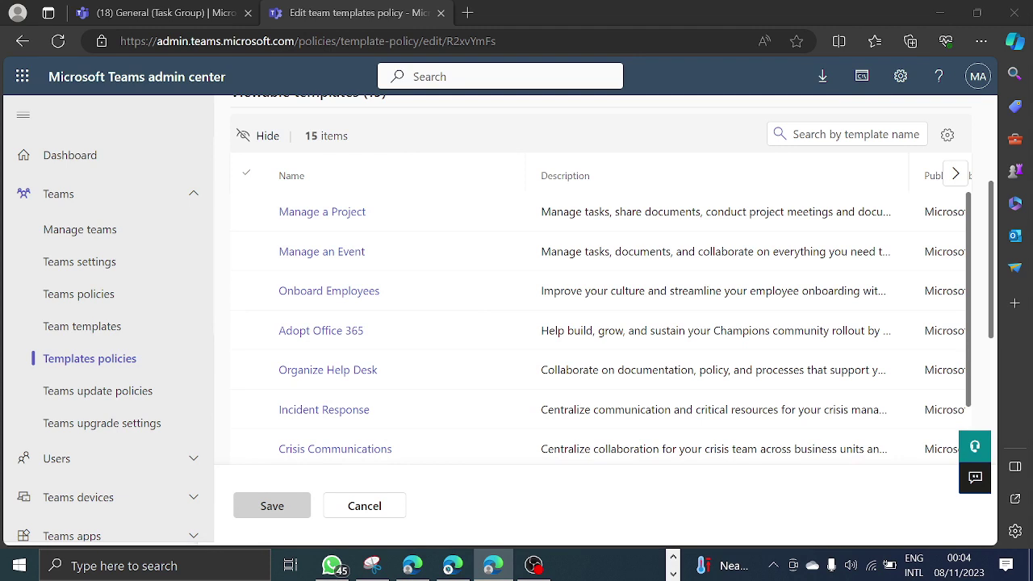
left_click(975, 81)
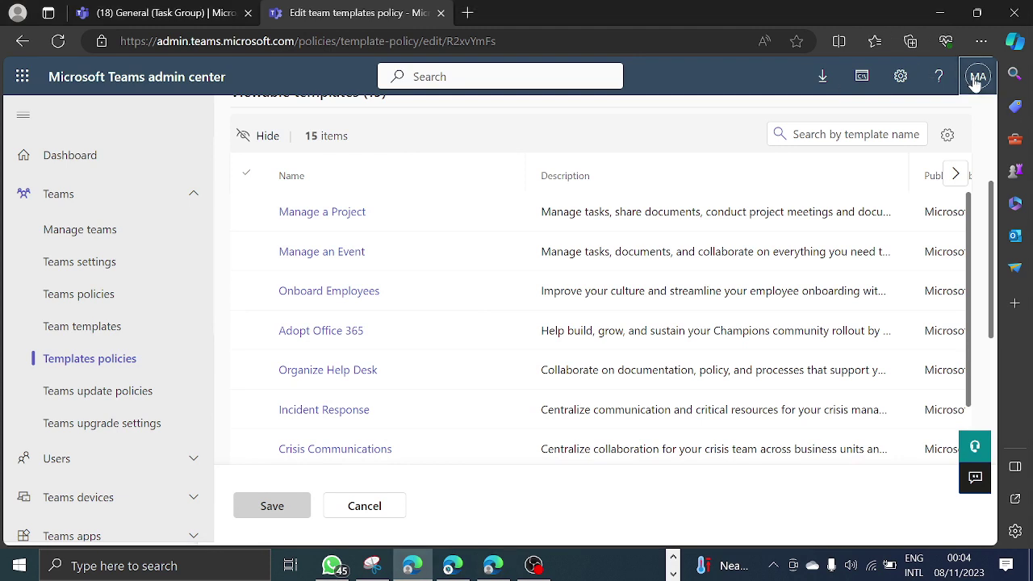
left_click(506, 124)
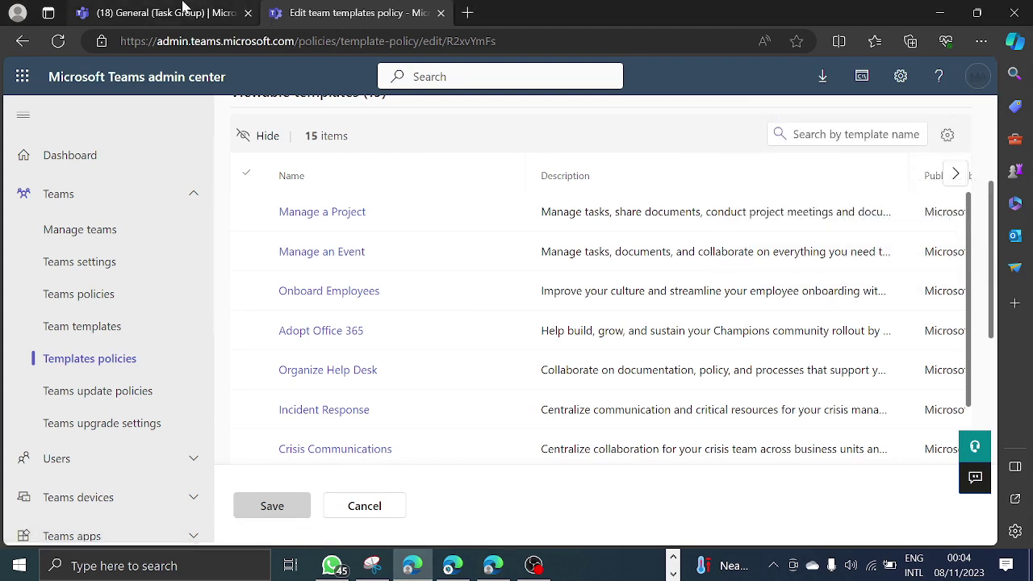
scroll(315, 226, "up", 3)
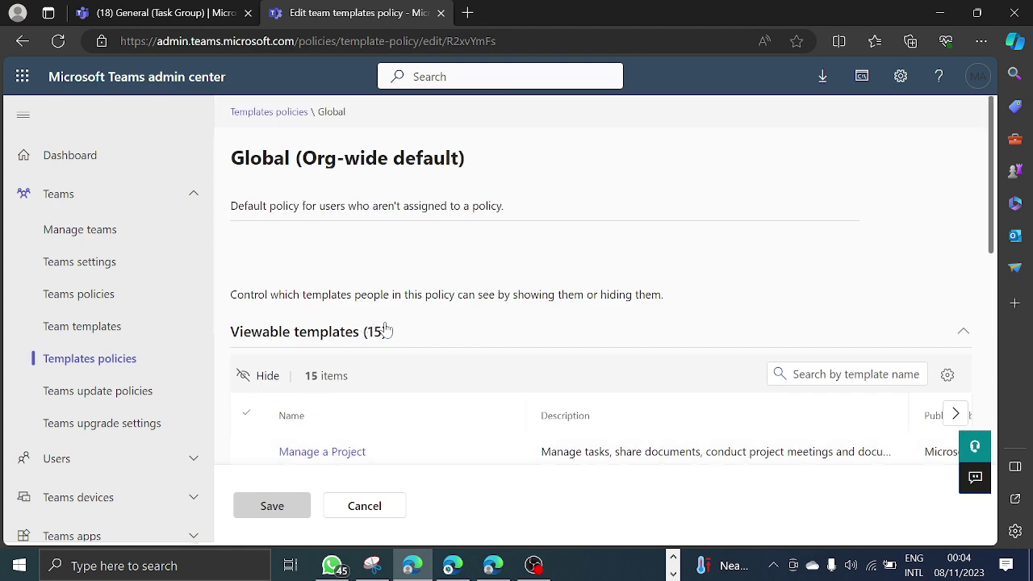
scroll(440, 305, "down", 1)
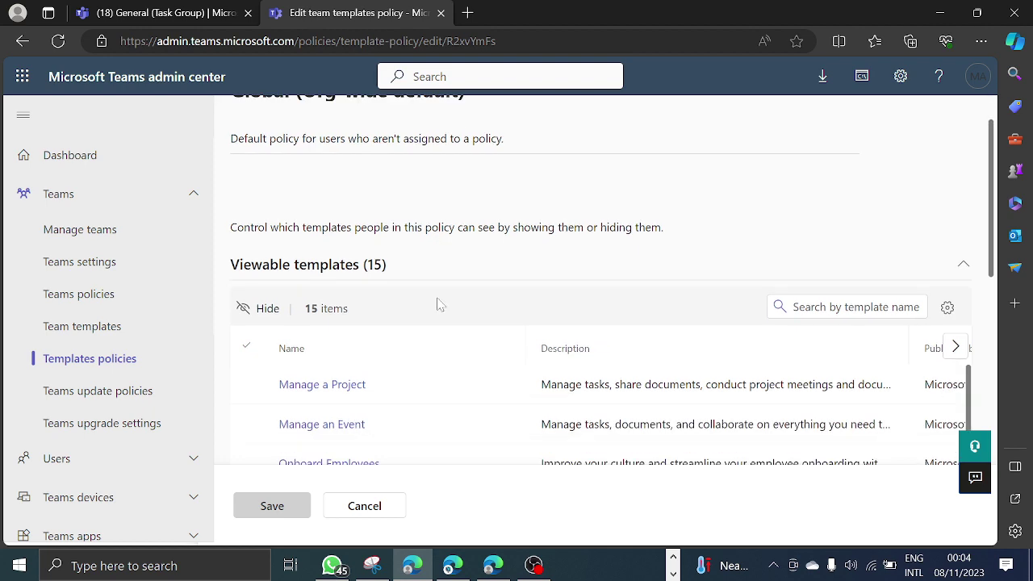
scroll(440, 305, "up", 1)
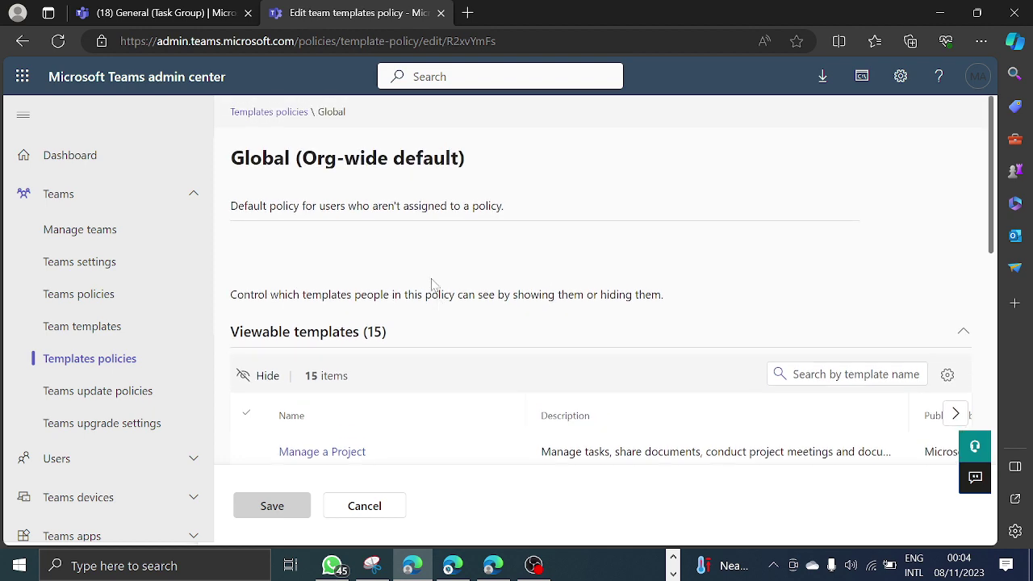
scroll(440, 291, "down", 3)
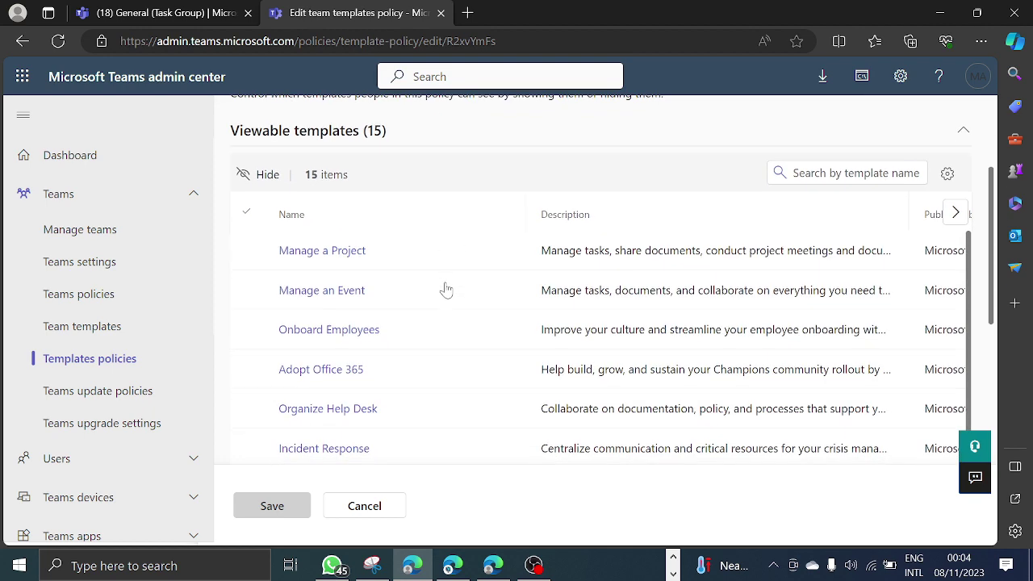
Go back to the Templates policies overview and review its introduction and the default and custom policy summary.
left_click(93, 361)
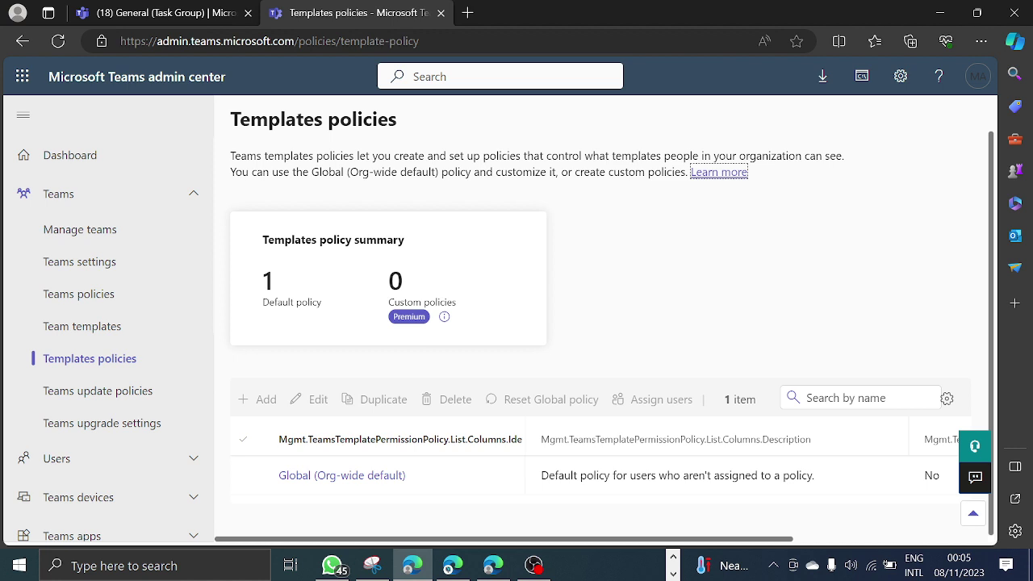
left_click_drag(846, 160, 690, 157)
left_click(663, 322)
left_click_drag(326, 313, 263, 275)
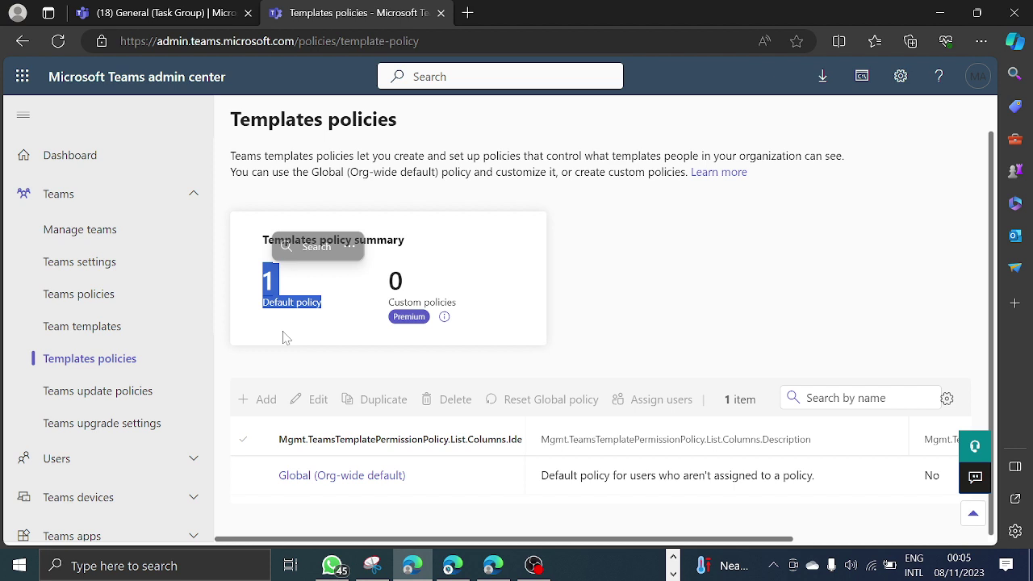
left_click(648, 279)
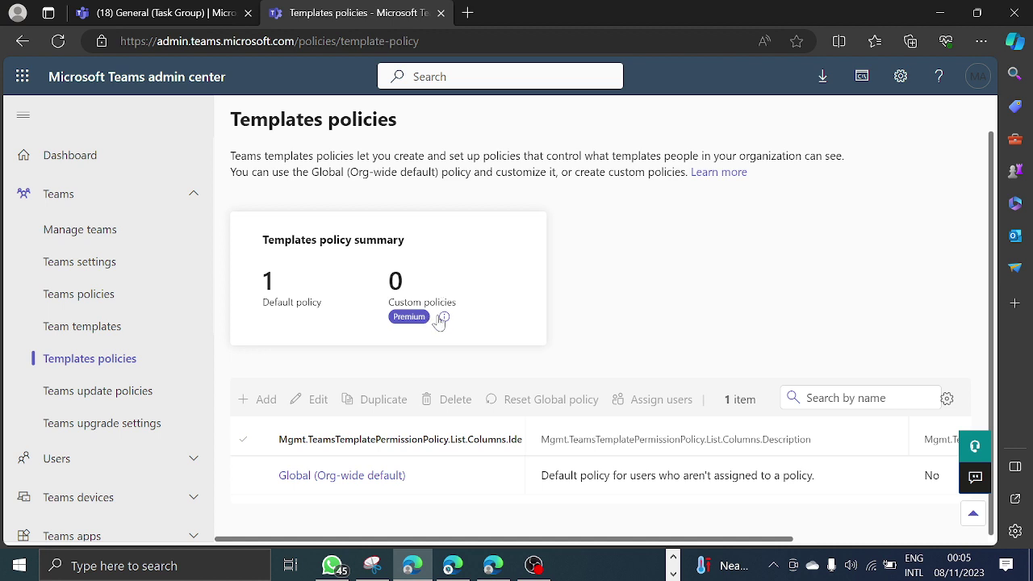
mouse_move(443, 318)
Reopen the Global (Org-wide default) policy and hide the Manage a Project template.
left_click(334, 476)
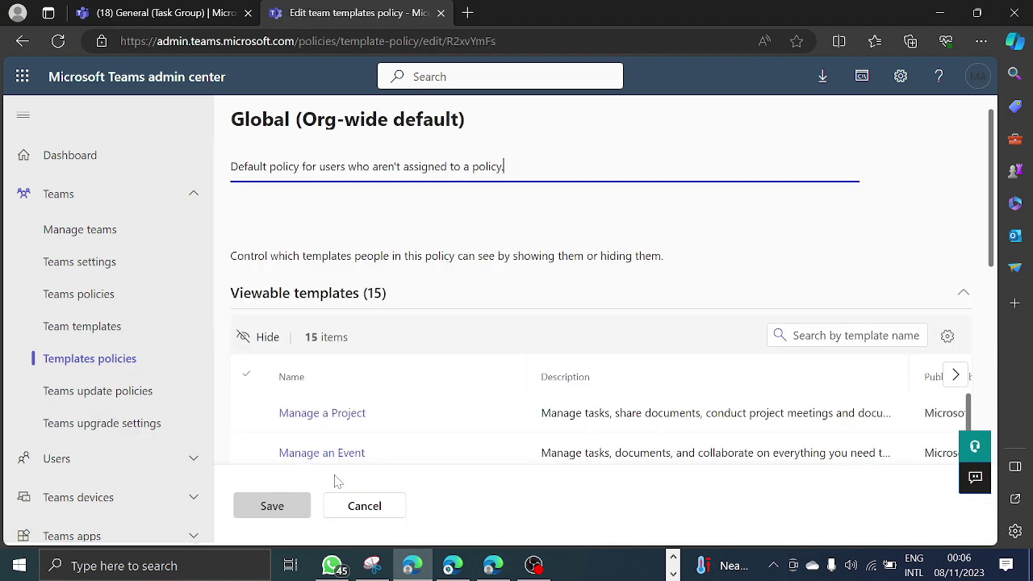
scroll(409, 339, "down", 3)
scroll(417, 358, "up", 2)
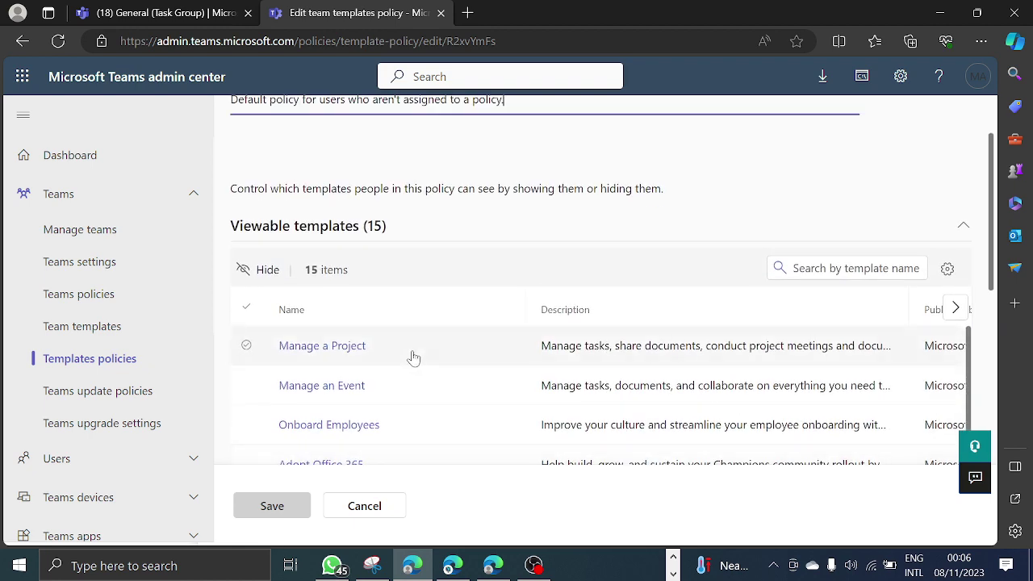
left_click(247, 348)
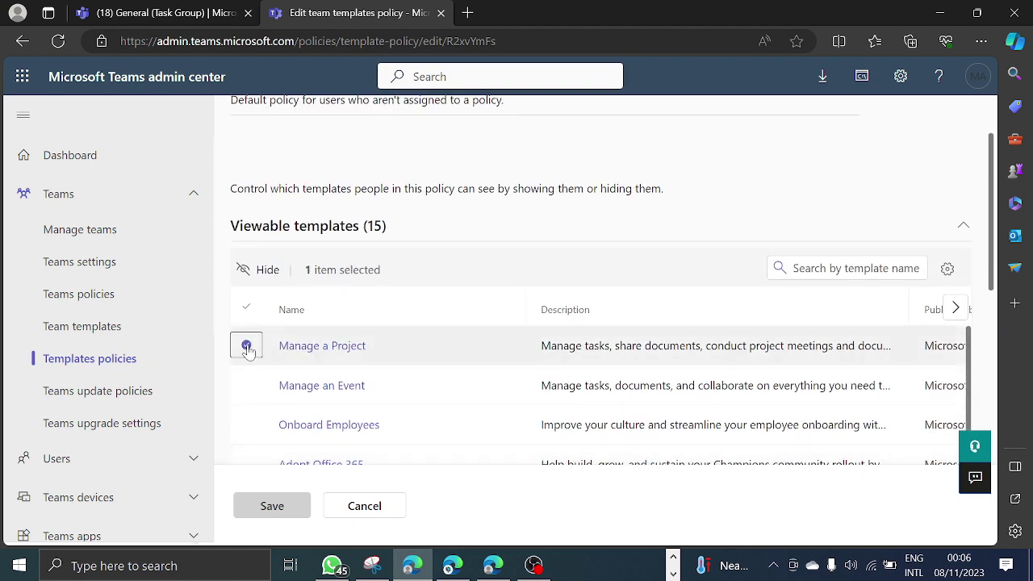
left_click(260, 271)
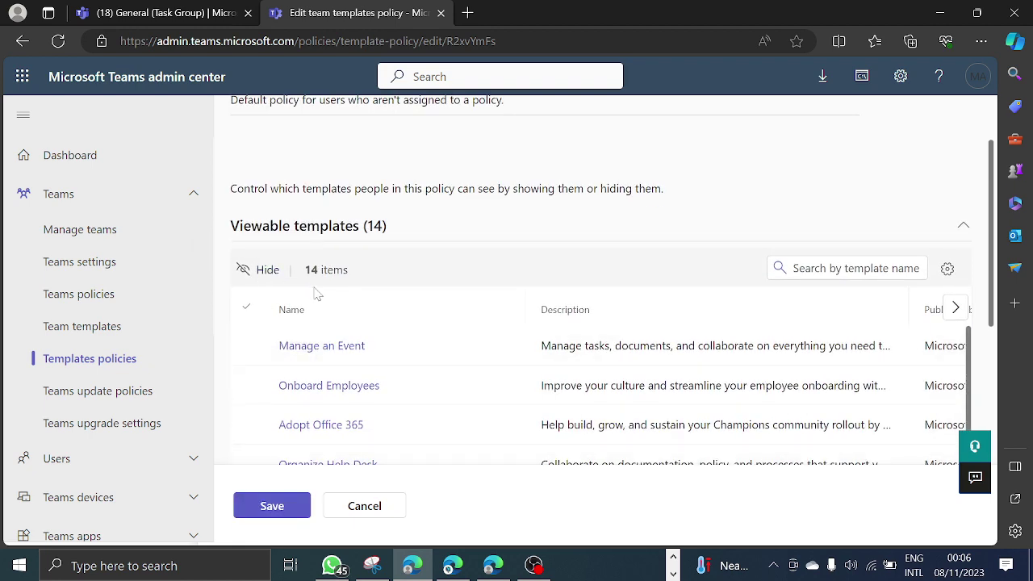
Hide the Manage an Event and Onboard Employees templates in the Global policy.
scroll(319, 297, "down", 2)
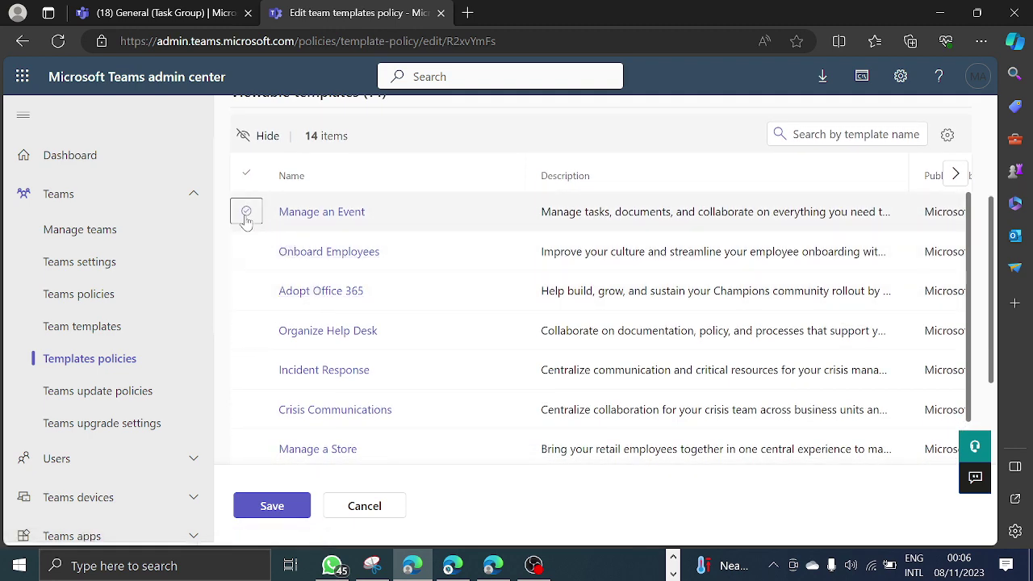
left_click(246, 214)
left_click(261, 135)
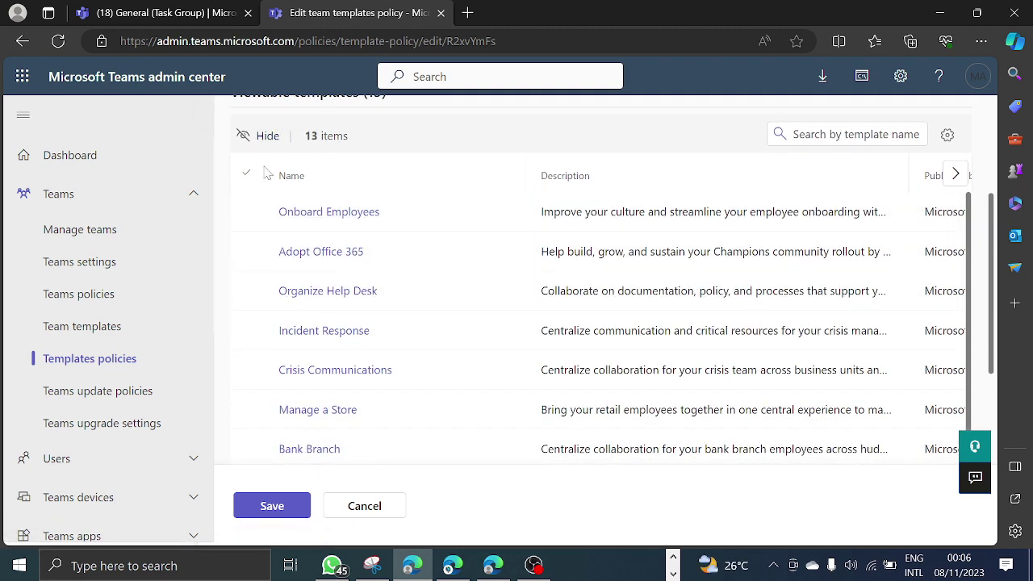
left_click(249, 215)
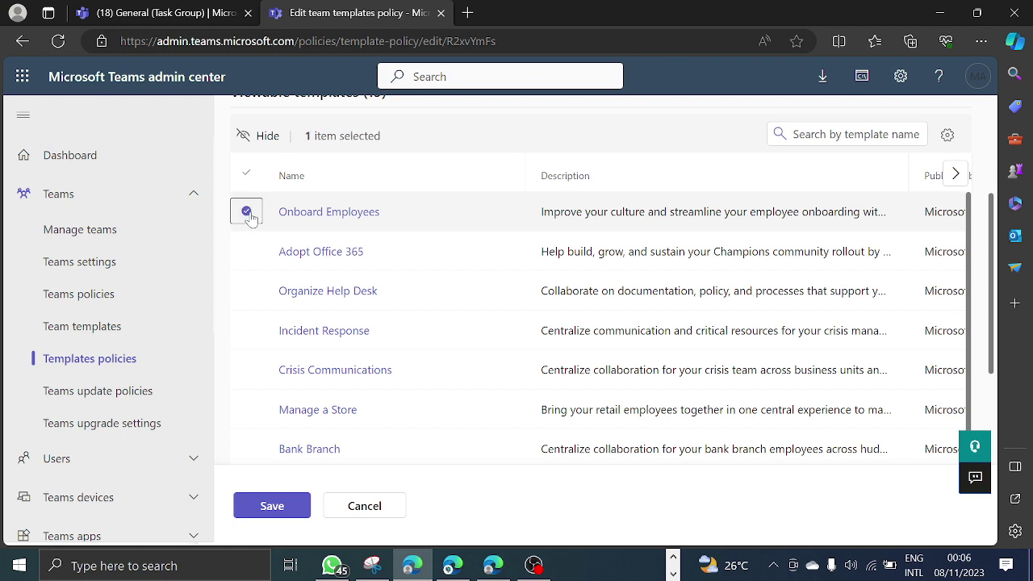
left_click(264, 139)
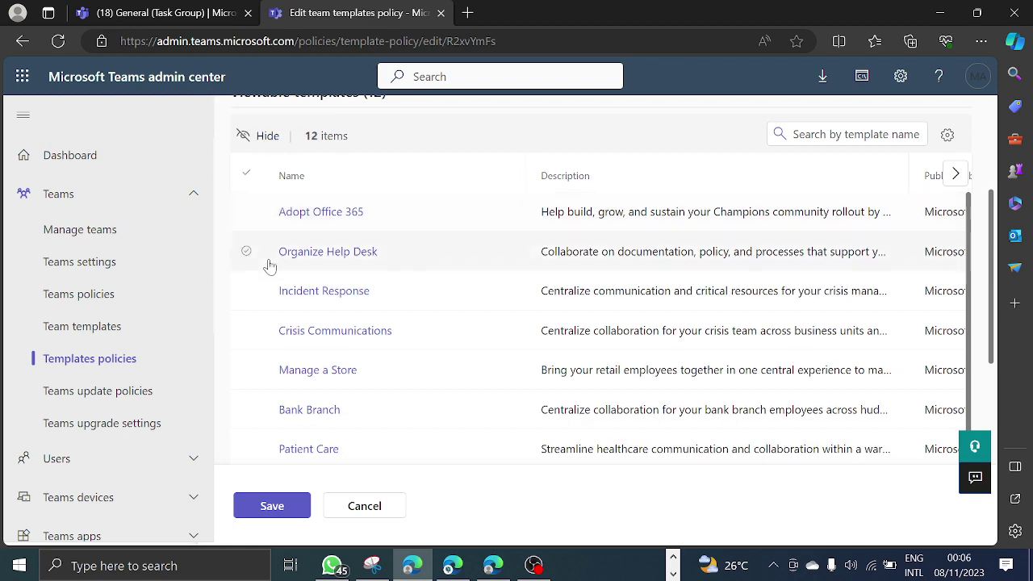
Check the hidden templates list, and hide the Frontline Collaboration template as well.
scroll(318, 374, "down", 10)
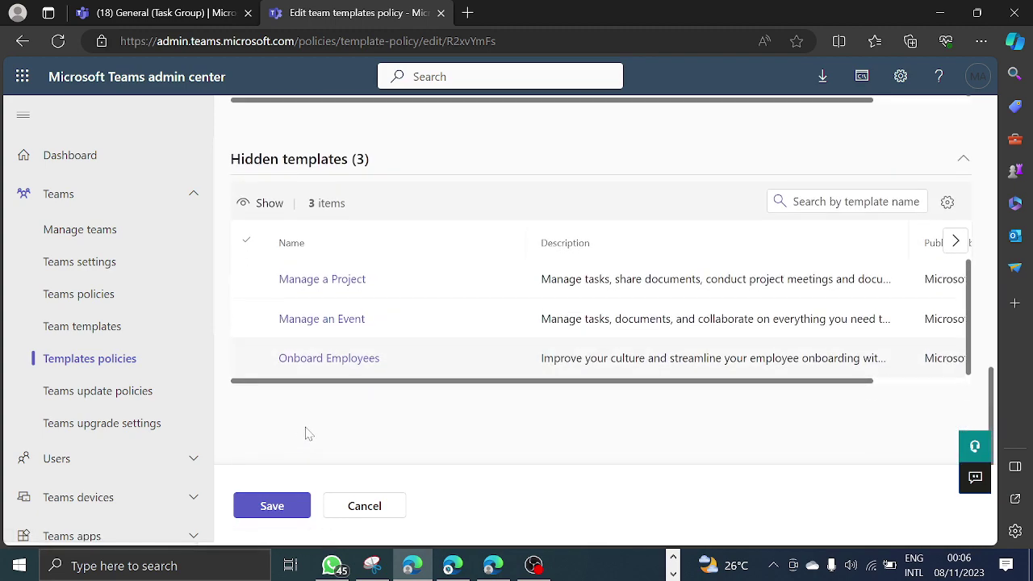
scroll(307, 434, "up", 4)
scroll(323, 385, "down", 2)
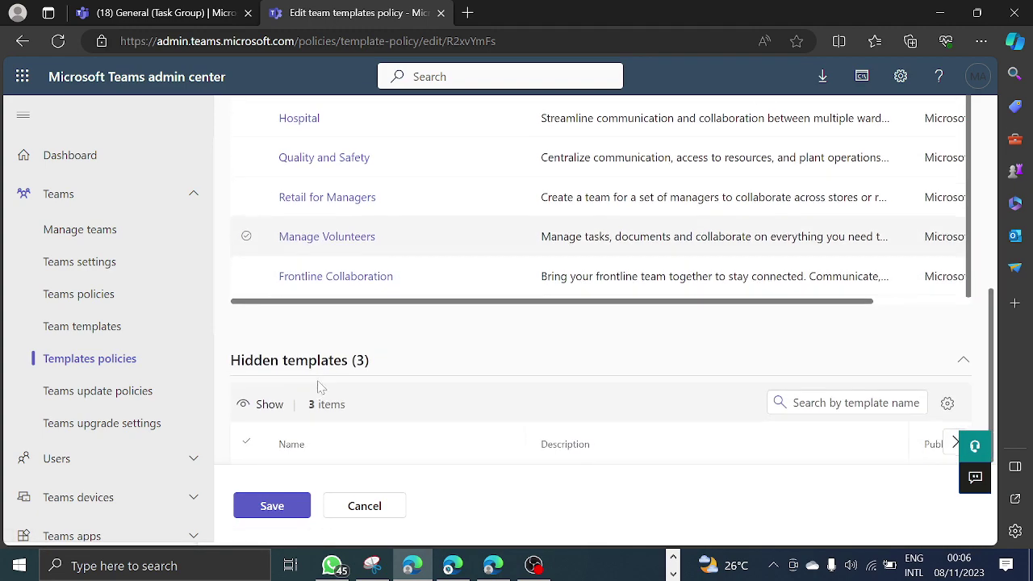
left_click(247, 276)
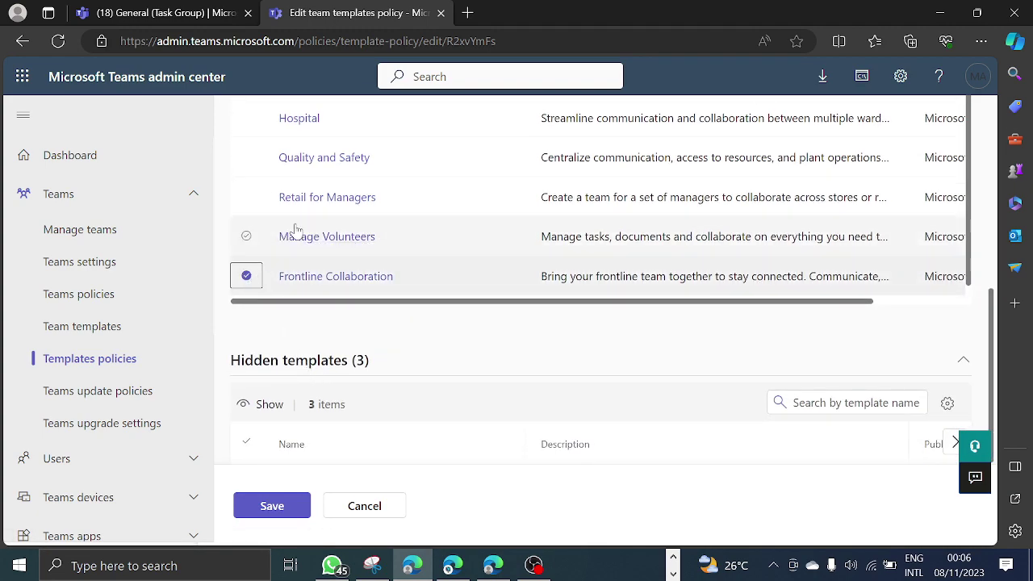
scroll(296, 230, "up", 2)
scroll(297, 230, "up", 6)
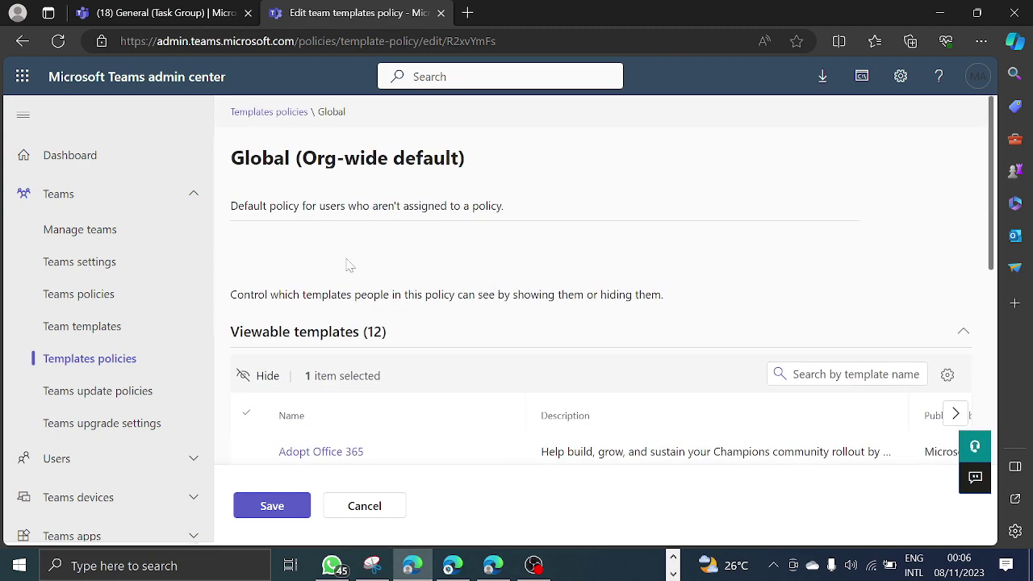
scroll(348, 266, "down", 2)
left_click(267, 309)
scroll(360, 341, "down", 10)
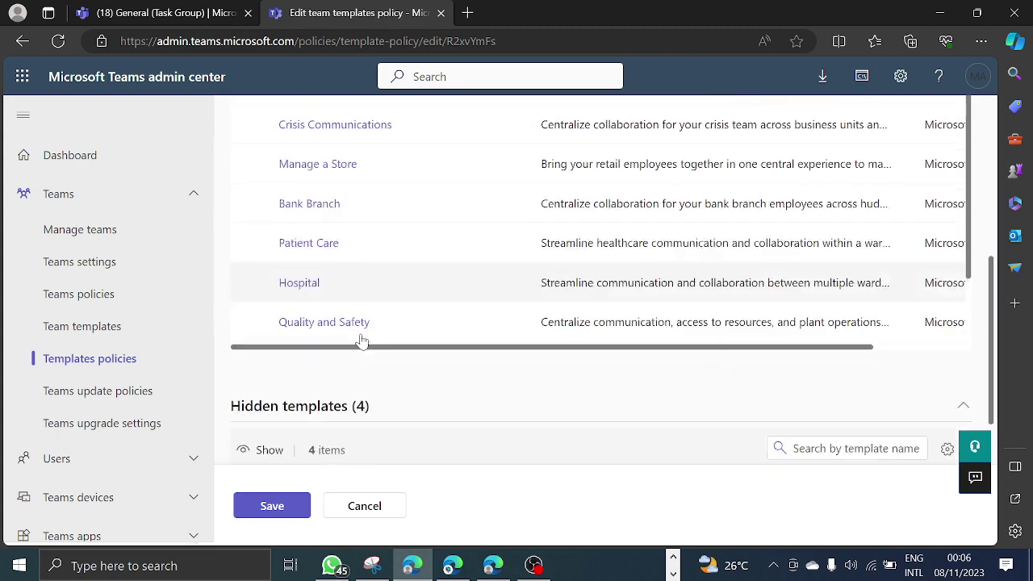
Start saving the Global policy changes, cancel at the confirmation, and look over the hidden templates list.
left_click(289, 514)
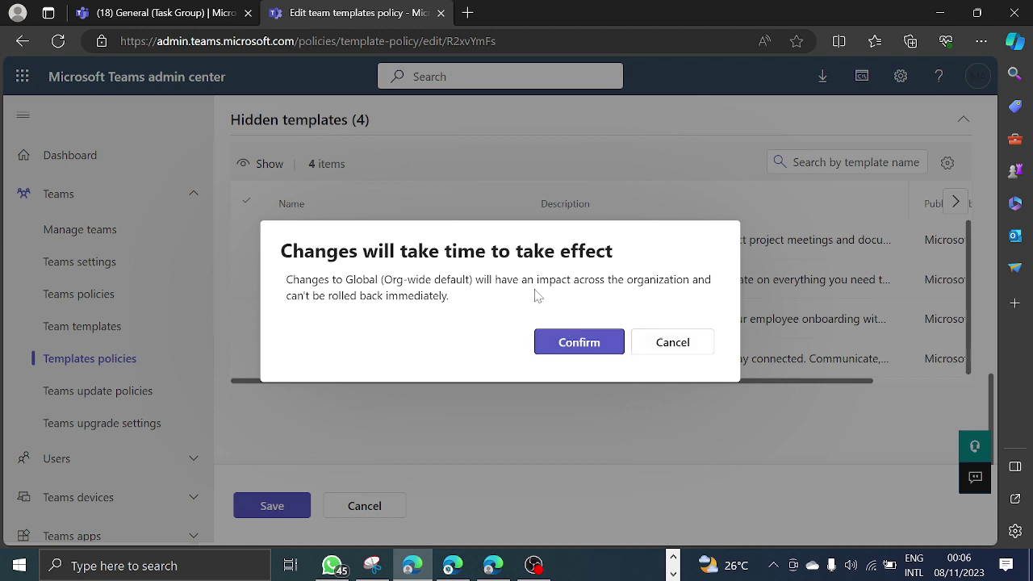
left_click(673, 342)
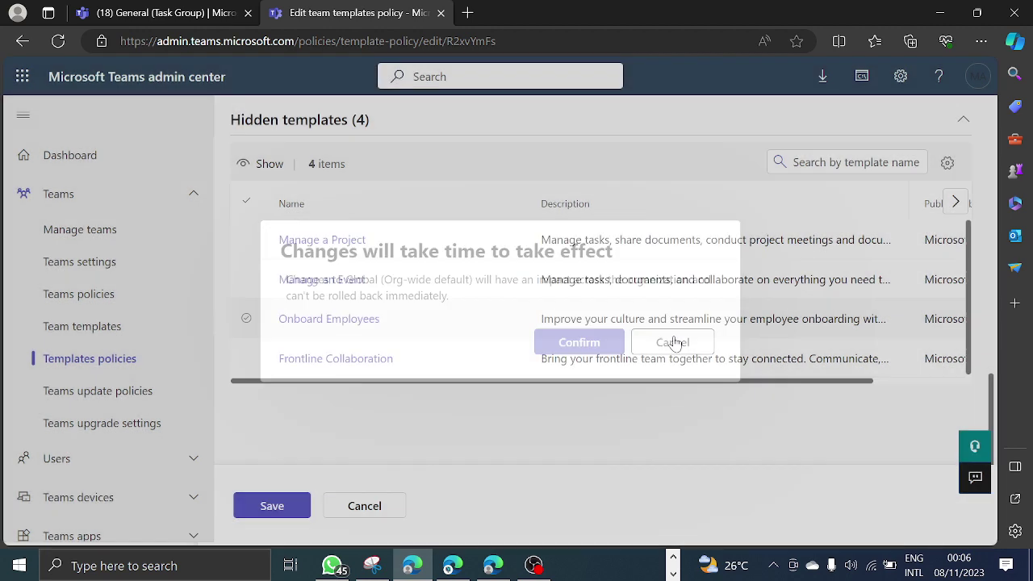
scroll(477, 362, "up", 2)
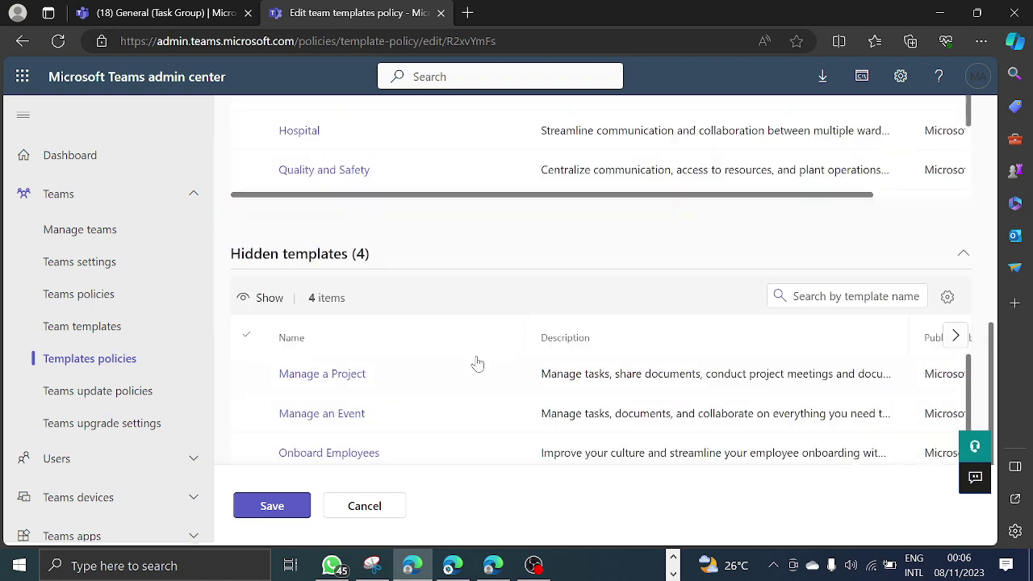
Check the hidden templates list once more, and save the Global policy changes, accepting the organization-wide impact.
scroll(652, 373, "down", 2)
scroll(654, 373, "up", 1)
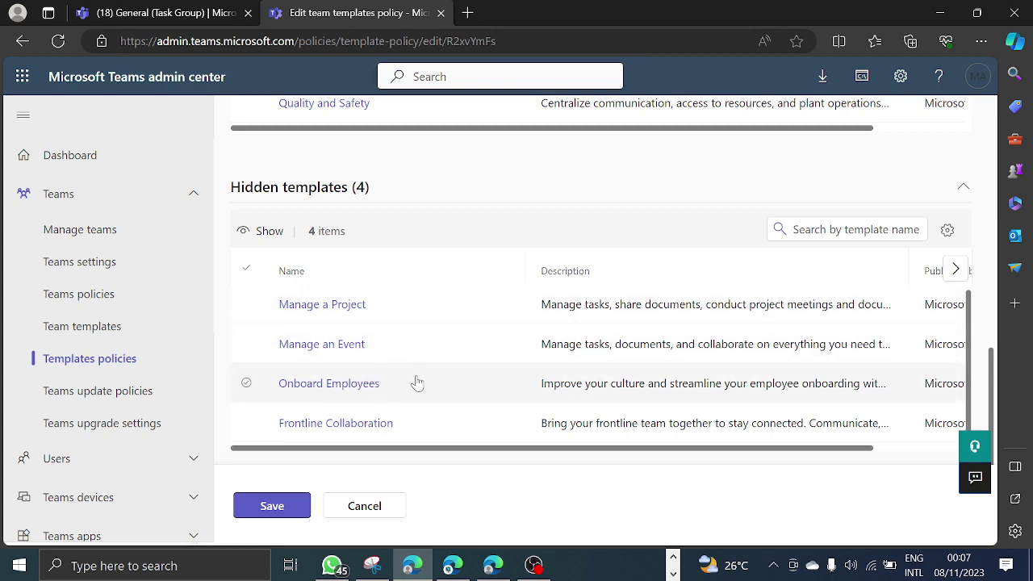
left_click(274, 506)
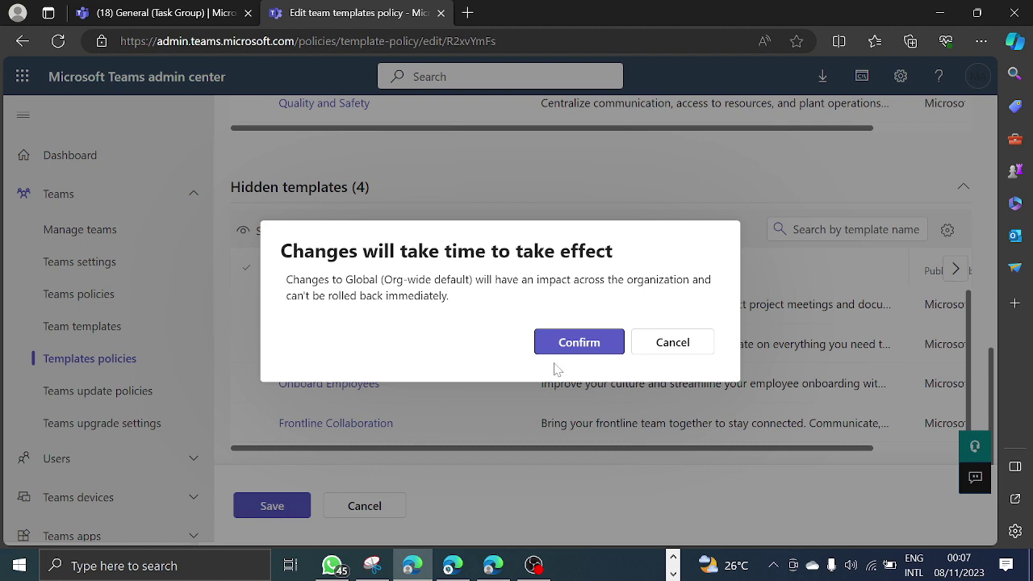
left_click(587, 341)
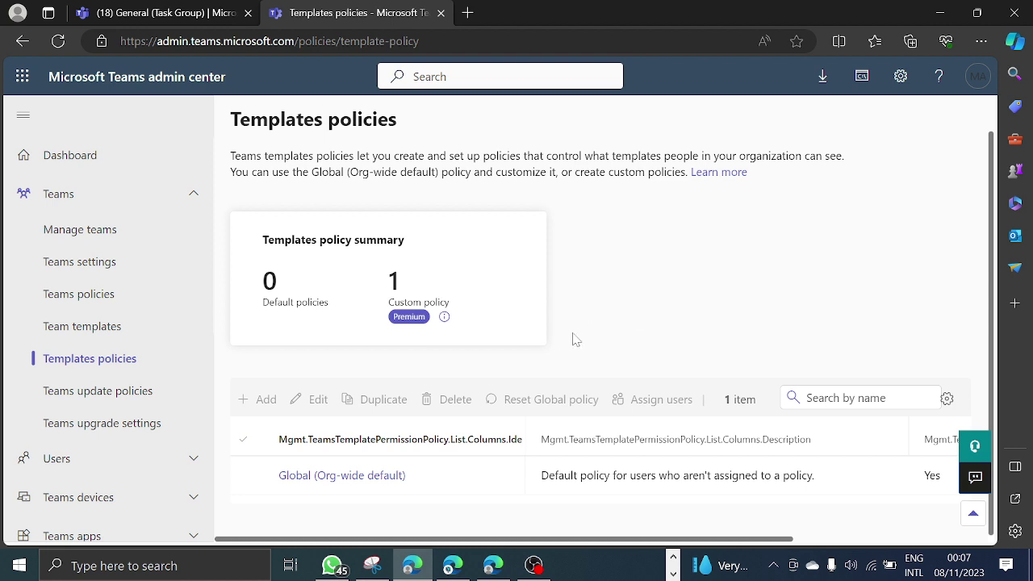
Look at the user assignment form for the Global (Org-wide default) templates policy and leave without assigning anyone.
left_click(247, 478)
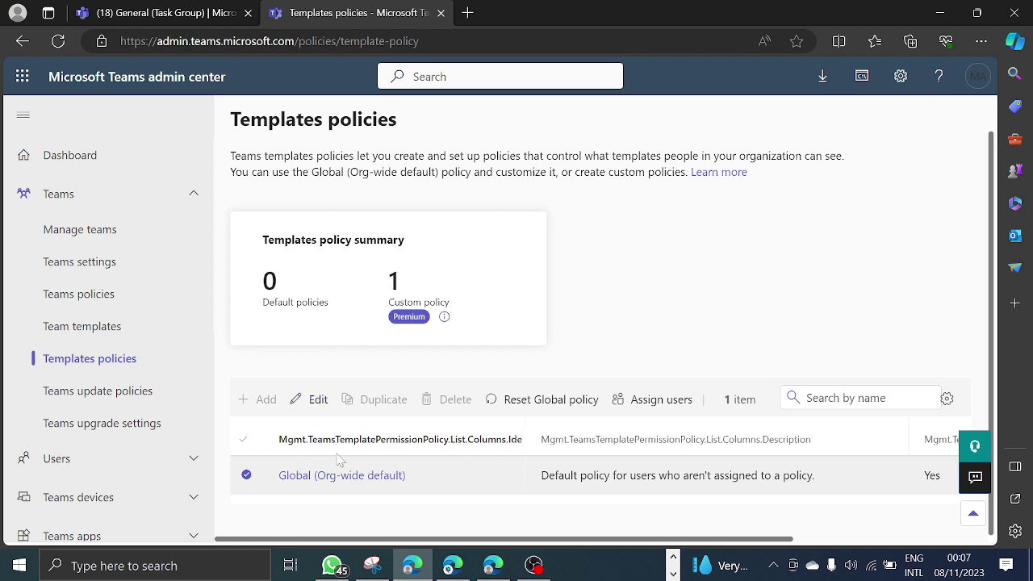
left_click(247, 476)
left_click(247, 476)
left_click(650, 400)
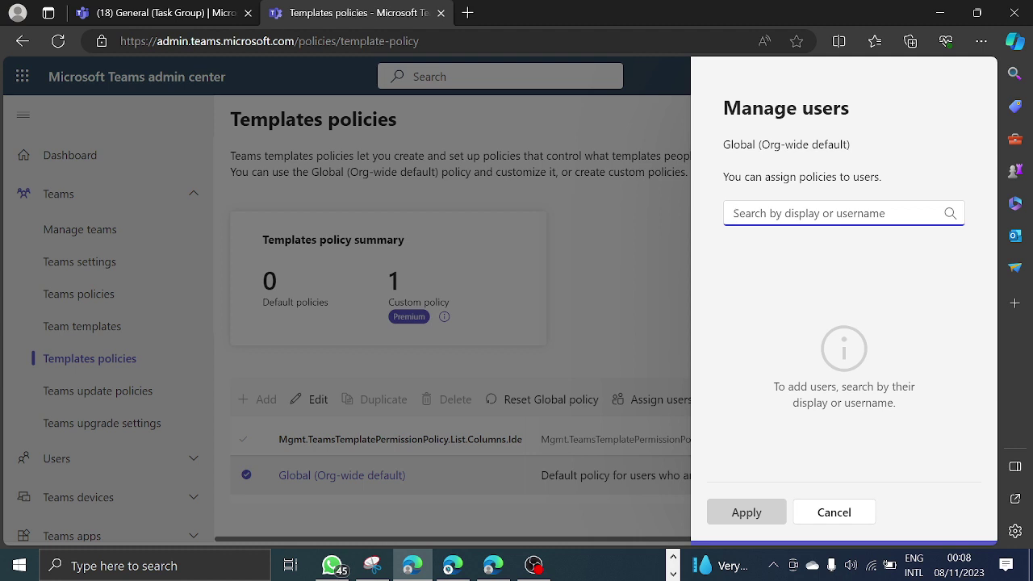
left_click(824, 511)
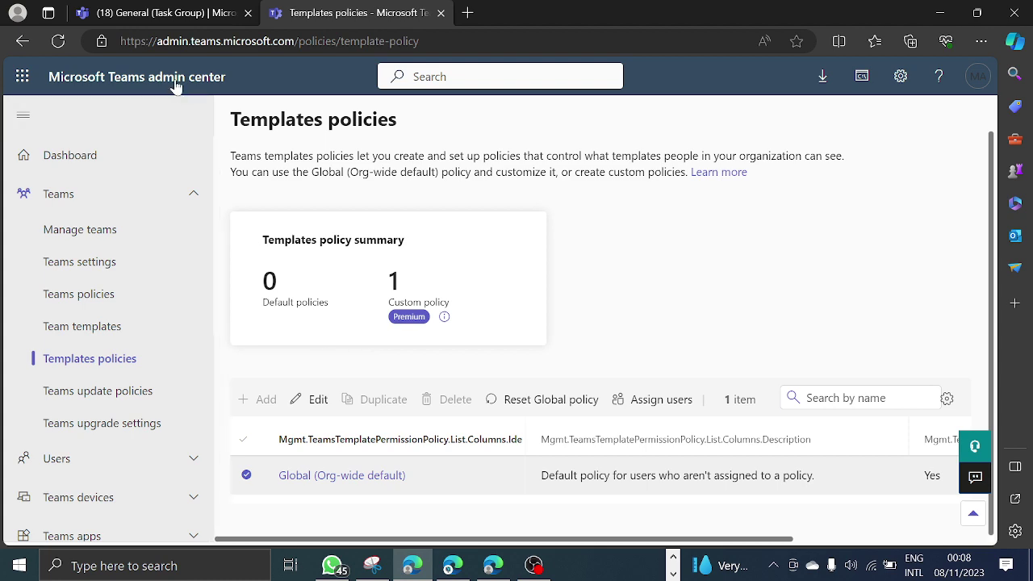
Switch to Teams, dismiss the Hospital template details, reload the page, and check which templates are offered when creating a team.
left_click(159, 12)
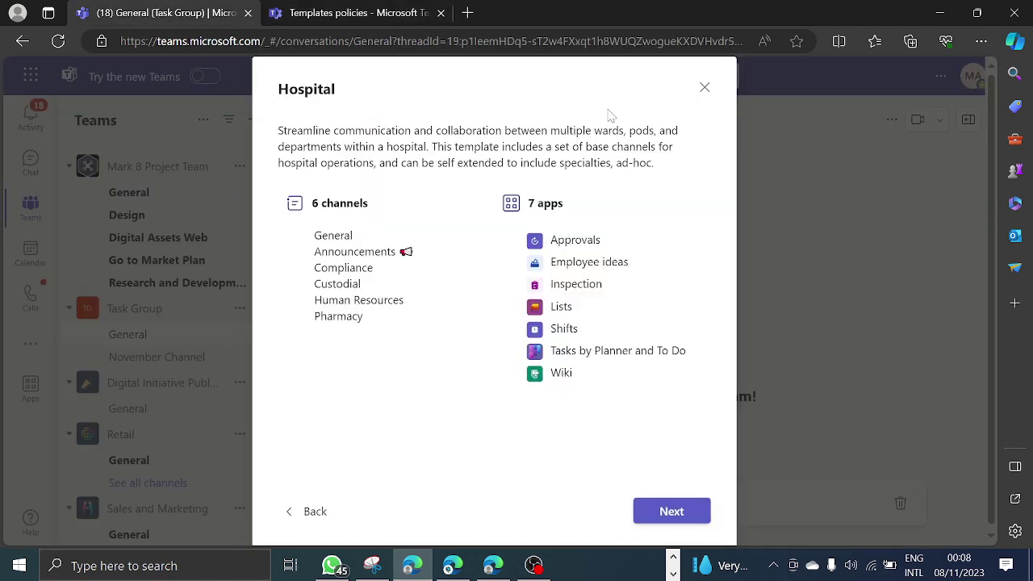
left_click(704, 87)
left_click(61, 42)
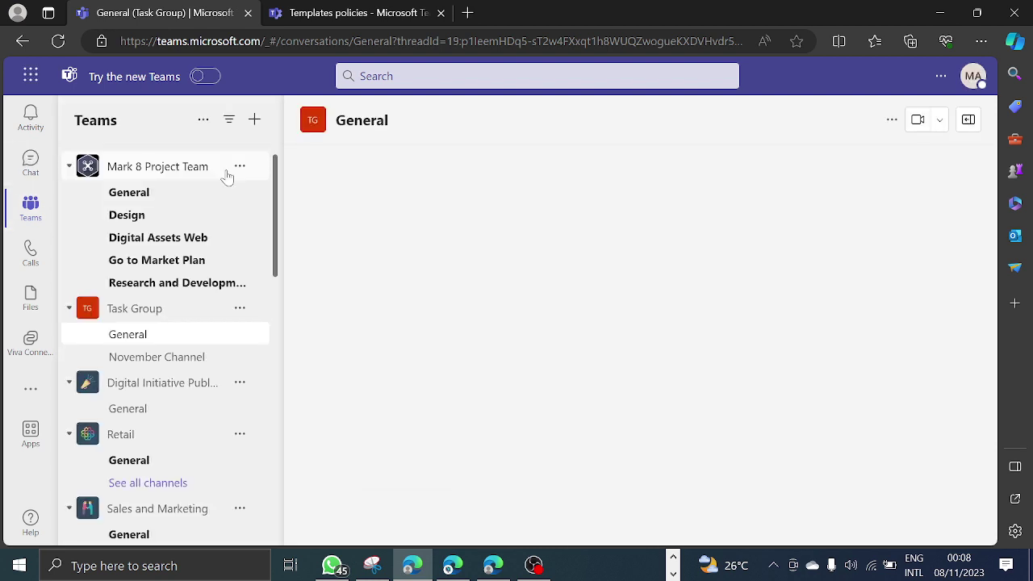
left_click(254, 119)
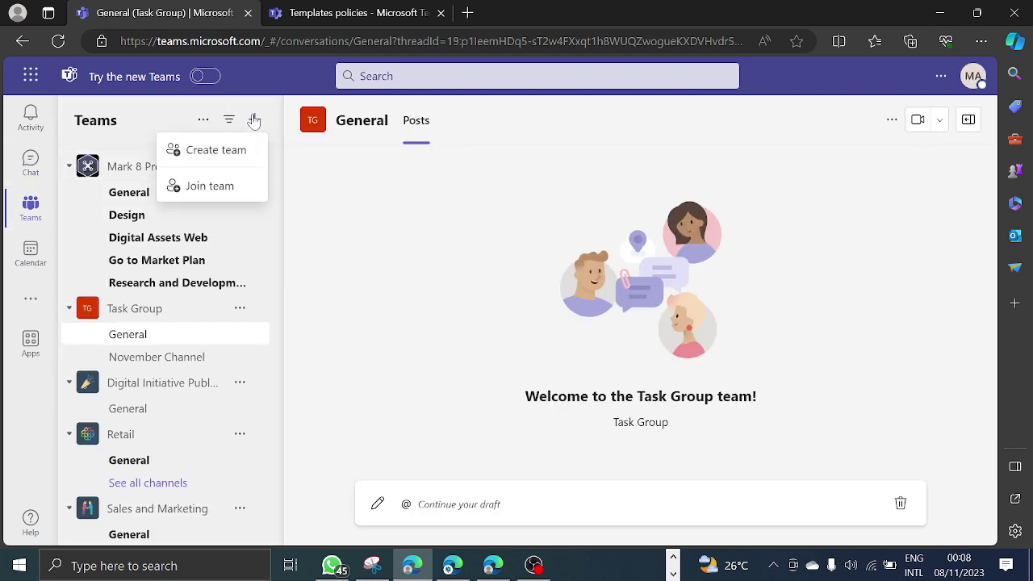
left_click(214, 151)
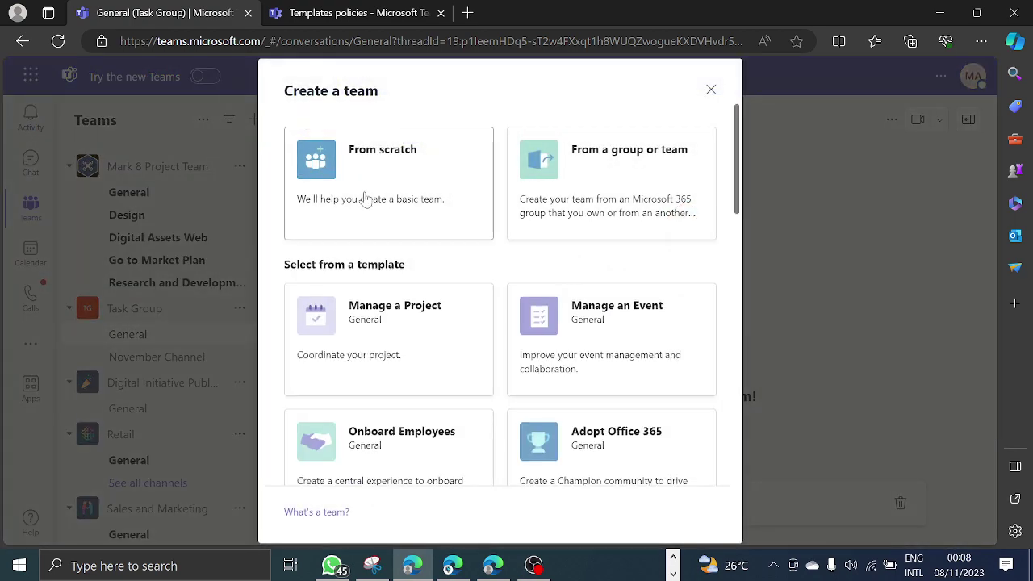
scroll(394, 339, "down", 3)
scroll(399, 358, "down", 6)
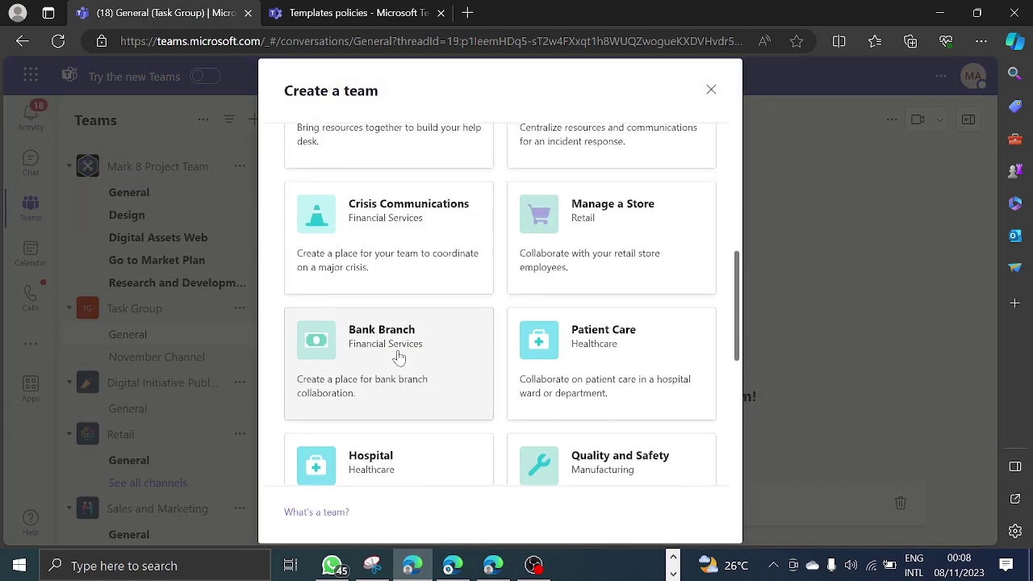
scroll(399, 357, "up", 7)
scroll(399, 357, "up", 2)
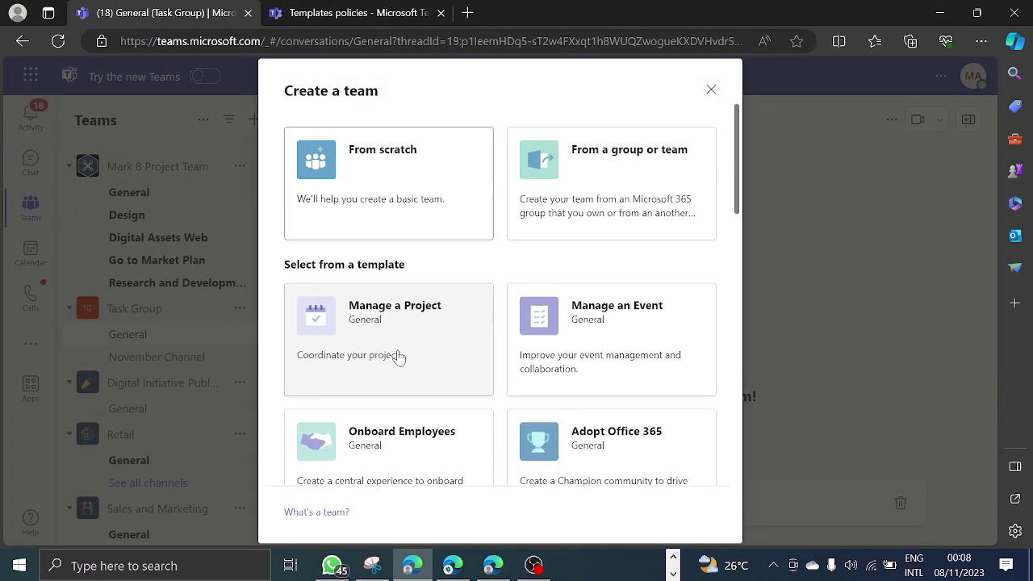
scroll(412, 307, "down", 1)
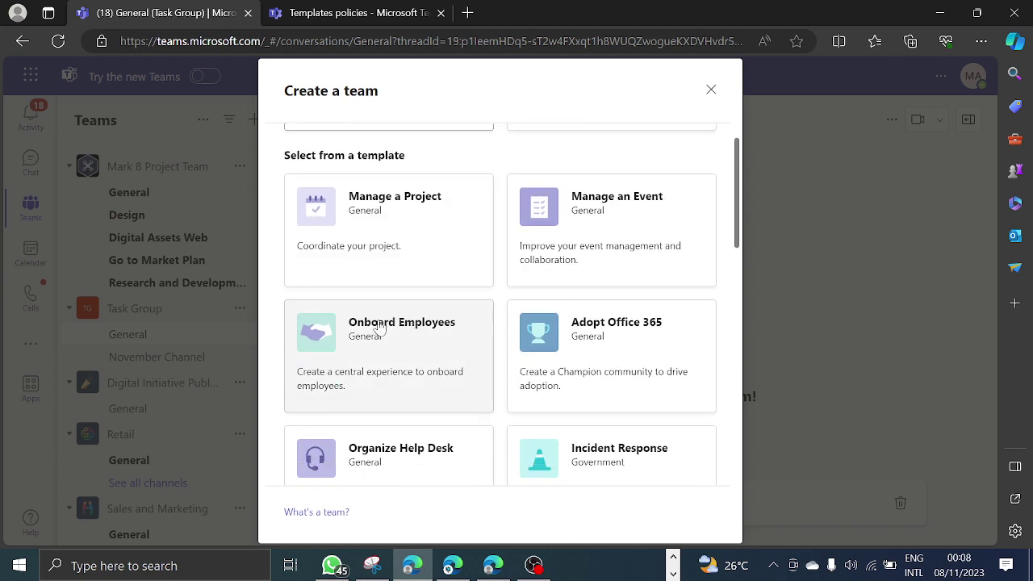
Return to the Teams admin center, reopen the Global templates policy, and review its viewable and hidden templates.
left_click(347, 12)
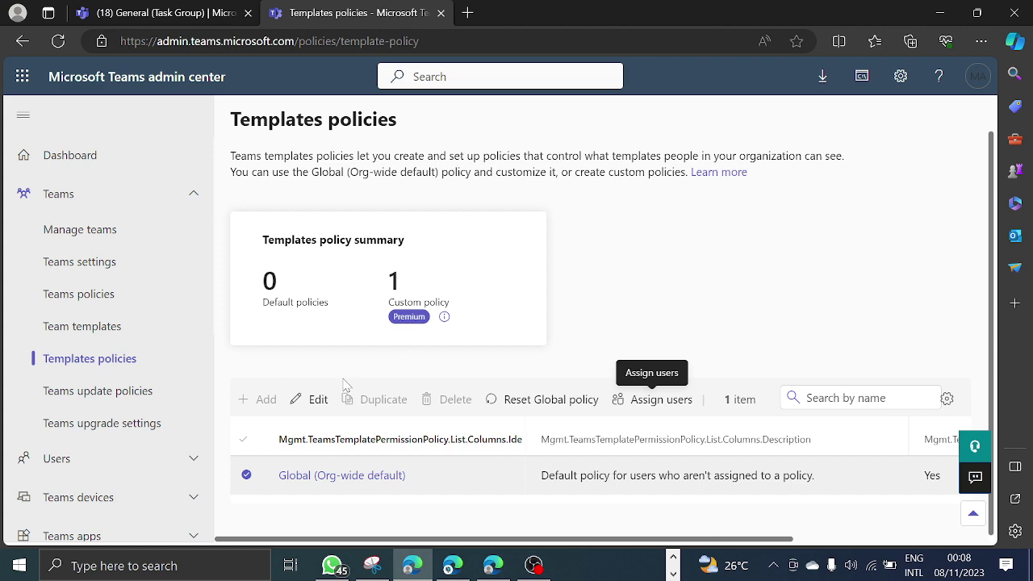
left_click(328, 476)
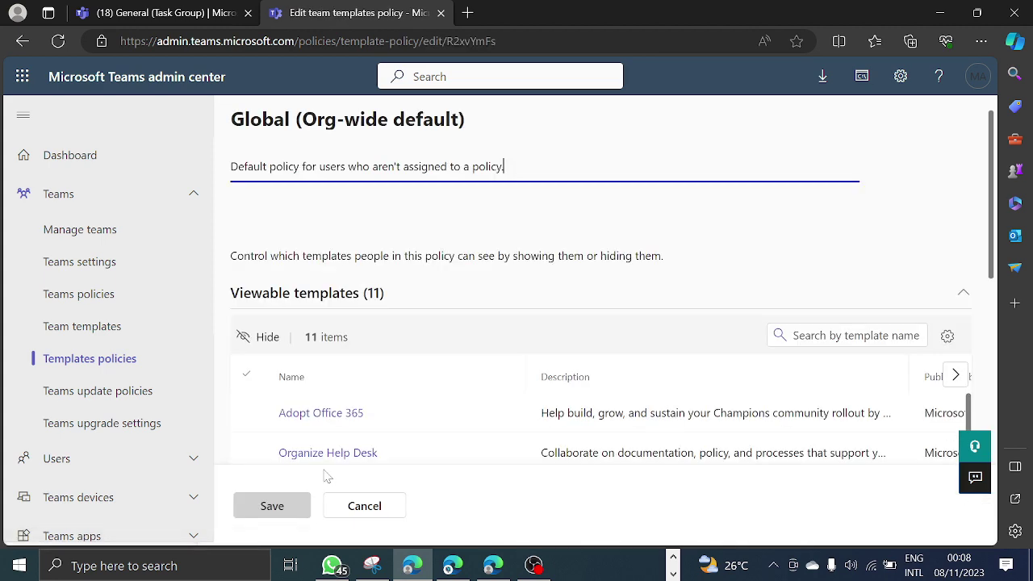
scroll(457, 346, "down", 10)
scroll(460, 349, "up", 2)
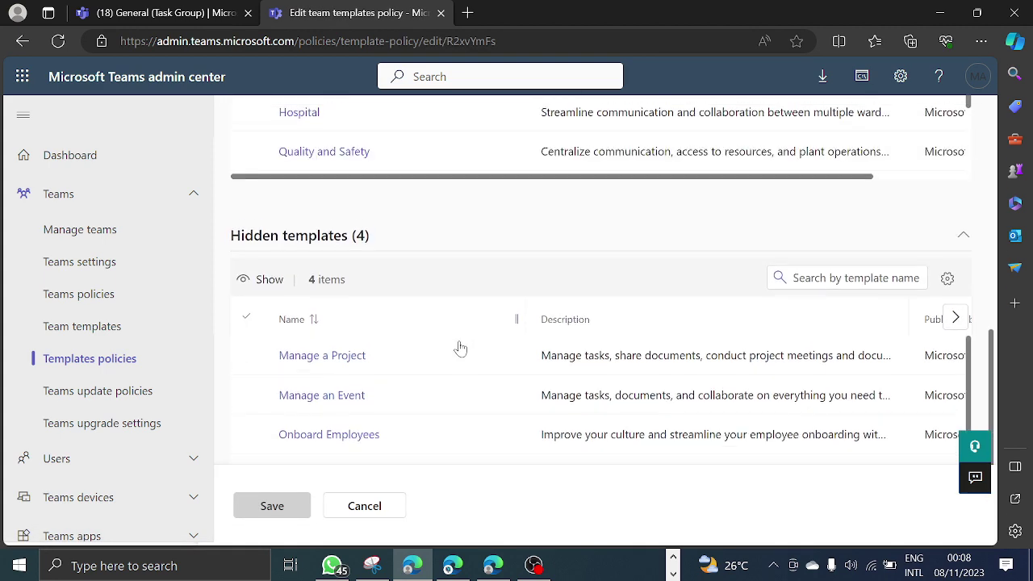
scroll(460, 349, "down", 2)
scroll(380, 332, "up", 3)
scroll(376, 328, "down", 3)
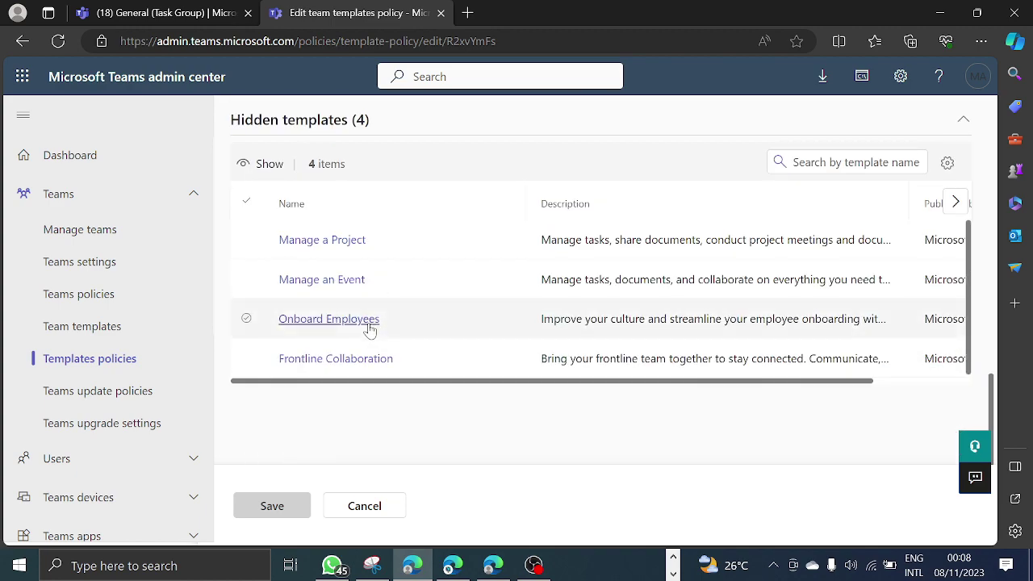
scroll(369, 330, "up", 3)
scroll(369, 331, "up", 8)
scroll(330, 358, "down", 10)
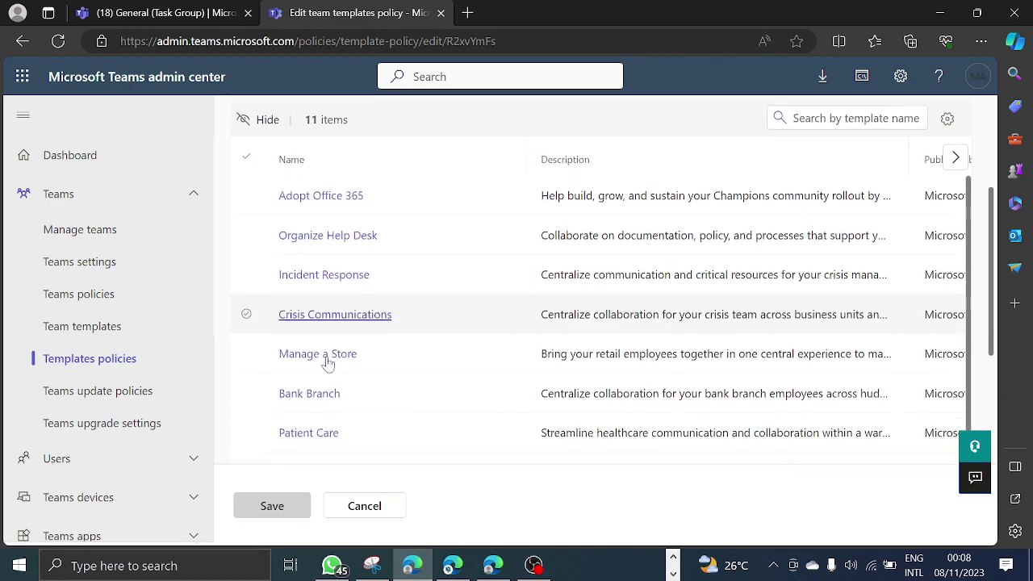
scroll(327, 359, "down", 2)
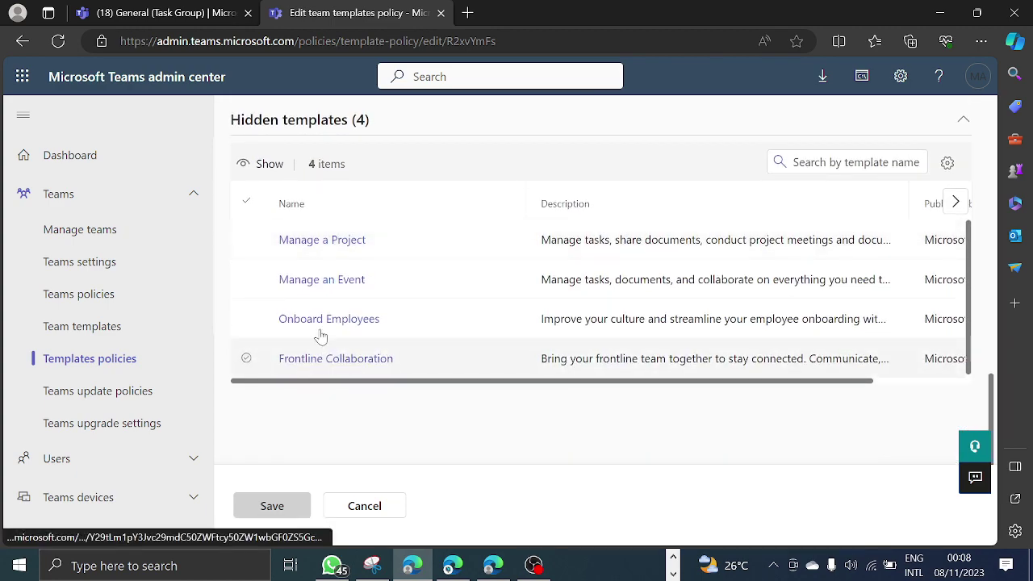
Make the hidden Onboard Employees template viewable again in the Global policy.
left_click(246, 319)
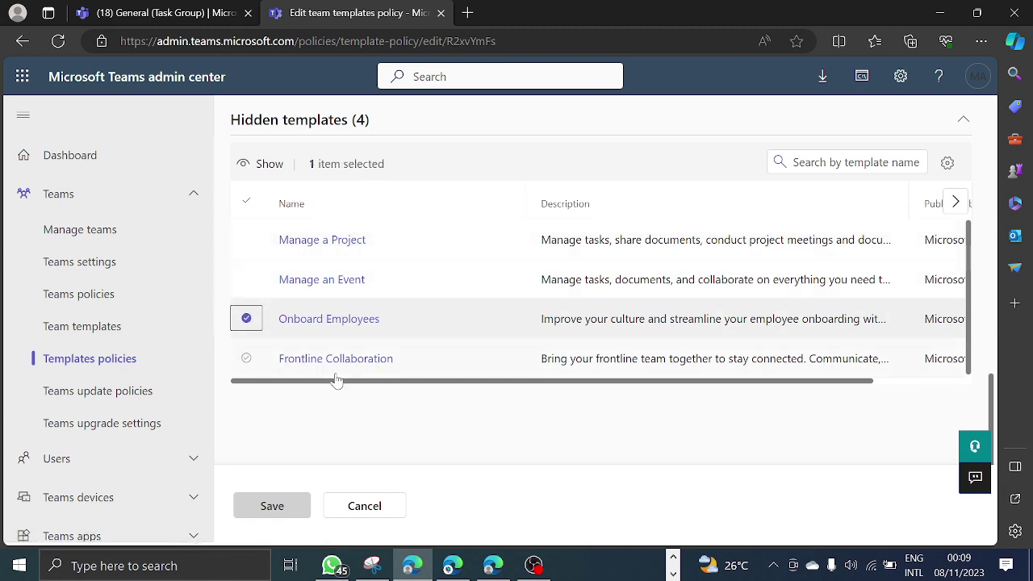
scroll(383, 320, "up", 1)
scroll(383, 320, "up", 3)
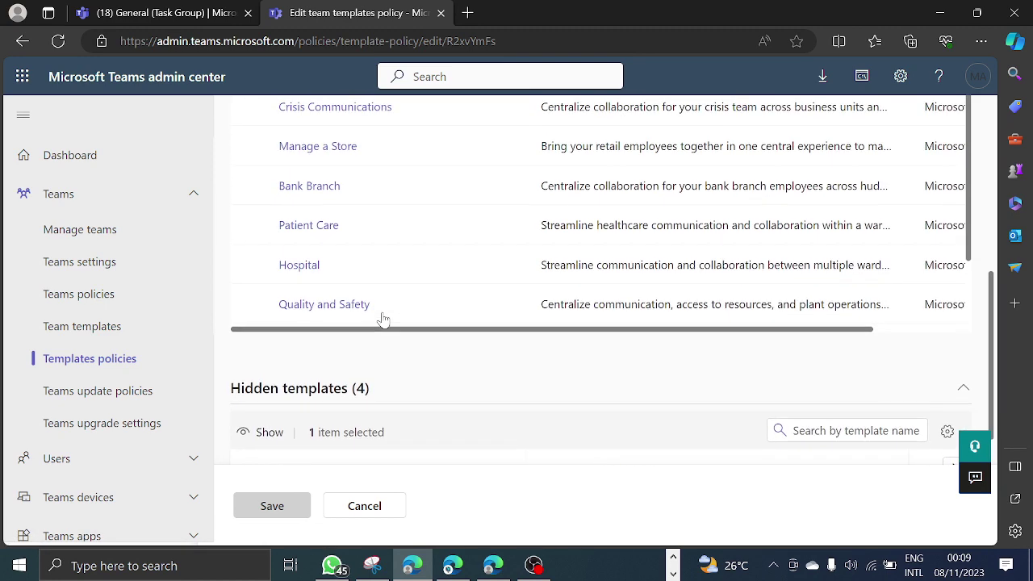
scroll(383, 314, "down", 1)
scroll(564, 371, "down", 4)
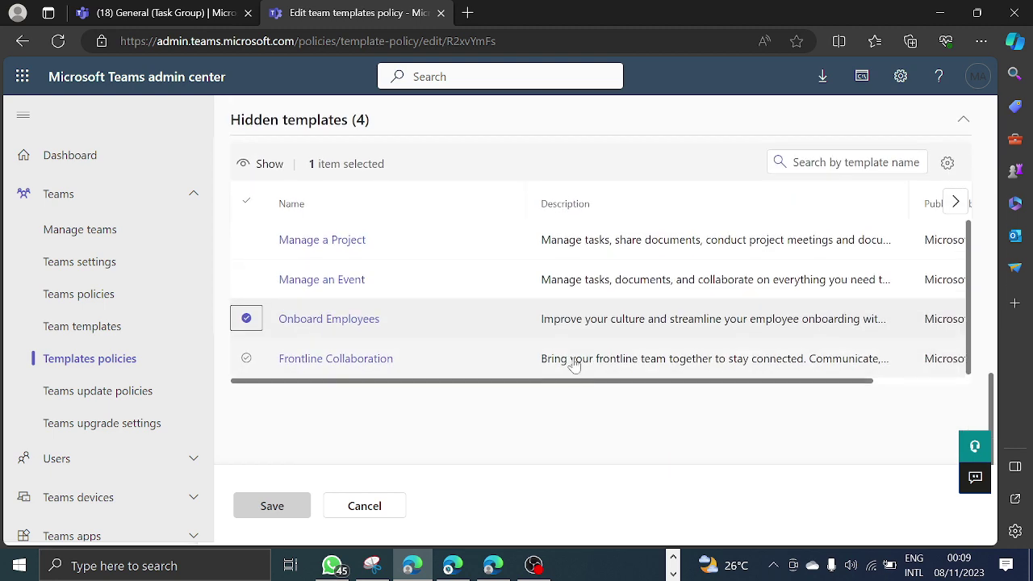
left_click(253, 164)
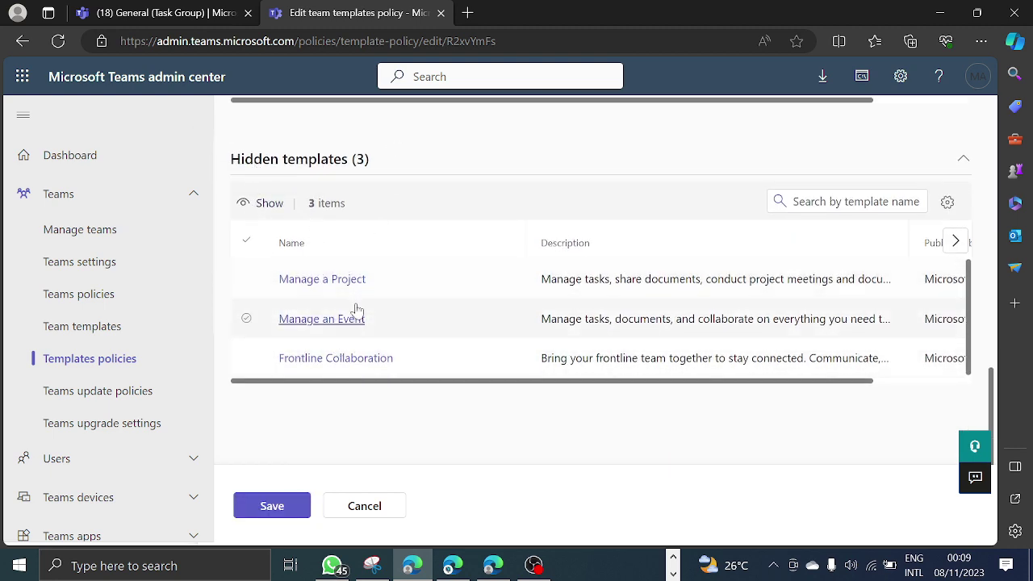
scroll(346, 253, "up", 4)
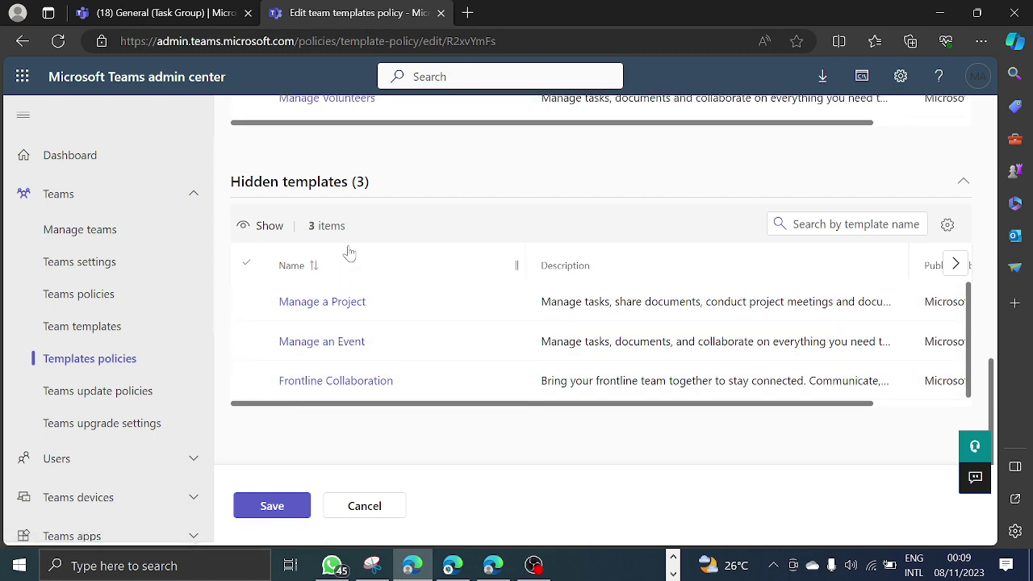
scroll(348, 253, "up", 5)
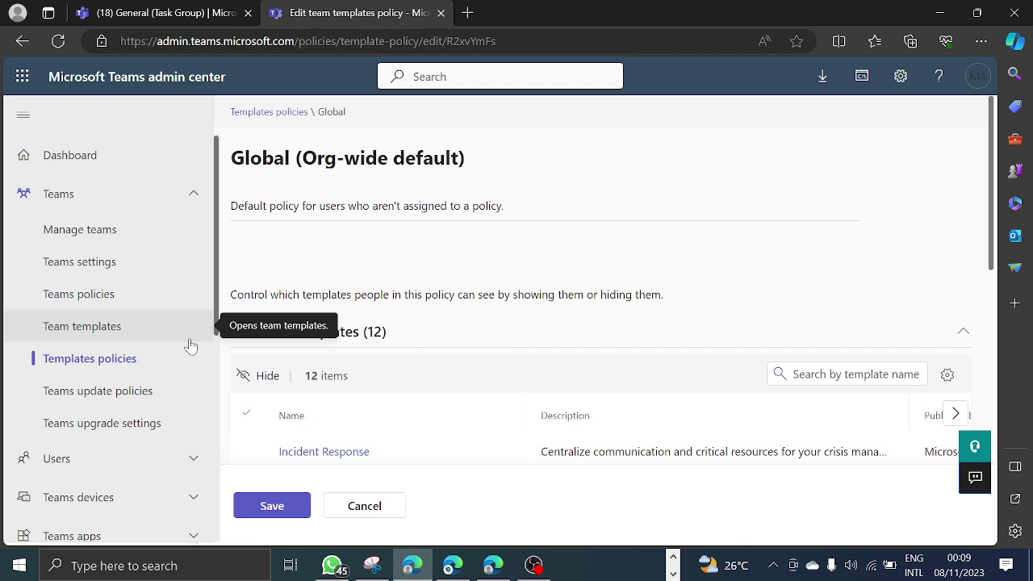
Try leaving for Teams update policies, keep the edits instead of discarding them, and save and confirm the Global policy.
scroll(120, 332, "down", 2)
scroll(120, 325, "up", 1)
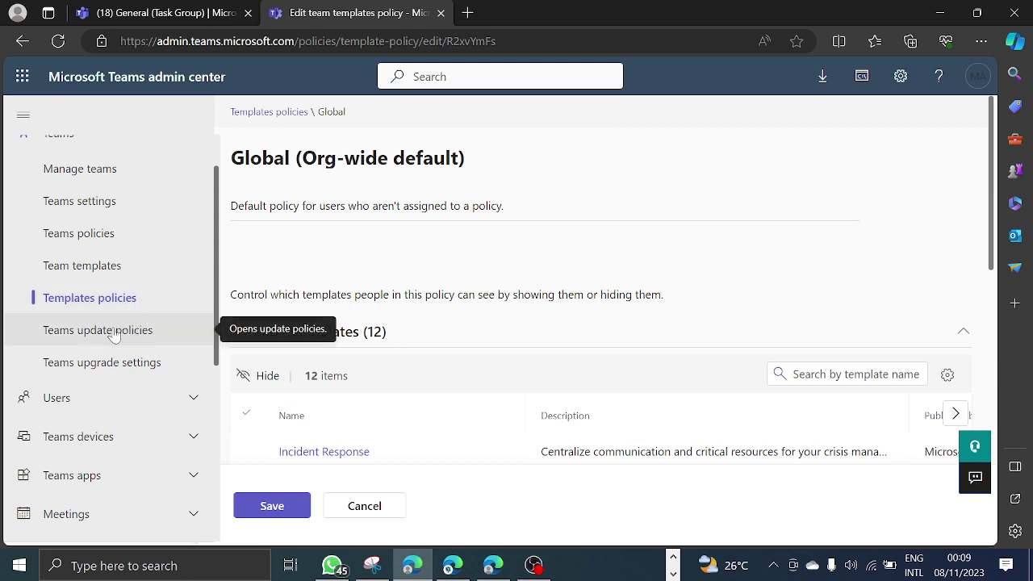
left_click(102, 337)
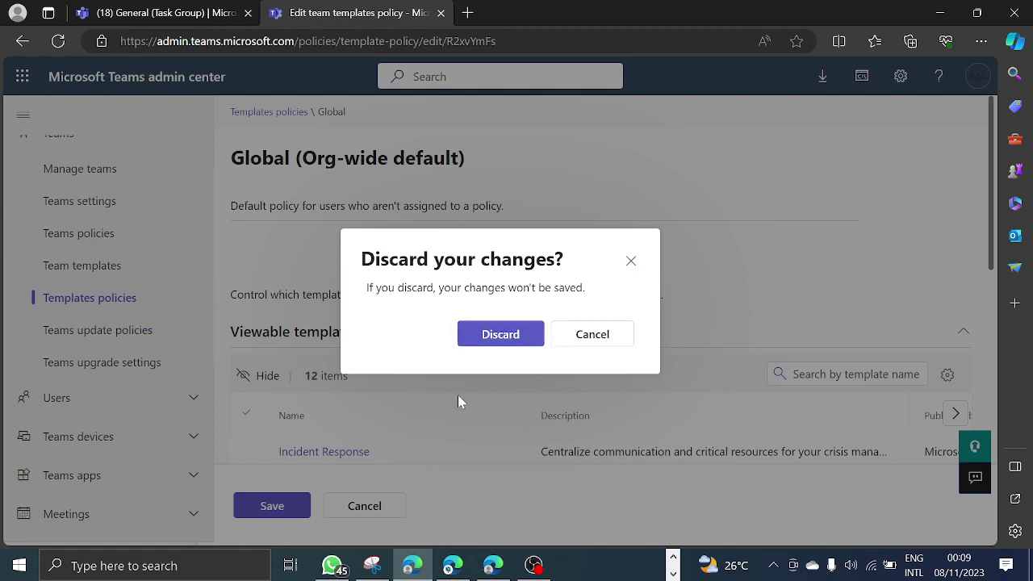
left_click(600, 345)
left_click(278, 505)
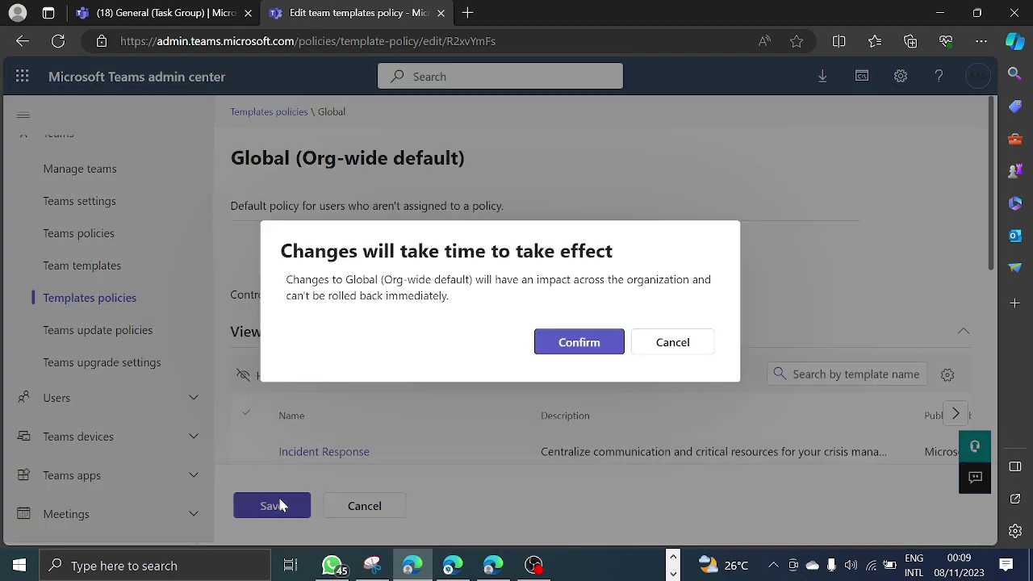
left_click(578, 343)
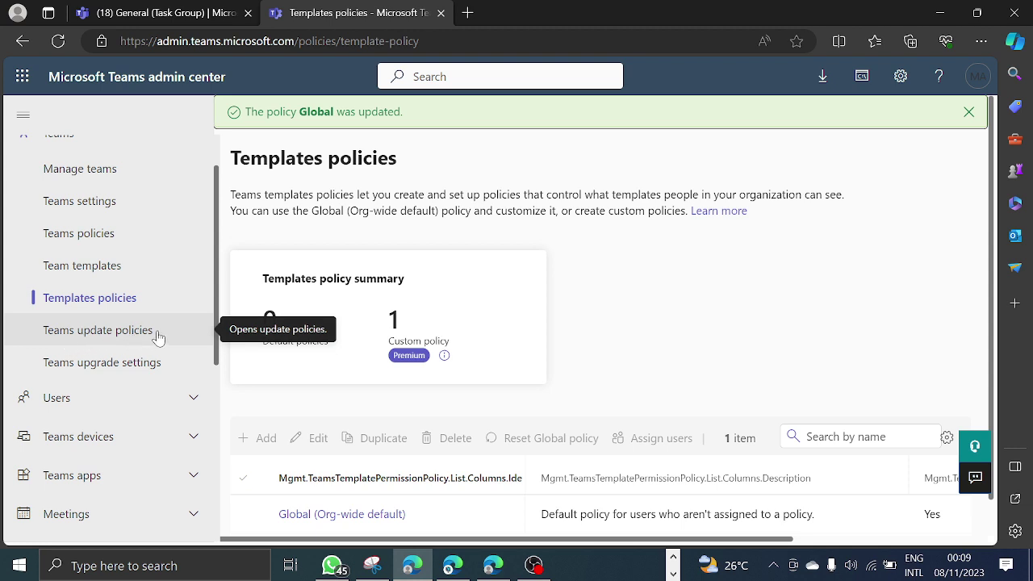
Go to Teams update policies and open the Global (Org-wide default) update policy.
left_click(89, 338)
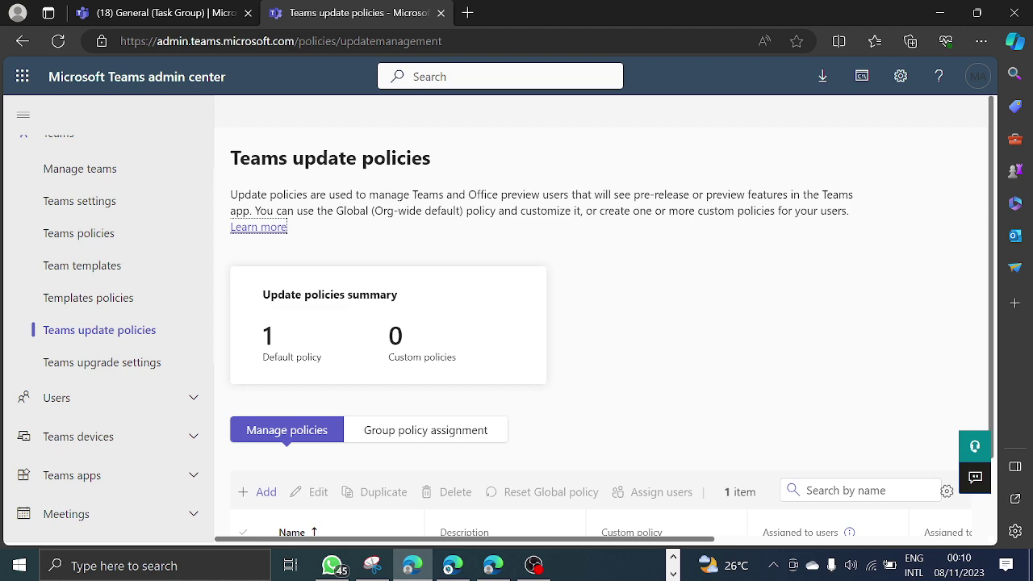
scroll(597, 222, "down", 1)
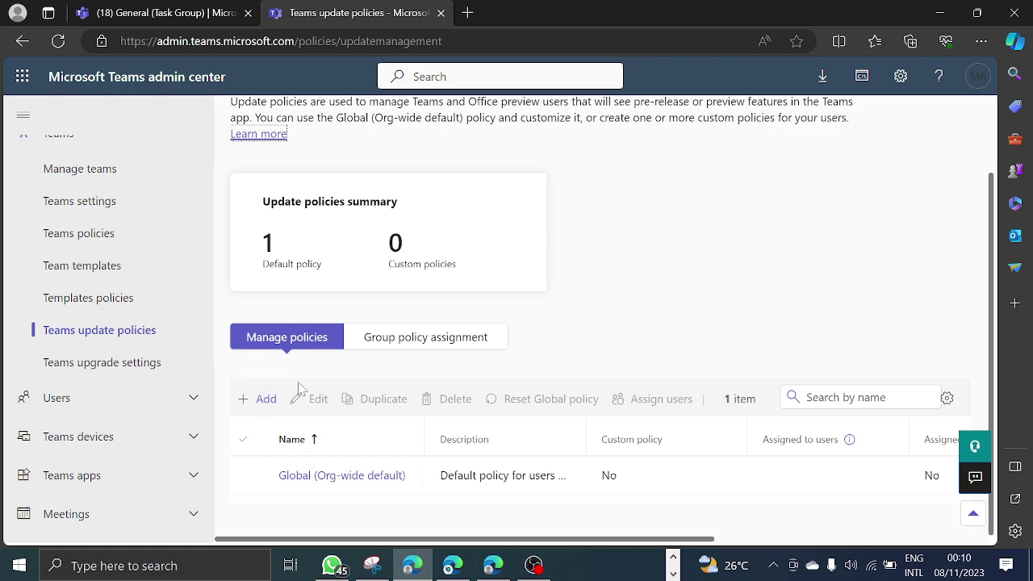
scroll(295, 392, "up", 1)
scroll(331, 367, "down", 1)
left_click(343, 477)
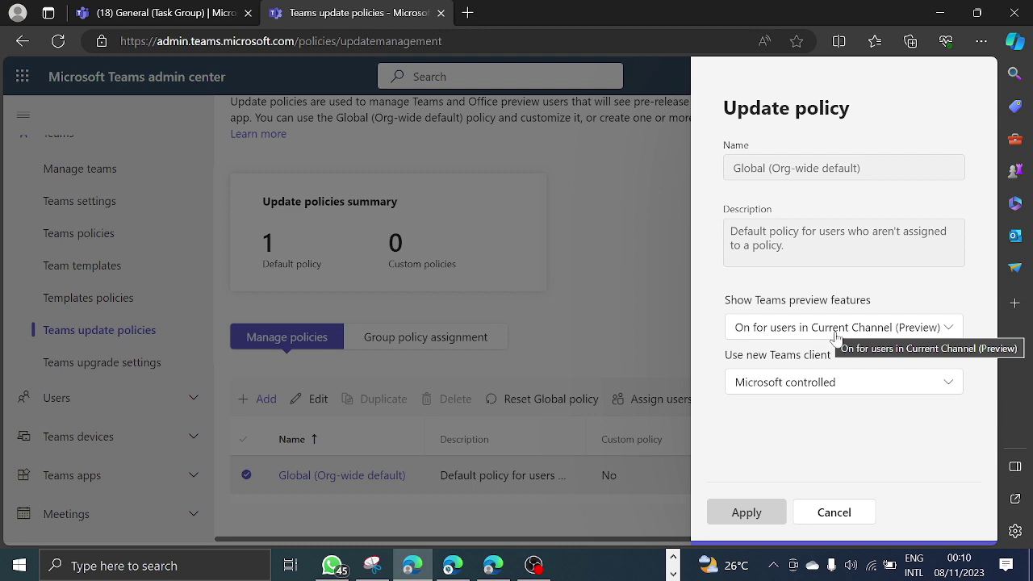
Review the available options for showing Teams preview features and using the new Teams client in the Global update policy.
left_click(949, 331)
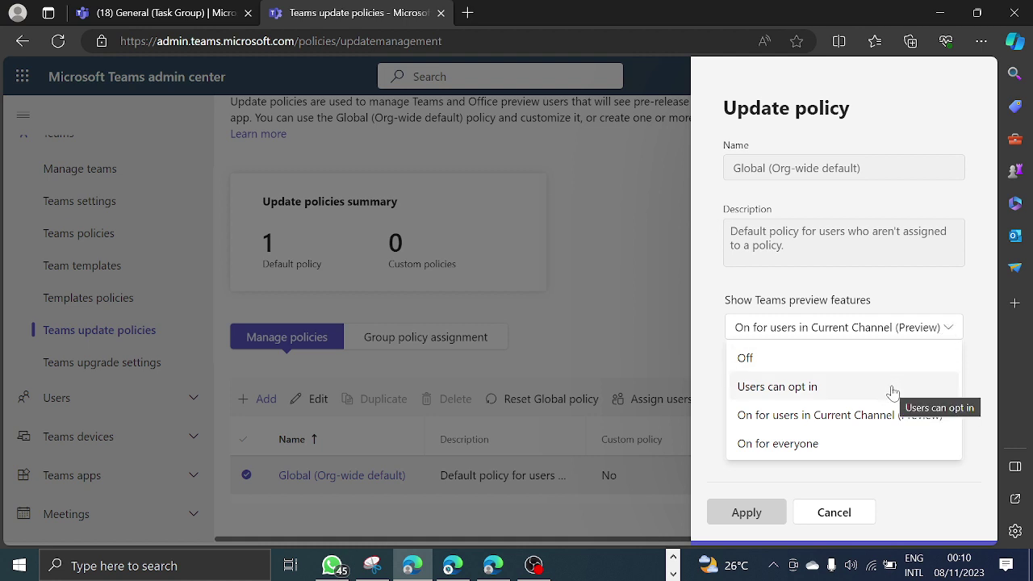
left_click(914, 289)
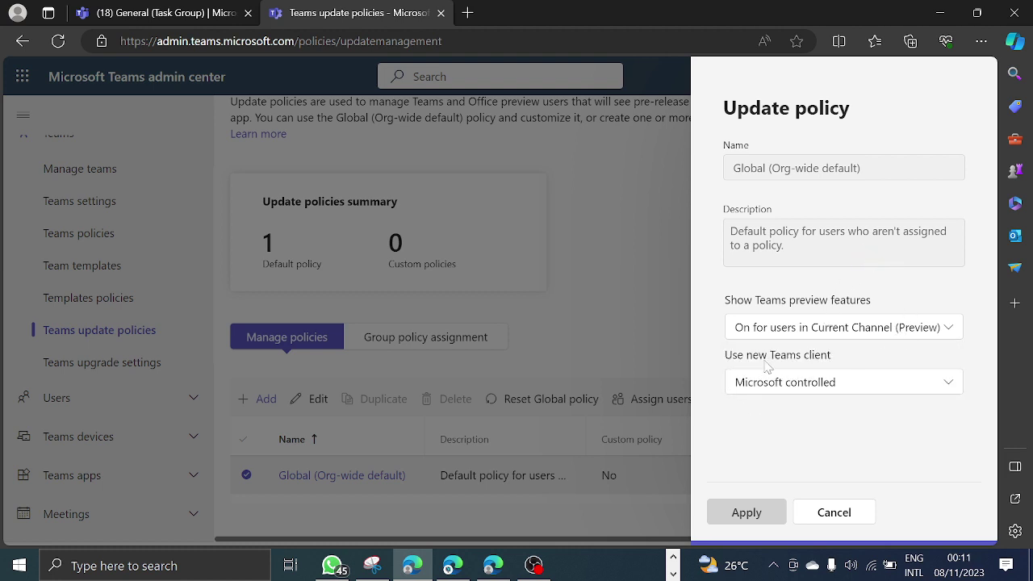
left_click(936, 384)
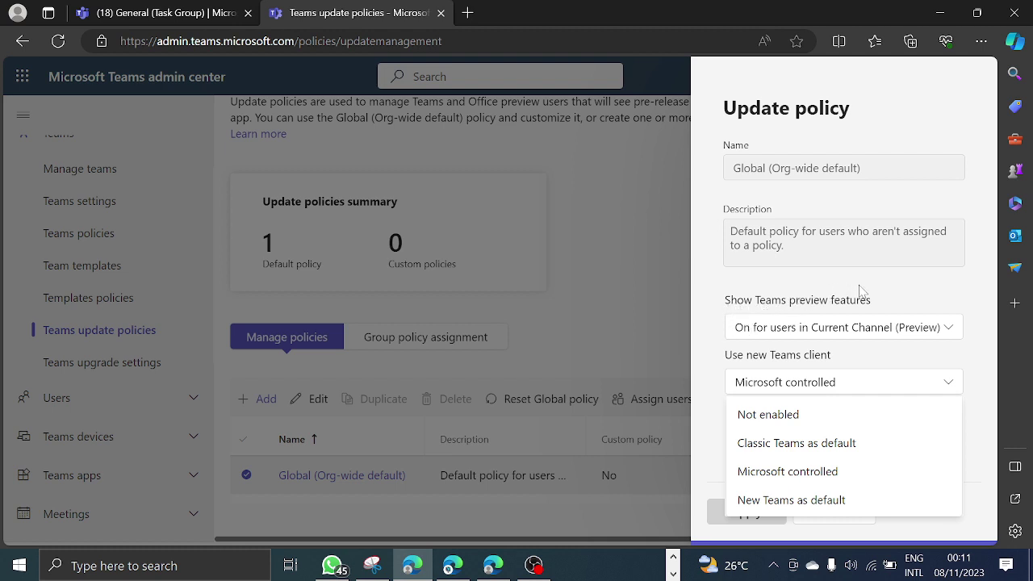
left_click(910, 283)
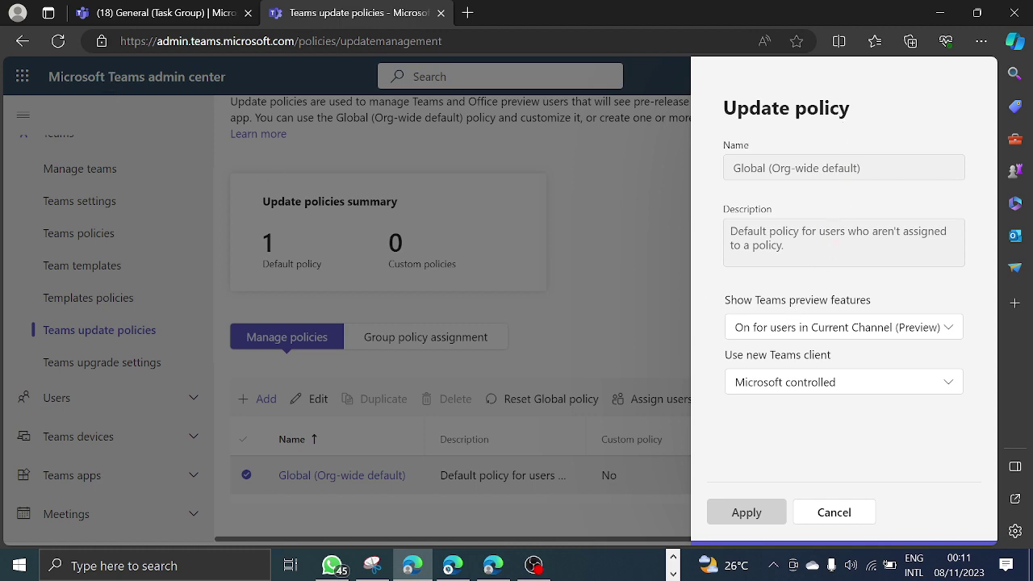
Switch to Teams, close the team creation dialog, and bring up the prompt for switching to the new Teams, then cancel it.
left_click(146, 14)
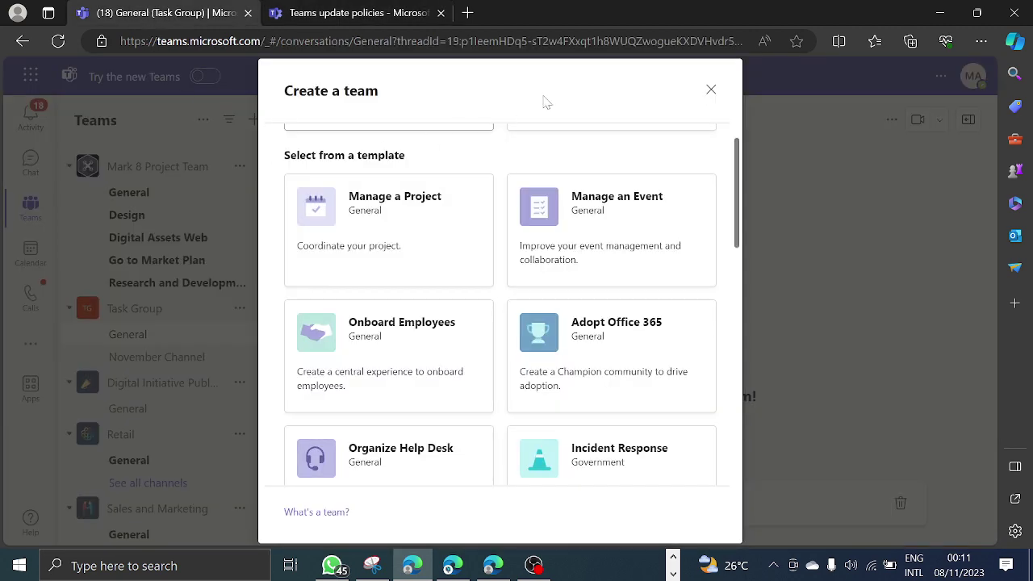
left_click(710, 90)
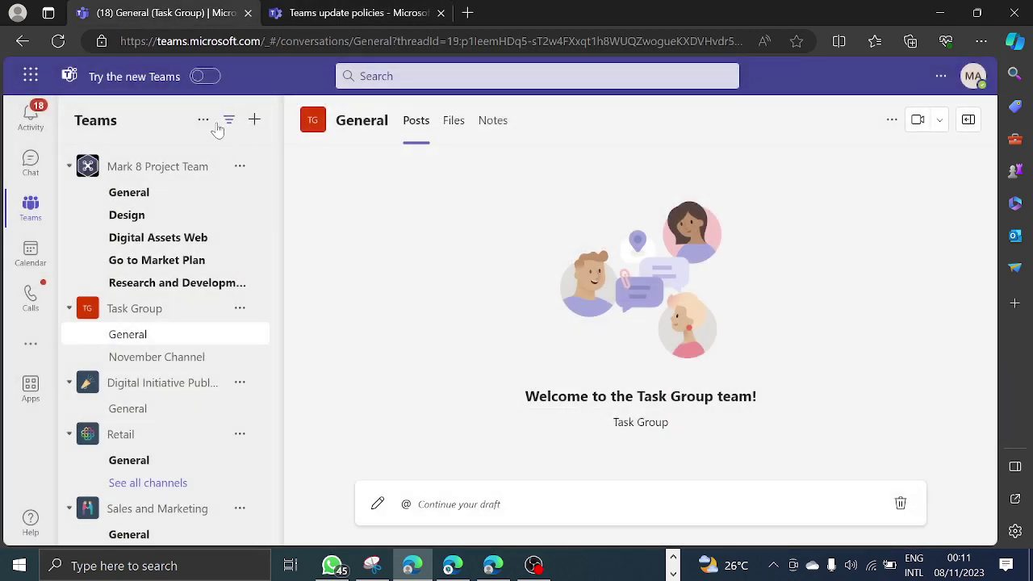
mouse_move(198, 80)
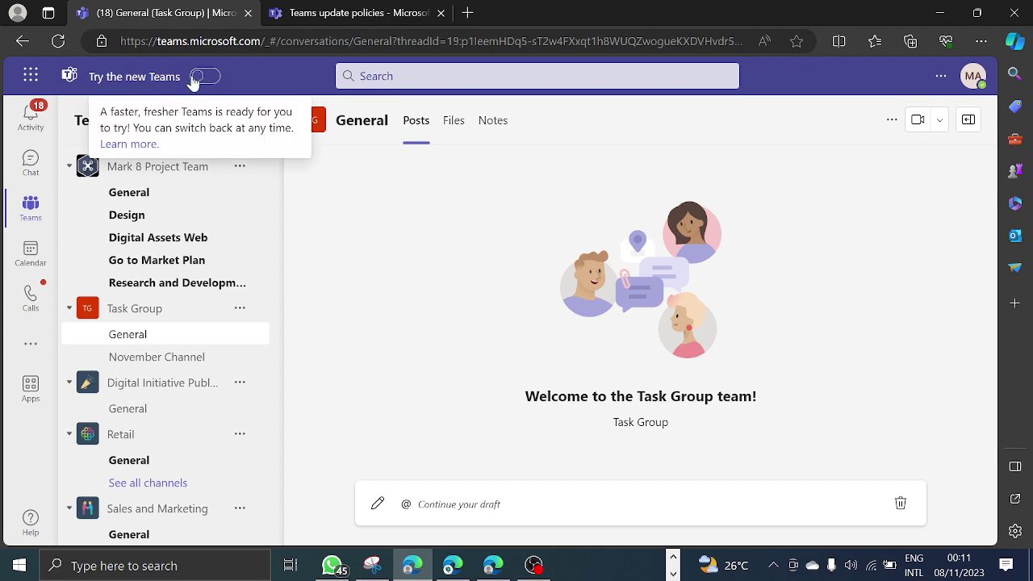
left_click(210, 76)
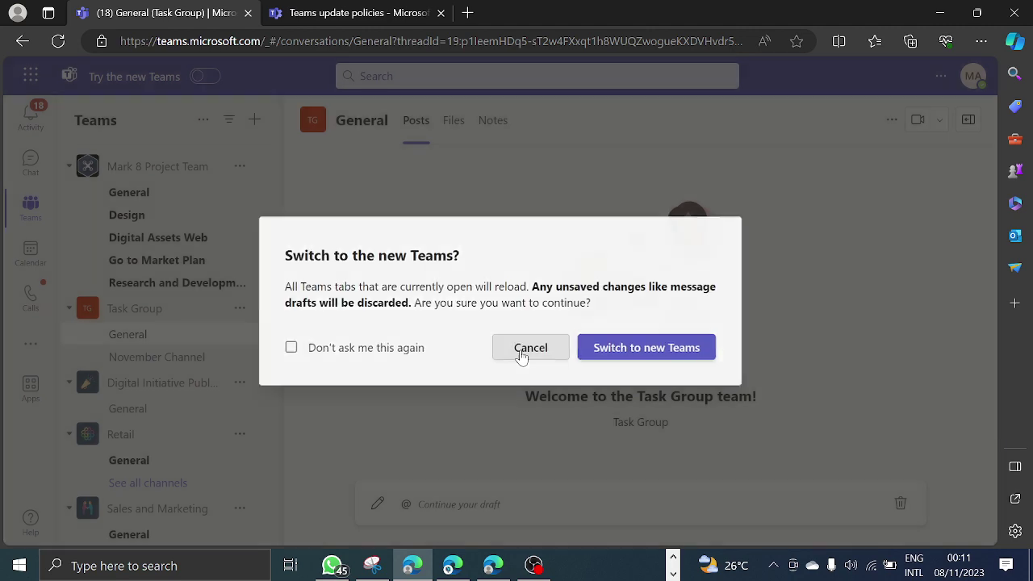
left_click(521, 352)
Return to the Teams admin center, review the new Teams client options once more, and close the Global update policy without changes.
left_click(330, 14)
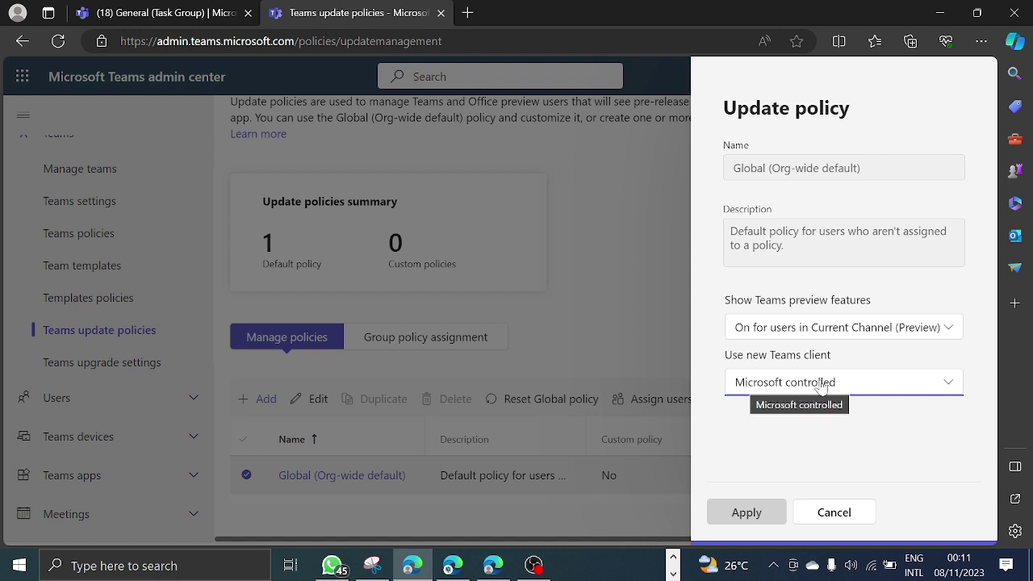
left_click(948, 381)
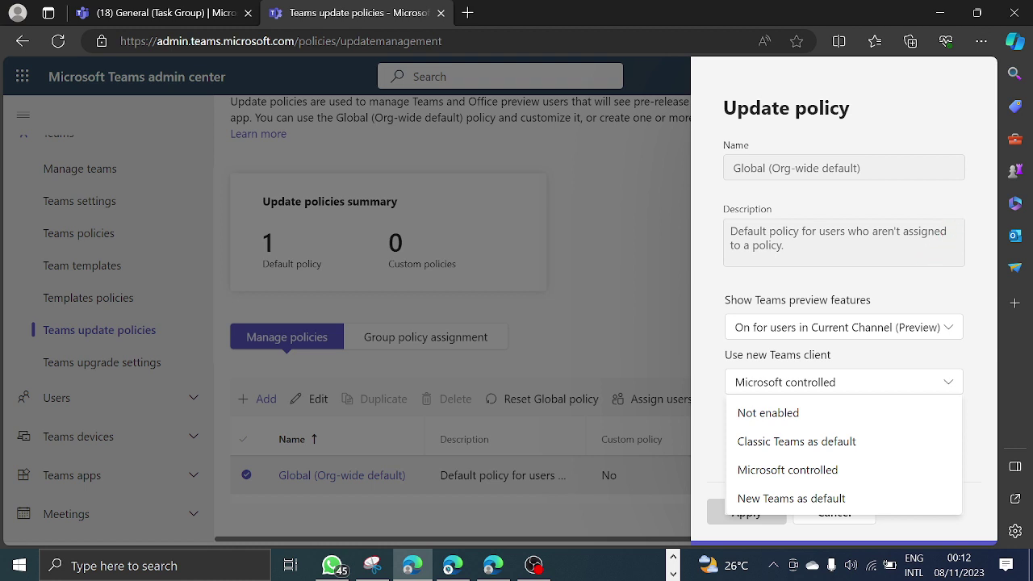
key("alt+Tab")
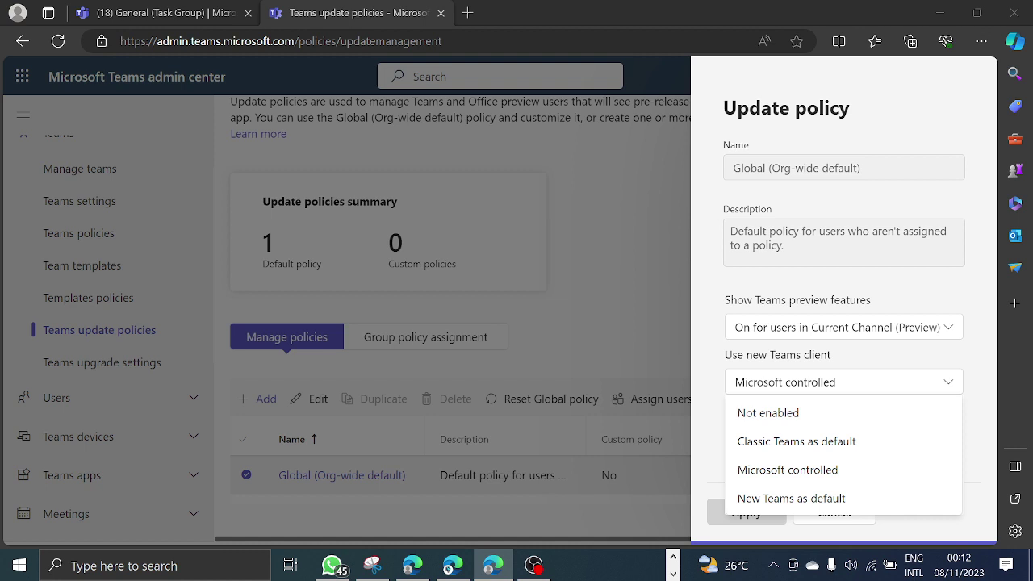
left_click(979, 367)
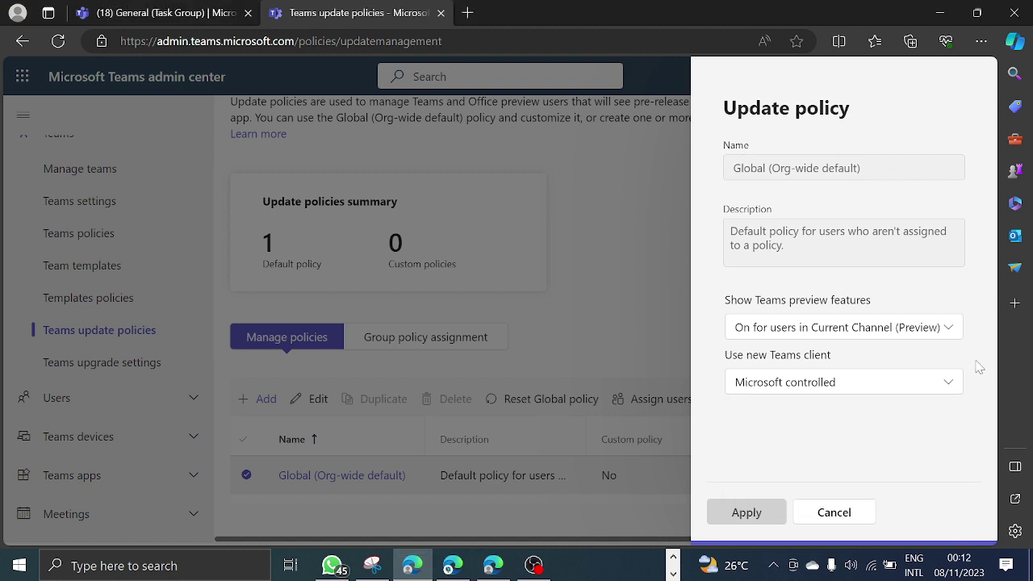
left_click(825, 514)
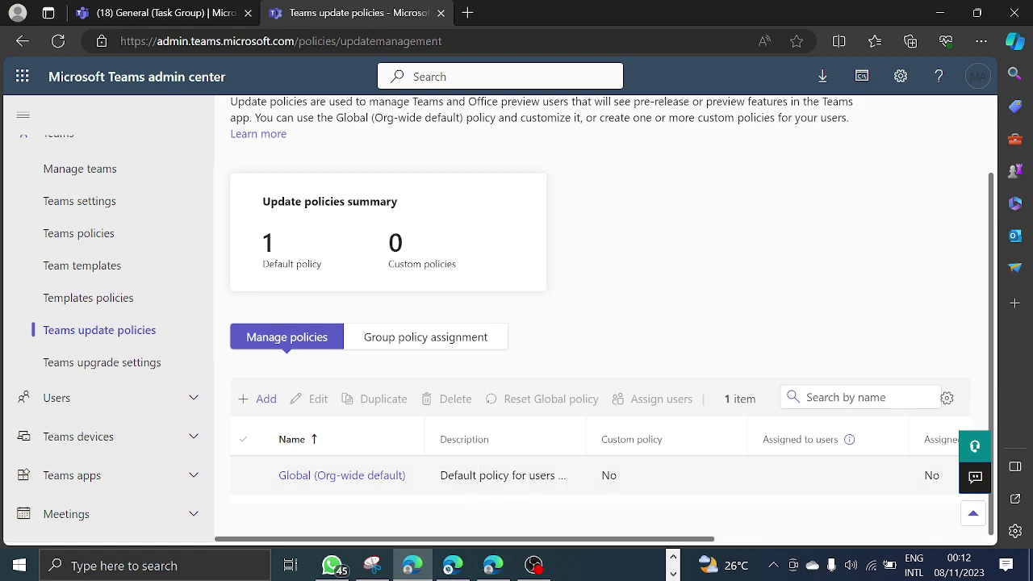
View and cancel the new Teams switch prompt in the second user's Teams window, and recheck the Global update policy in the admin center.
left_click_drag(1032, 171, 732, 25)
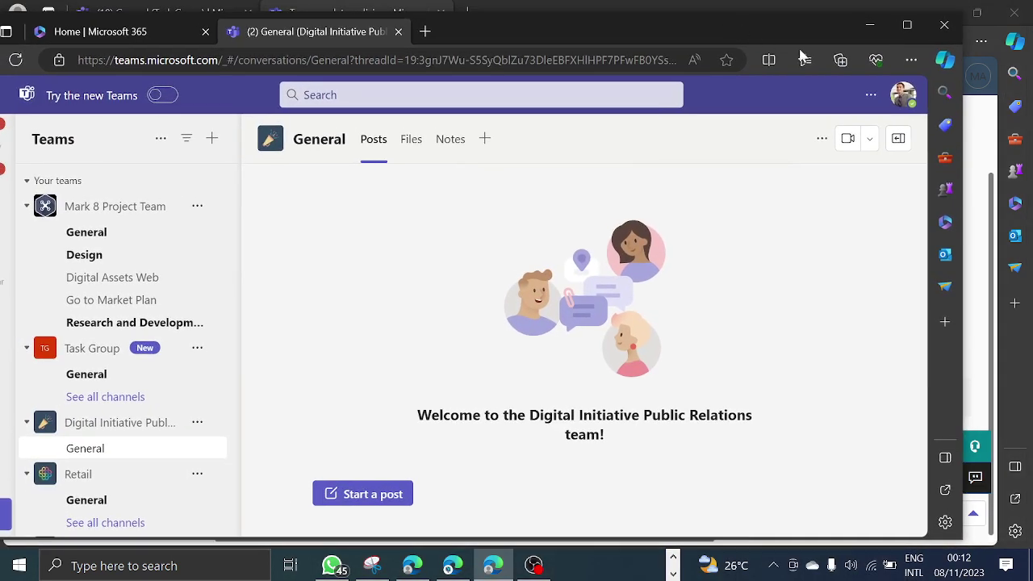
left_click(908, 27)
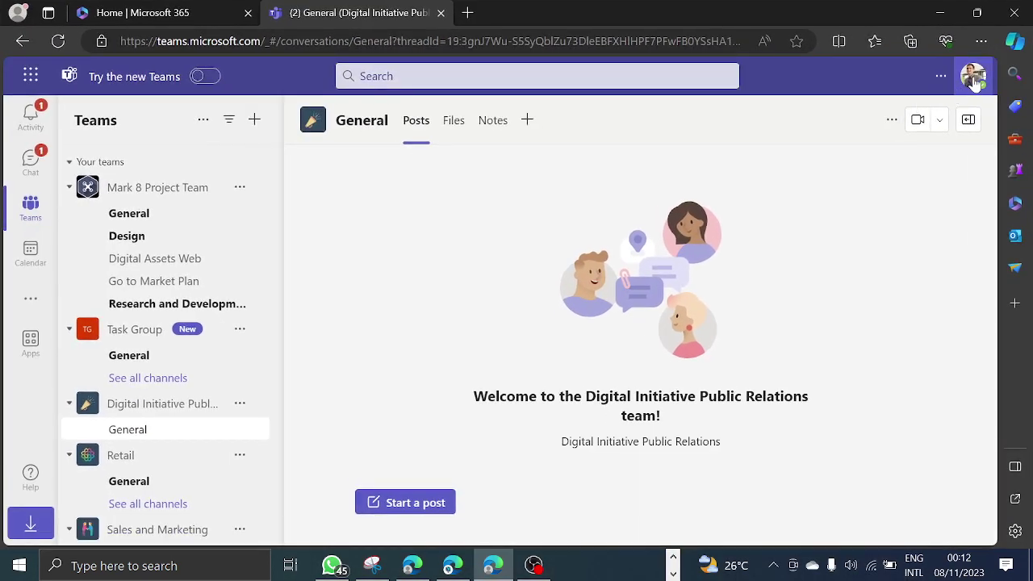
left_click(206, 77)
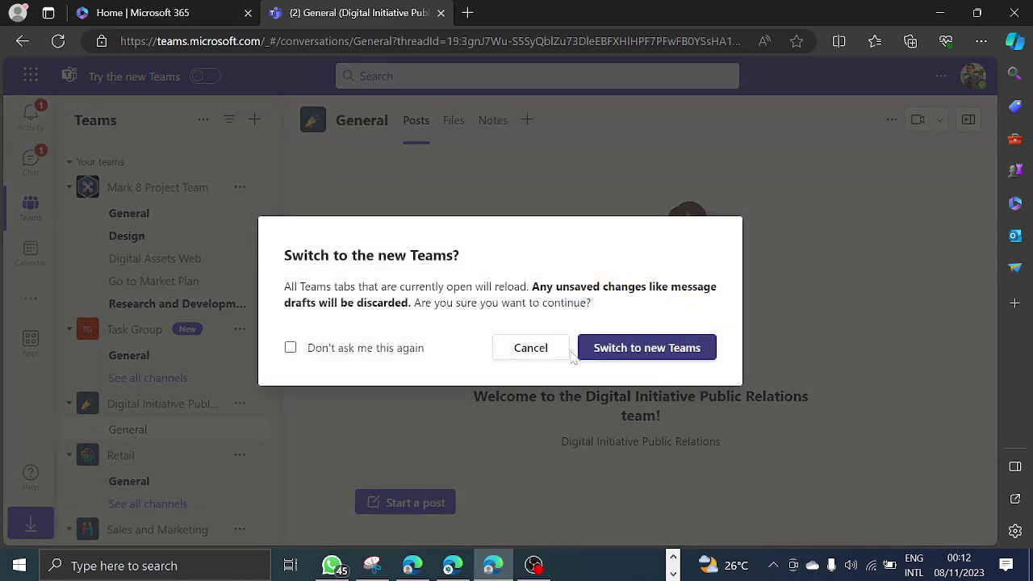
left_click(531, 348)
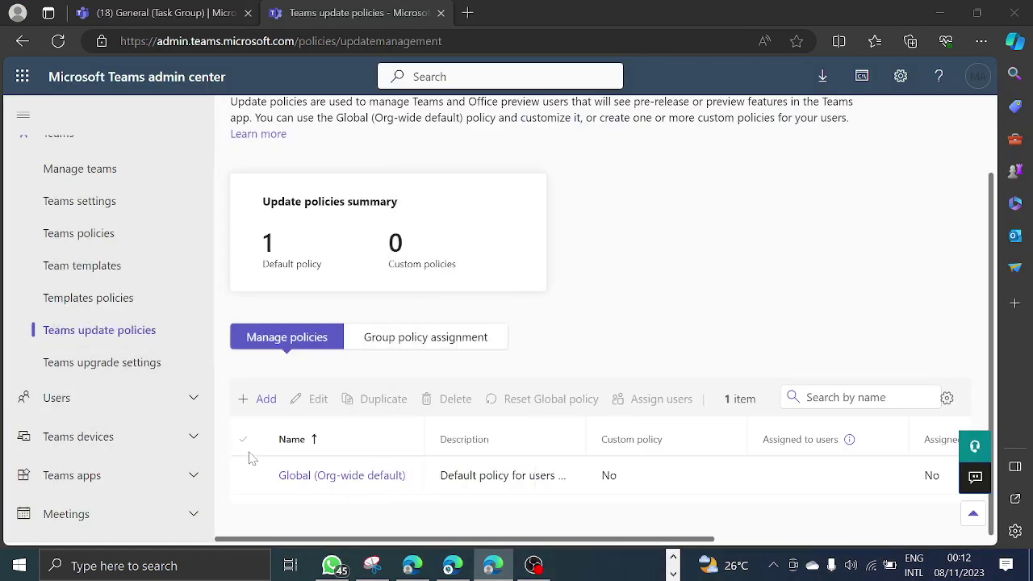
left_click(347, 477)
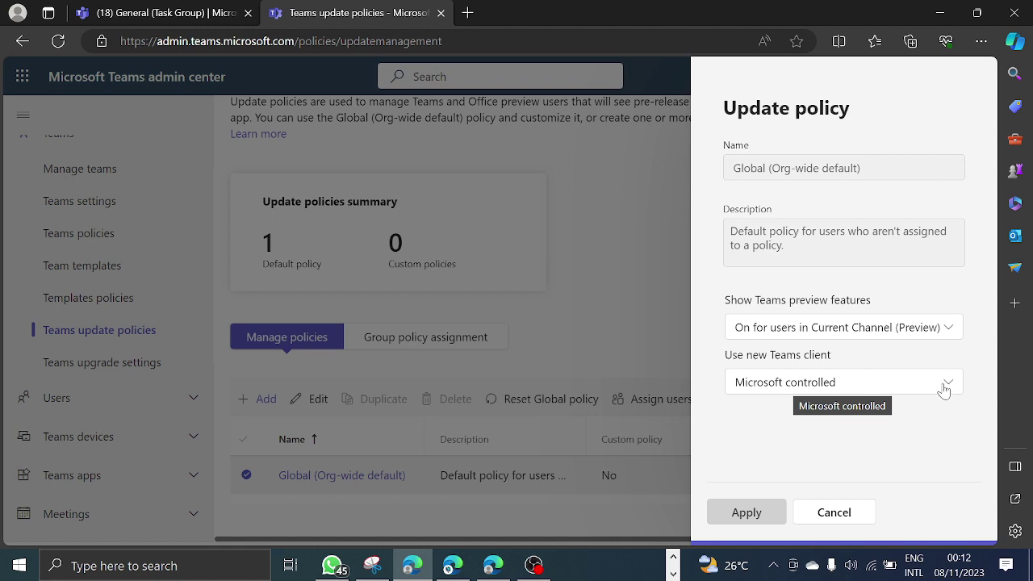
left_click(857, 513)
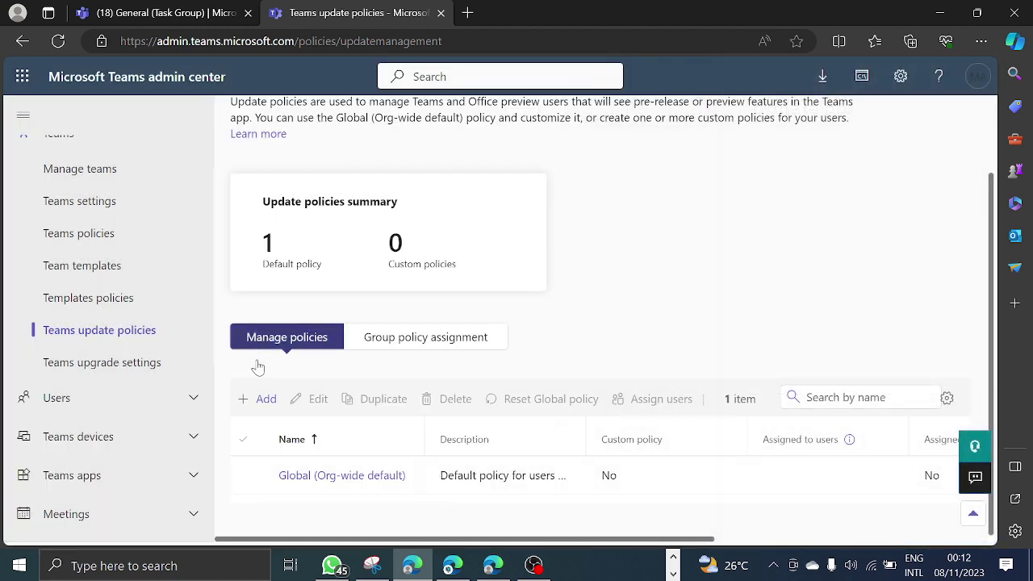
Start a new update policy named with the target user's first name plus "Teams Update", and view its preview feature options.
left_click(260, 398)
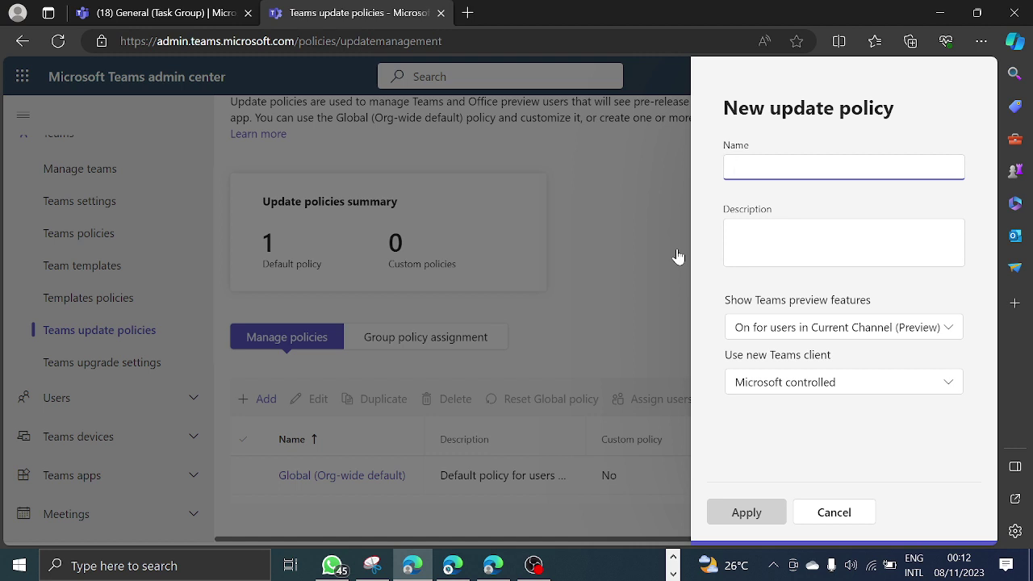
type("Alex Teams Update")
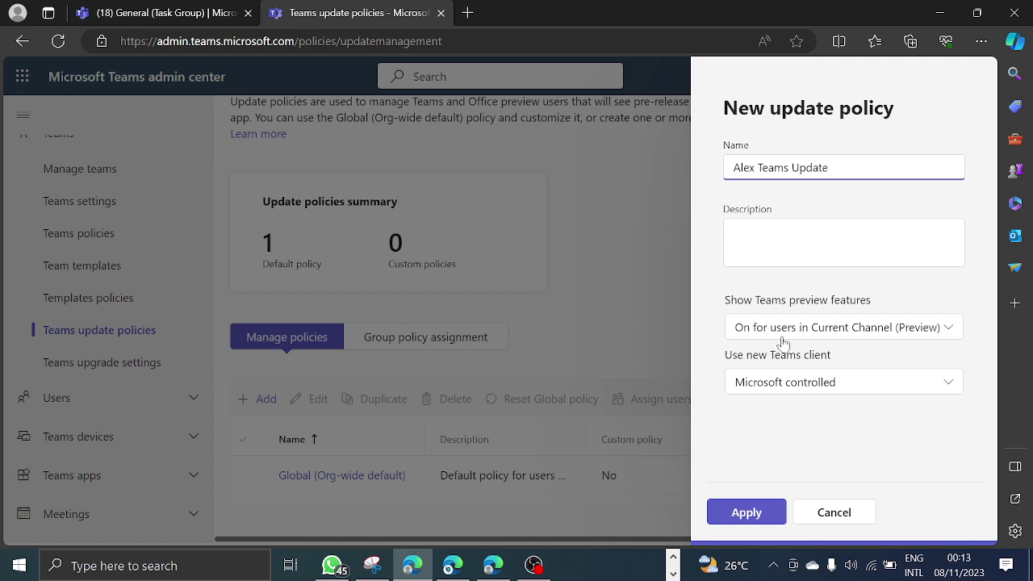
left_click(805, 327)
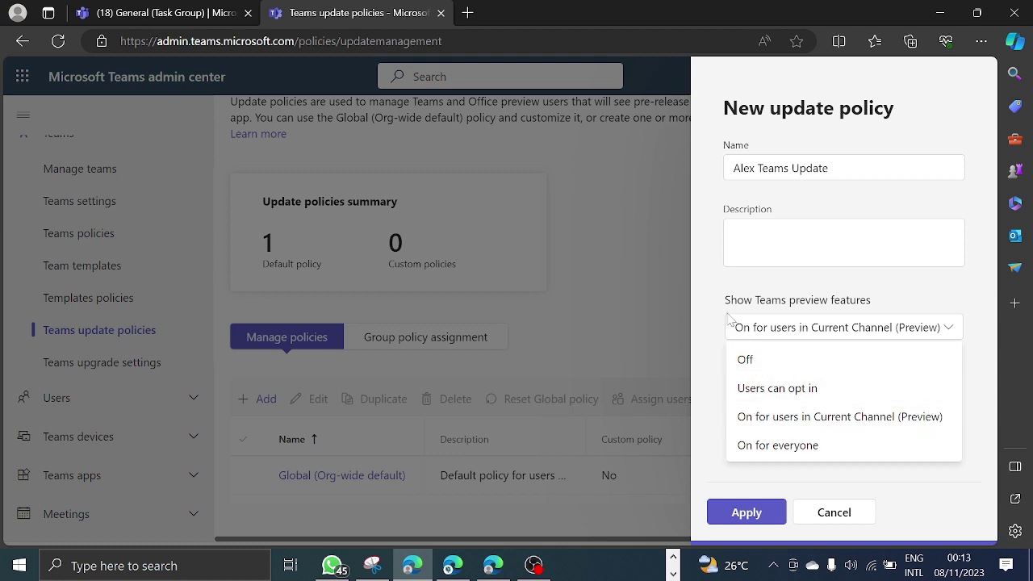
left_click(703, 290)
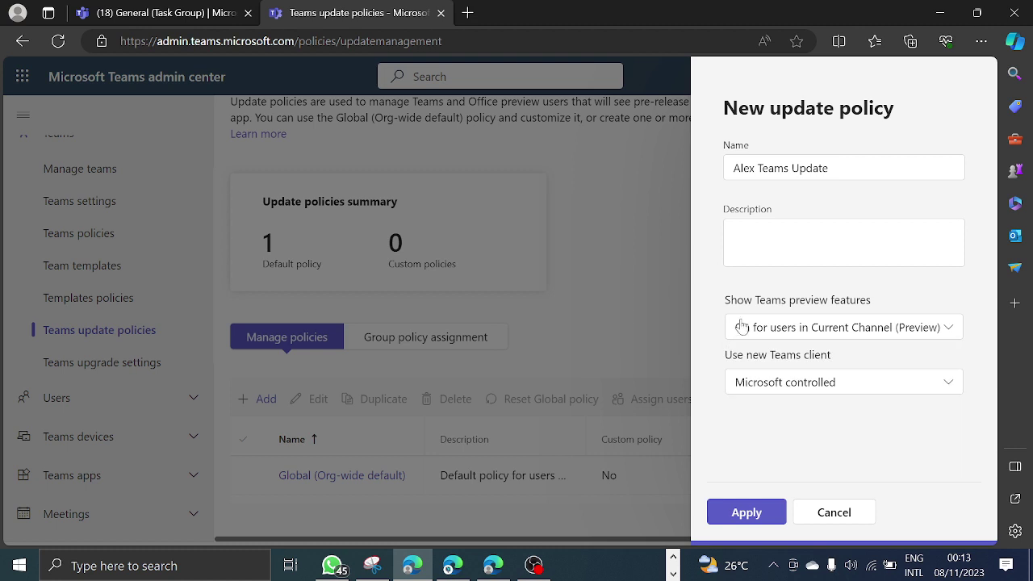
Set Show Teams preview features to Off and Use new Teams client to Not enabled, and apply the new update policy.
left_click(796, 333)
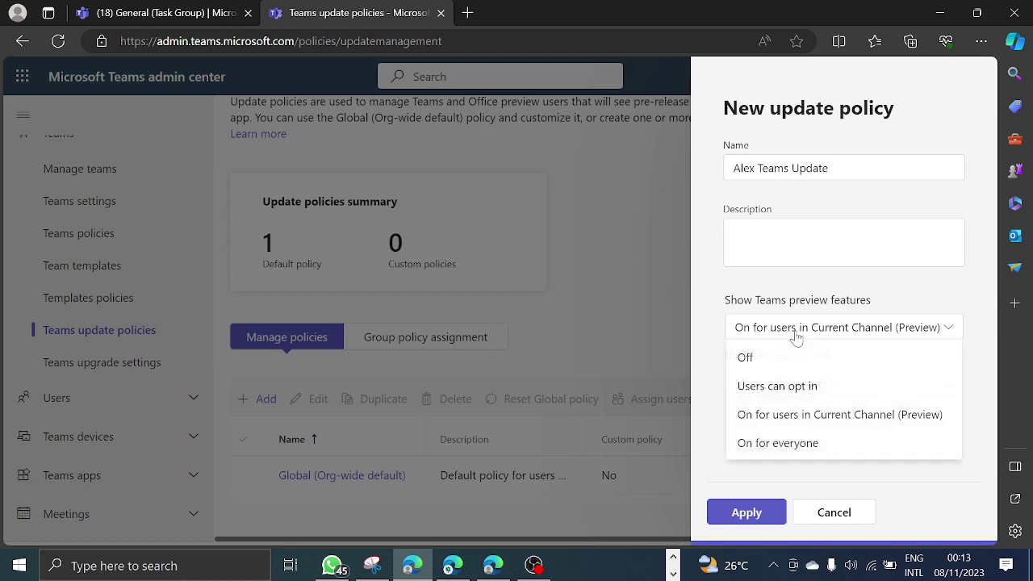
left_click(762, 363)
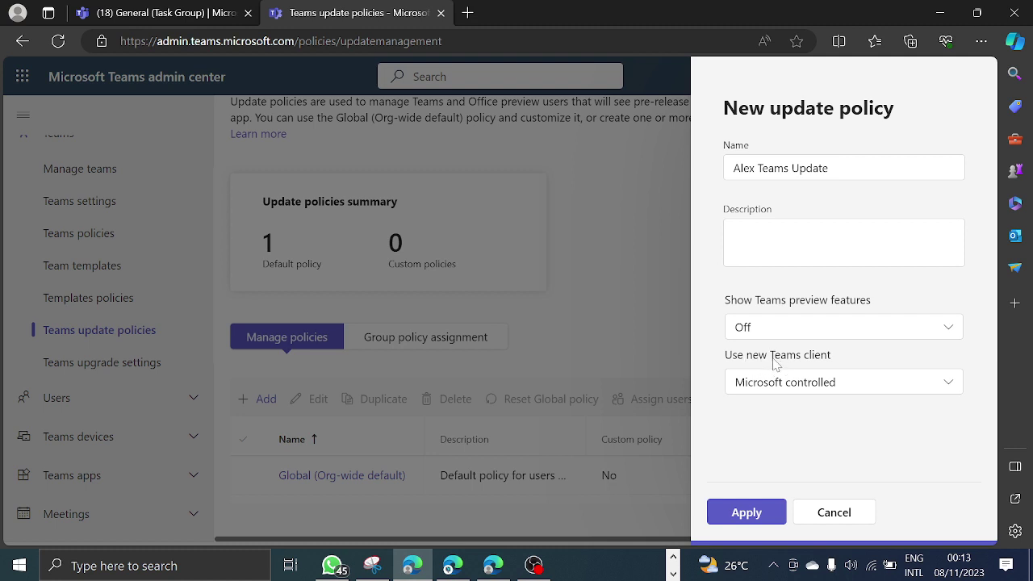
left_click(836, 392)
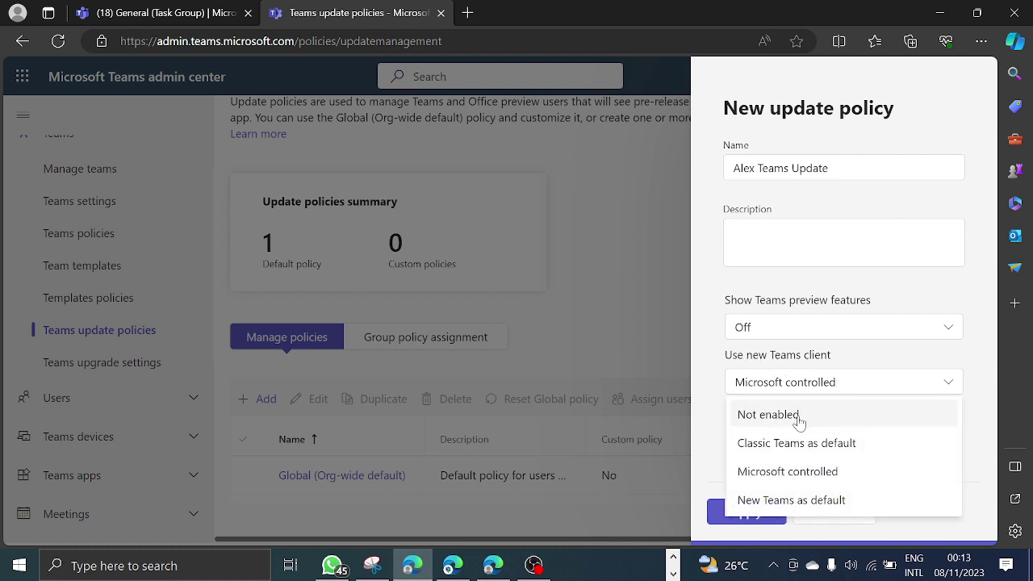
left_click(799, 418)
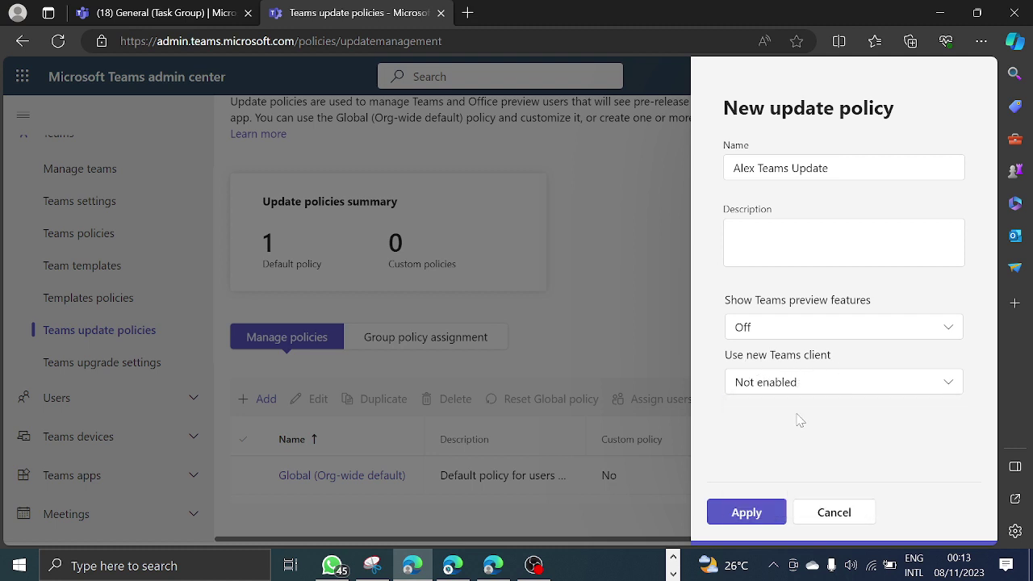
left_click(745, 515)
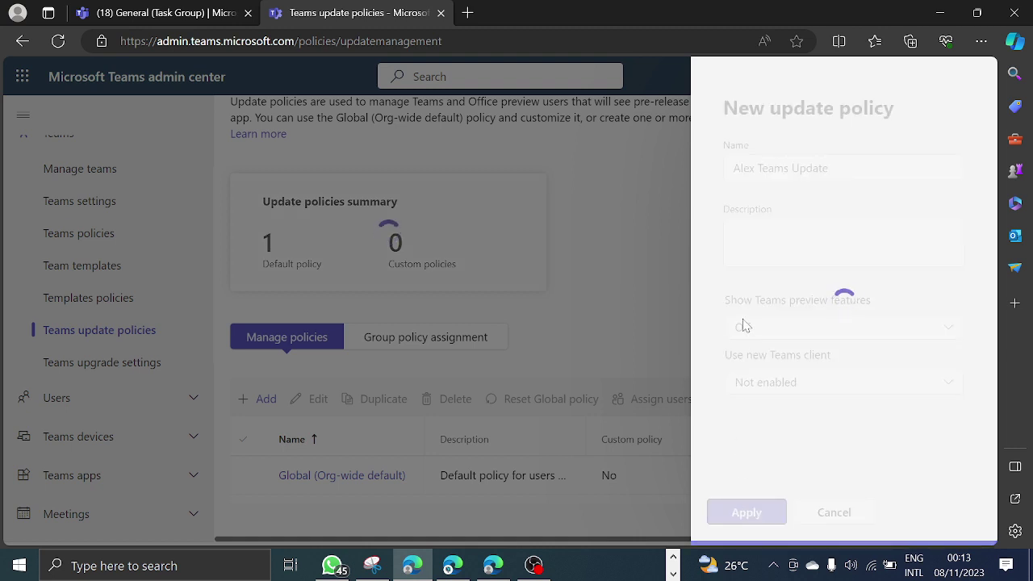
Assign the new custom update policy to the user it is named after, and confirm the assignment.
scroll(372, 352, "down", 1)
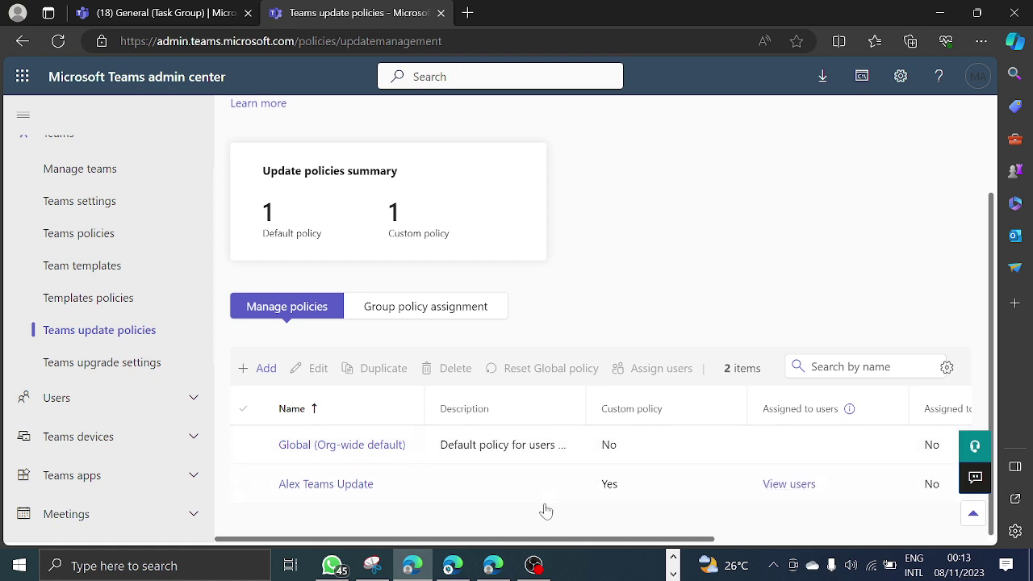
left_click(247, 483)
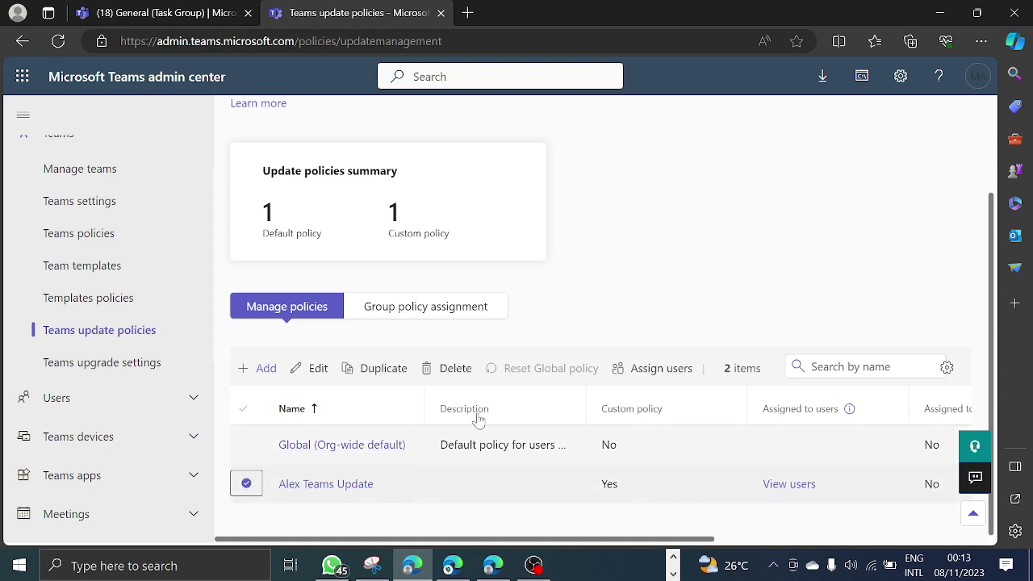
left_click(656, 370)
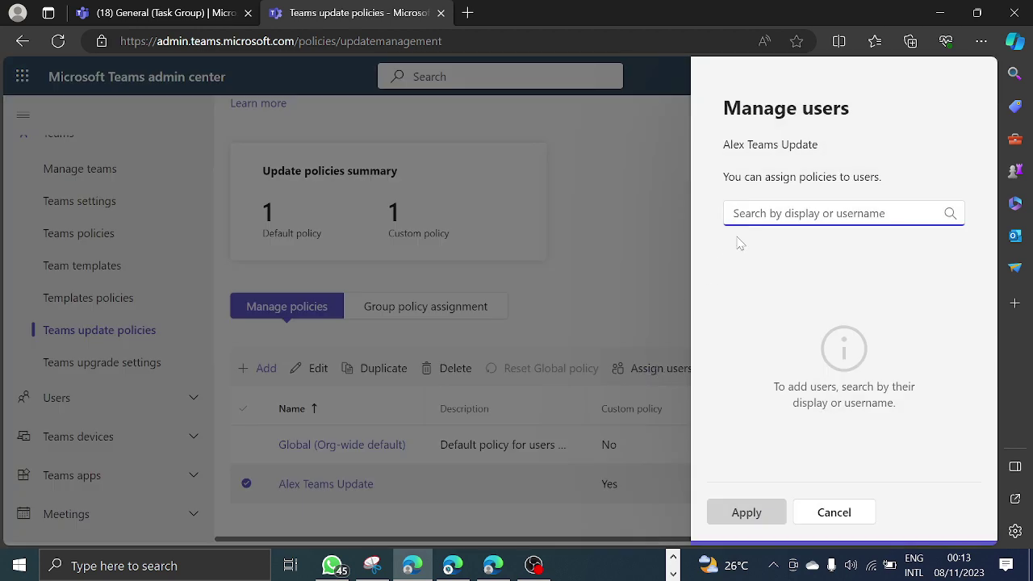
type("alex")
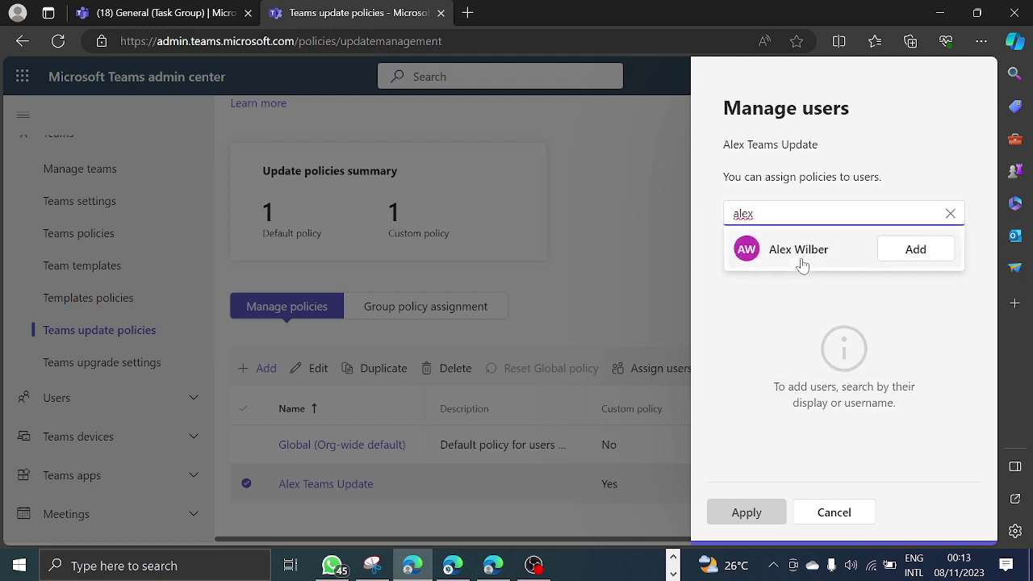
left_click(907, 250)
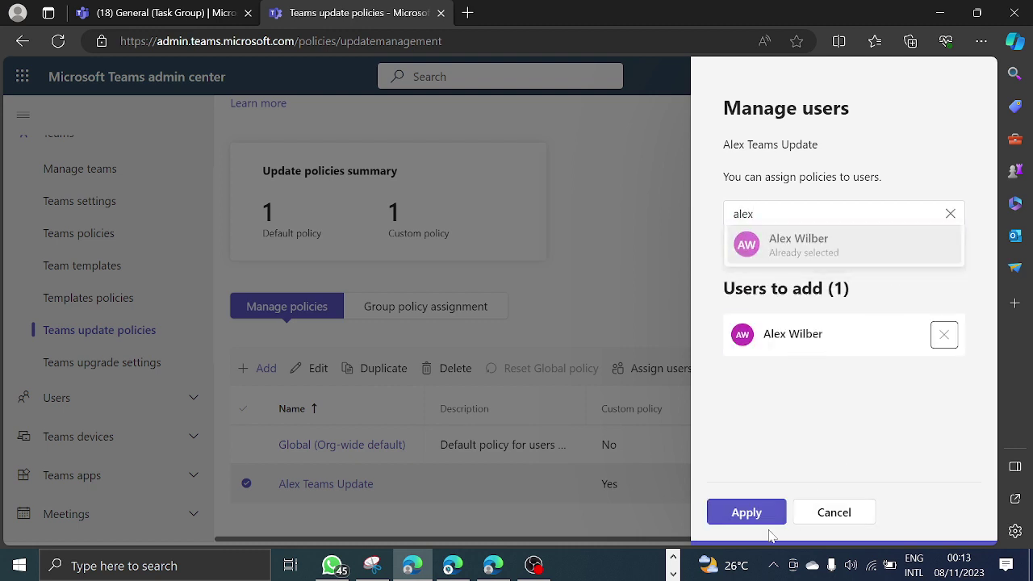
left_click(744, 515)
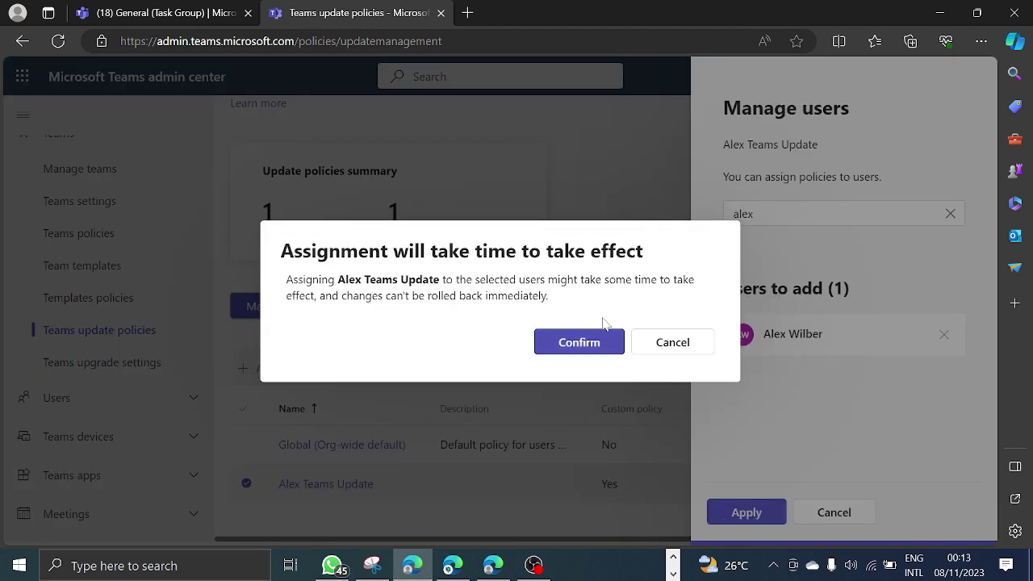
left_click(577, 349)
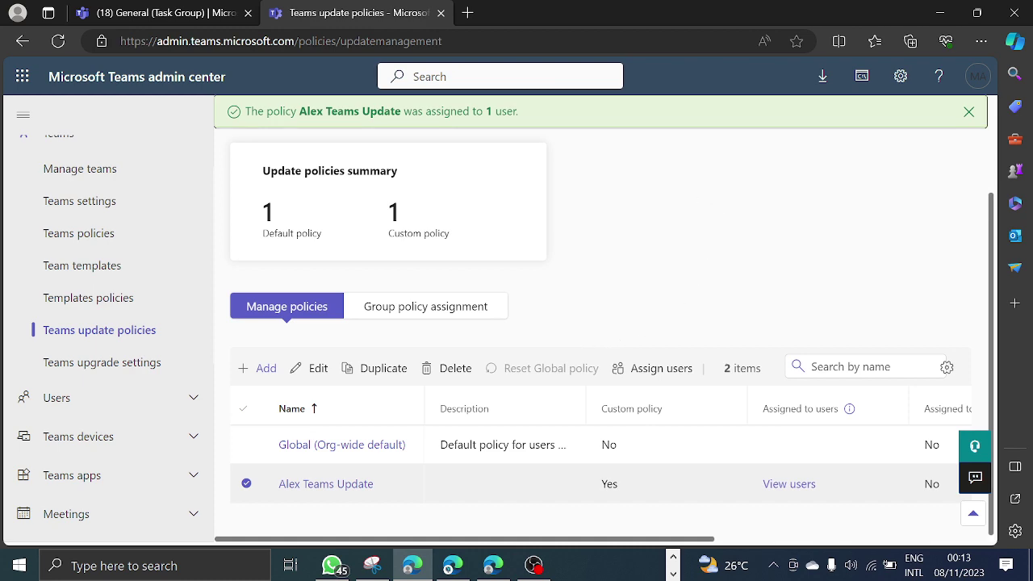
Check the assigned user's Teams window for the new Teams switch, compare it with the admin's Teams window, and return to the admin center.
left_click_drag(1032, 145, 663, 28)
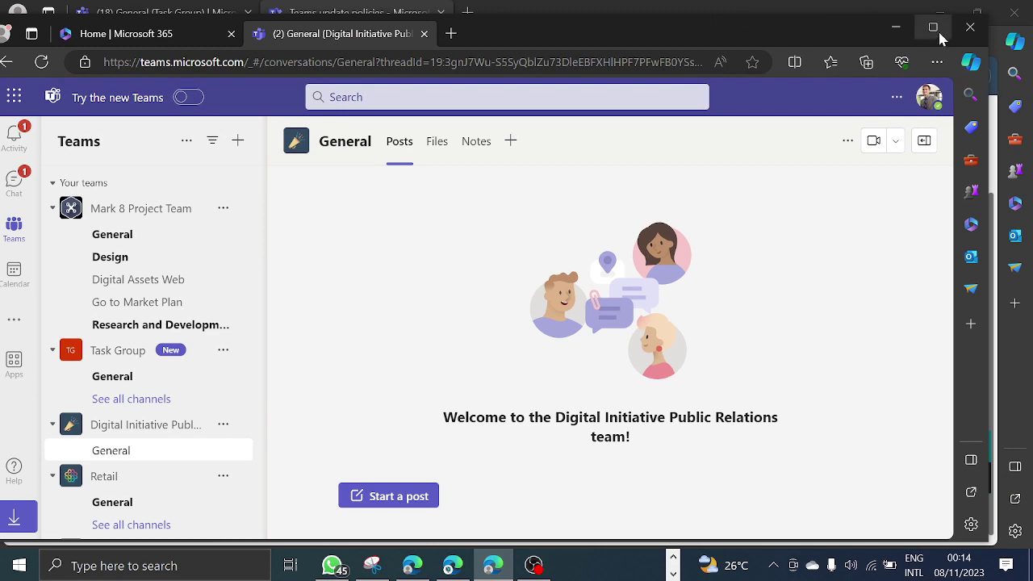
left_click(934, 26)
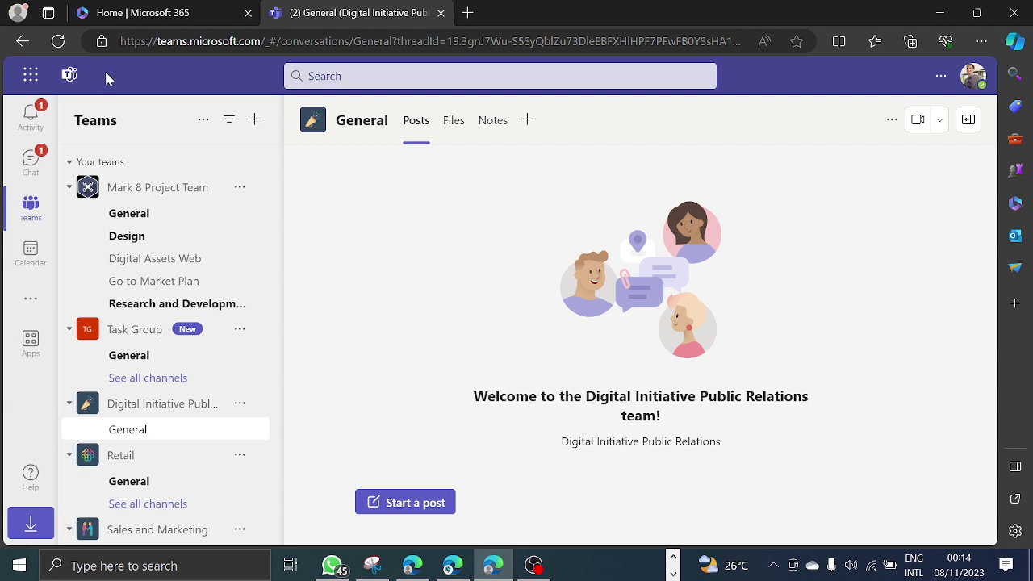
left_click_drag(595, 7, 1032, 14)
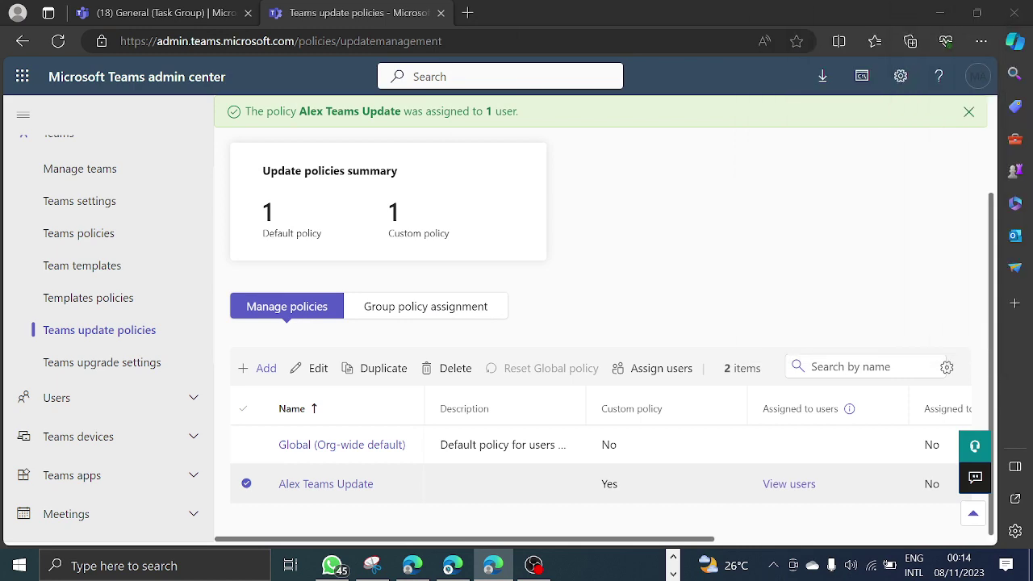
left_click(142, 13)
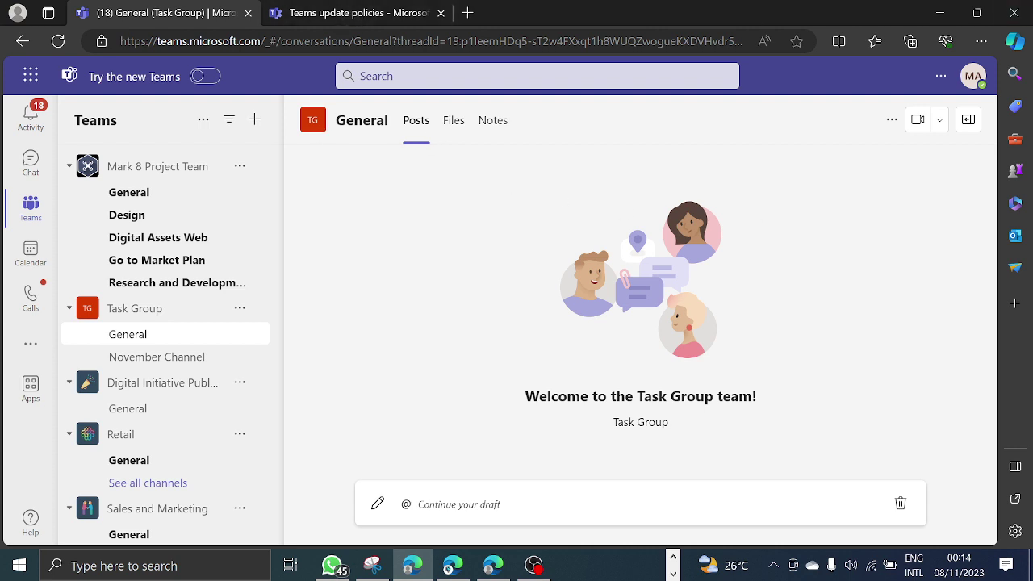
key("alt+Tab")
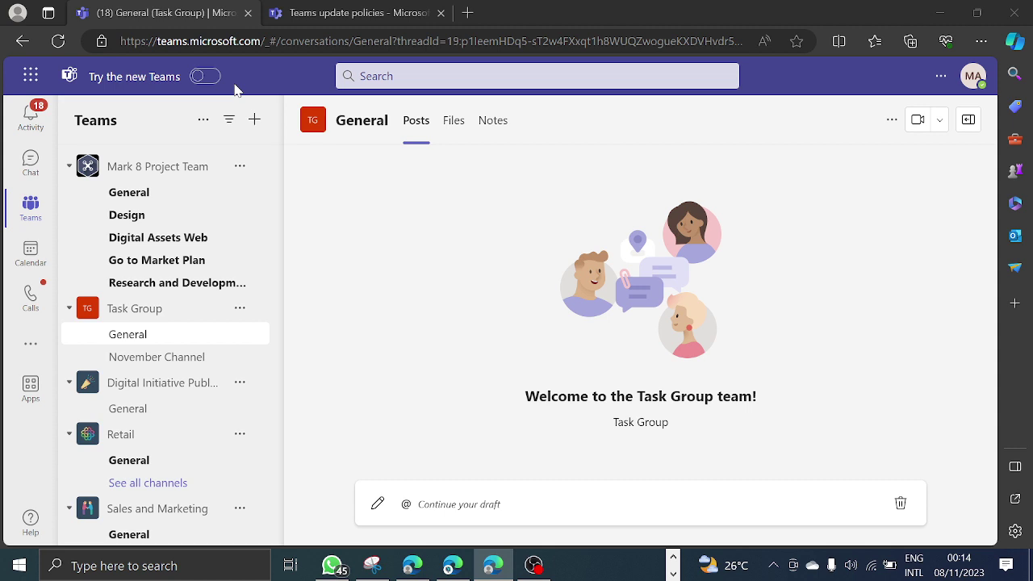
left_click(345, 15)
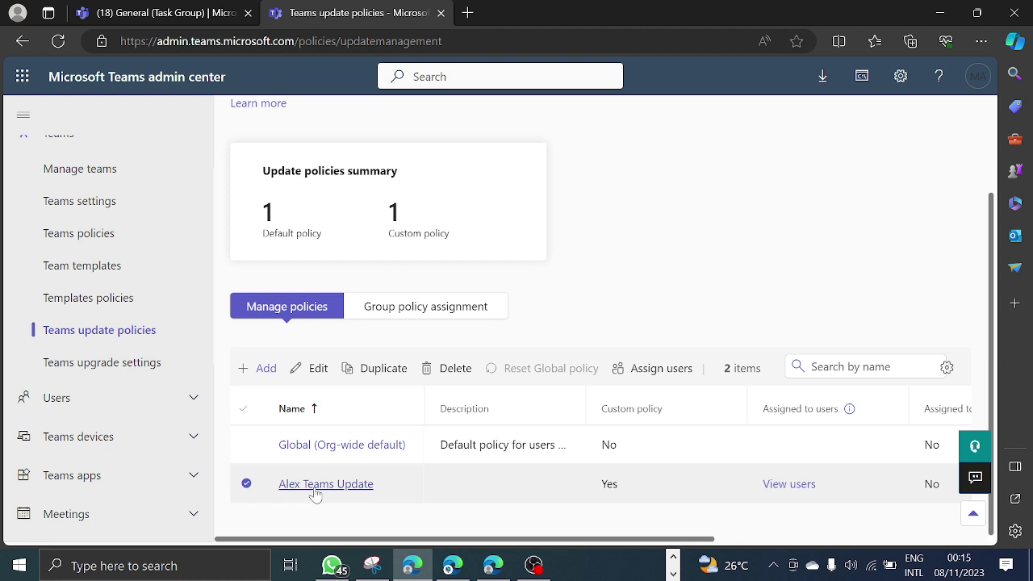
Open the Teams upgrade settings and examine the introduction, the coexistence mode and the notice about settings controlled by Microsoft.
left_click(96, 365)
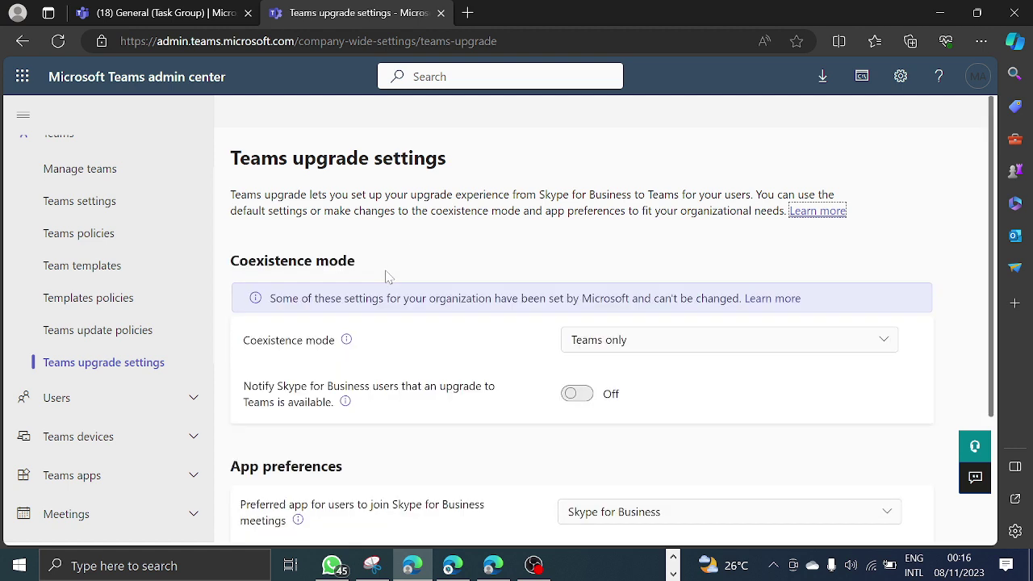
left_click(791, 344)
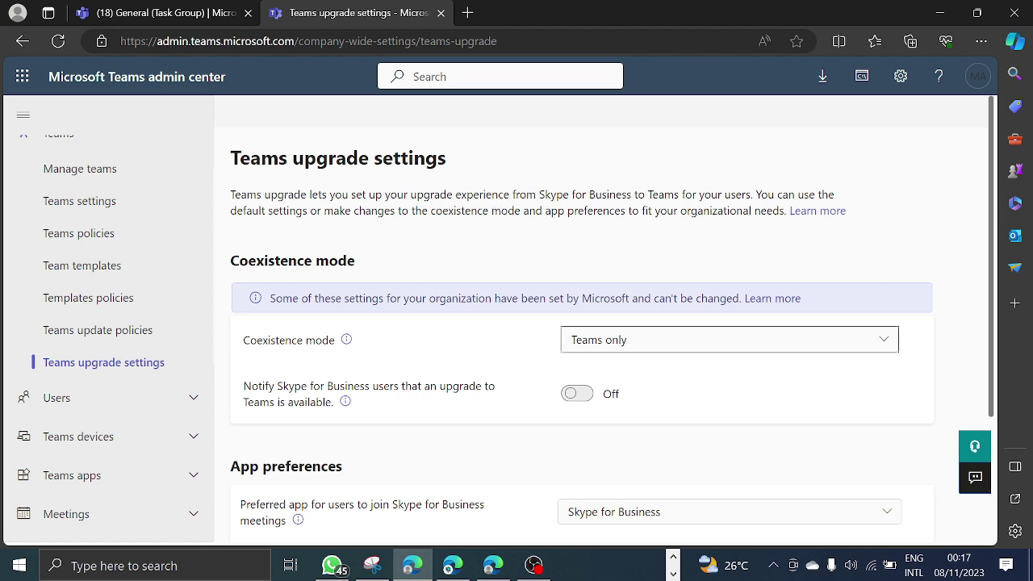
left_click_drag(680, 194, 620, 194)
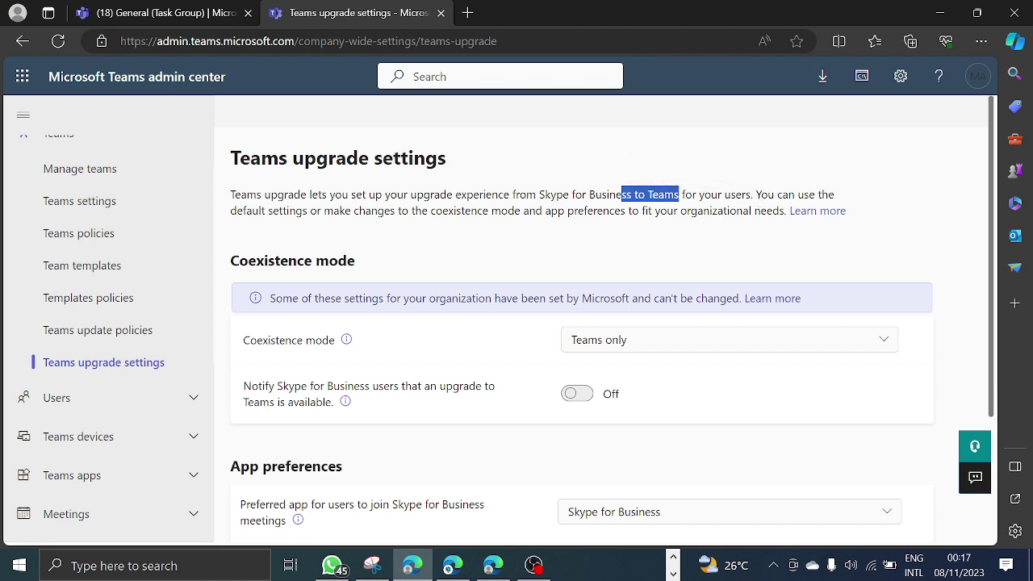
left_click_drag(754, 194, 724, 201)
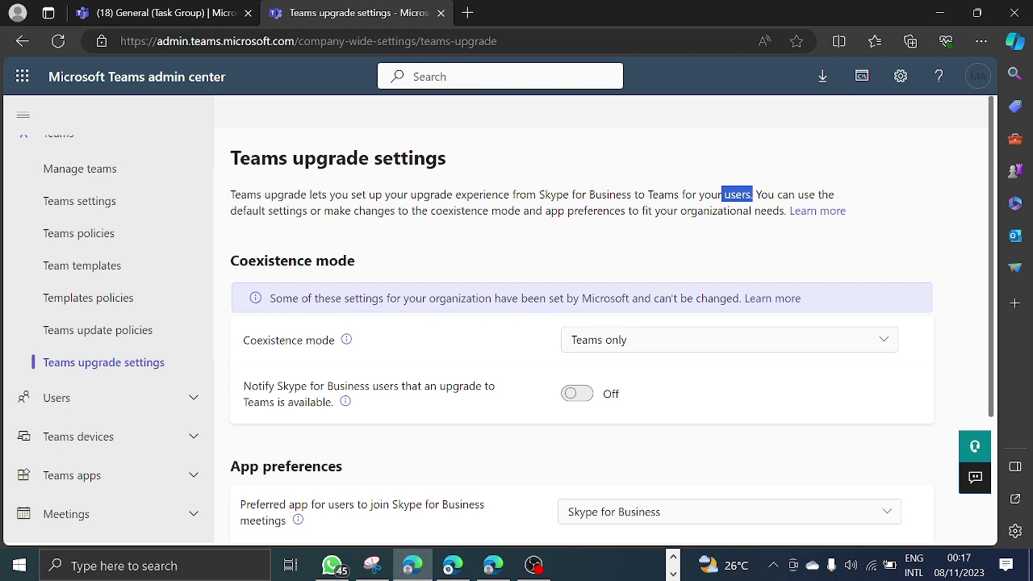
left_click_drag(740, 298, 549, 299)
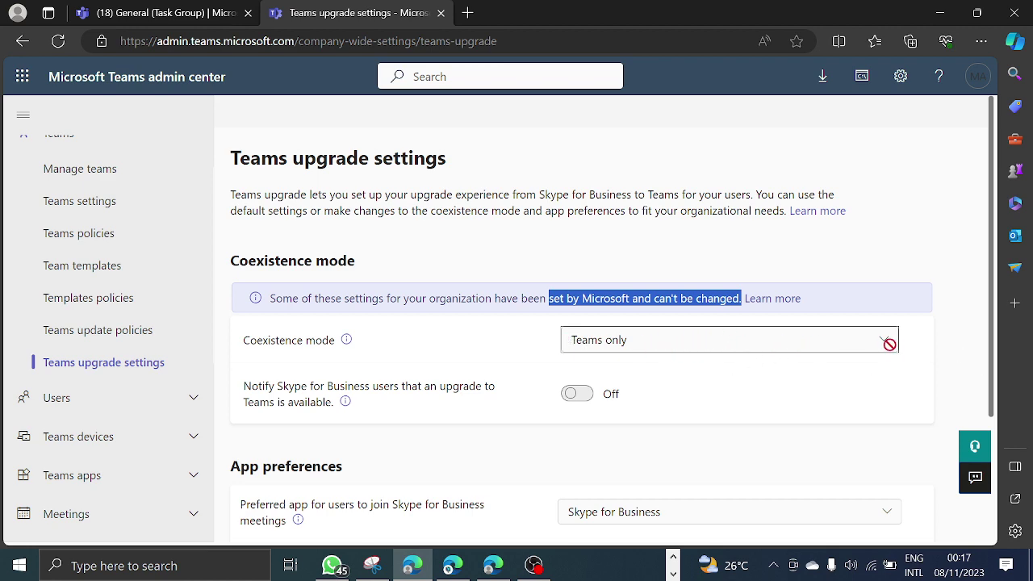
View the app choices for joining Skype for Business meetings and the background Teams download setting under App preferences.
scroll(876, 327, "down", 2)
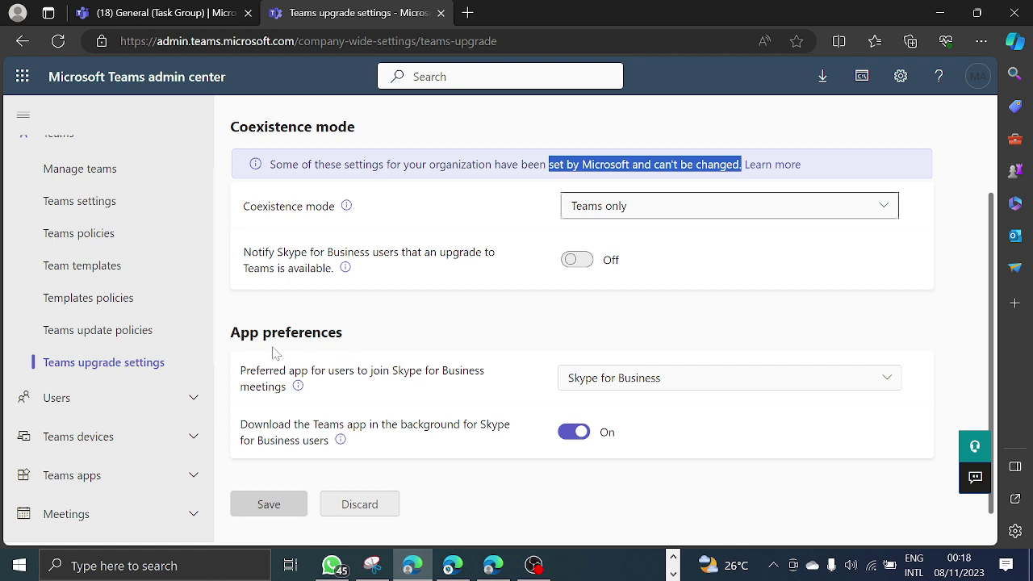
scroll(278, 352, "down", 1)
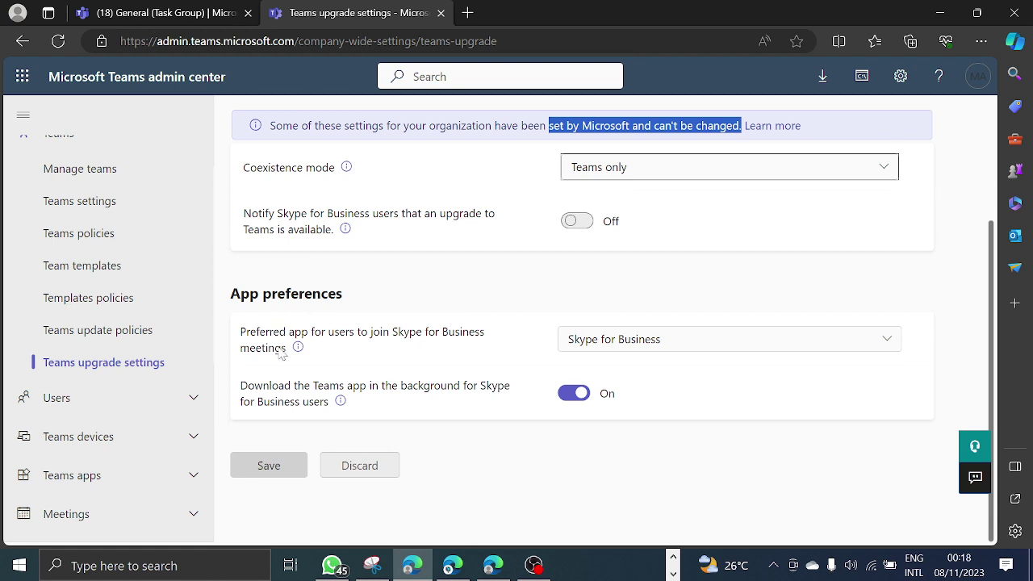
left_click(635, 338)
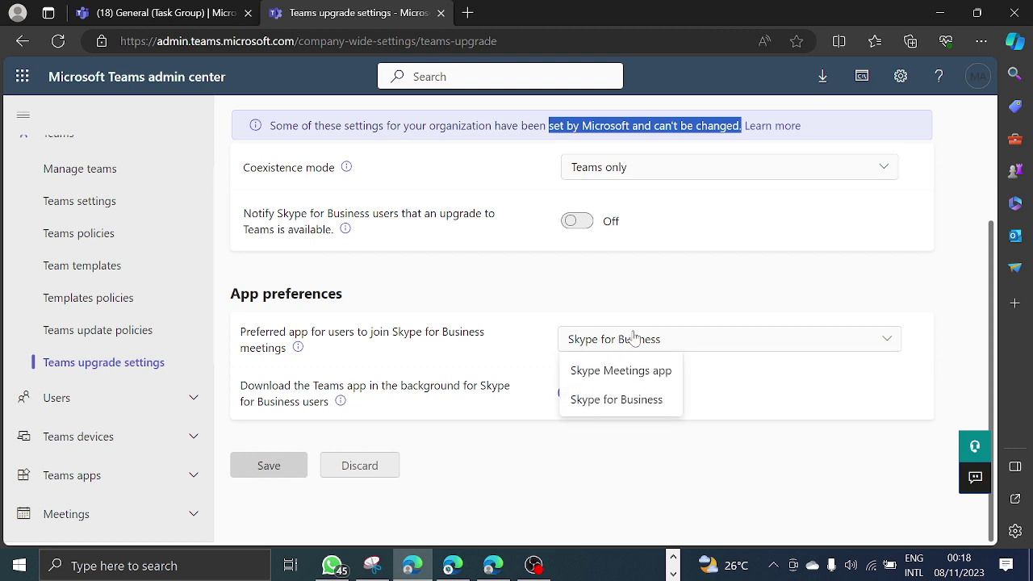
left_click(654, 290)
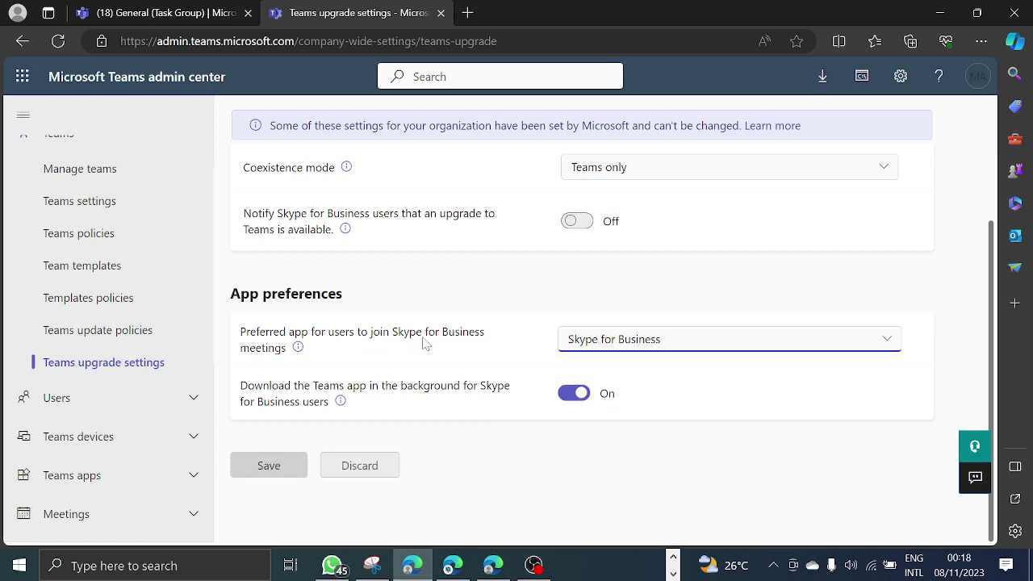
left_click(625, 344)
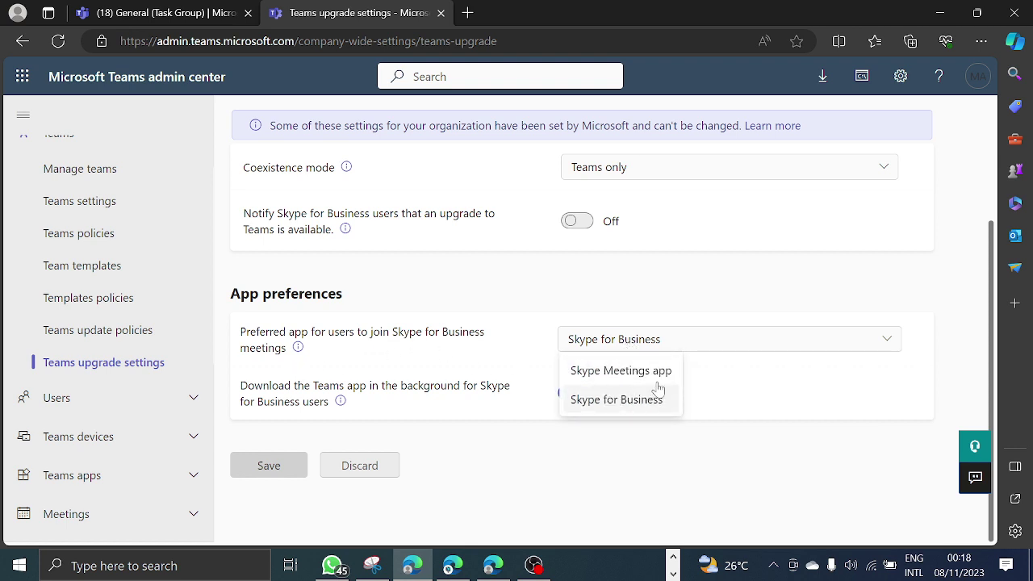
left_click(666, 316)
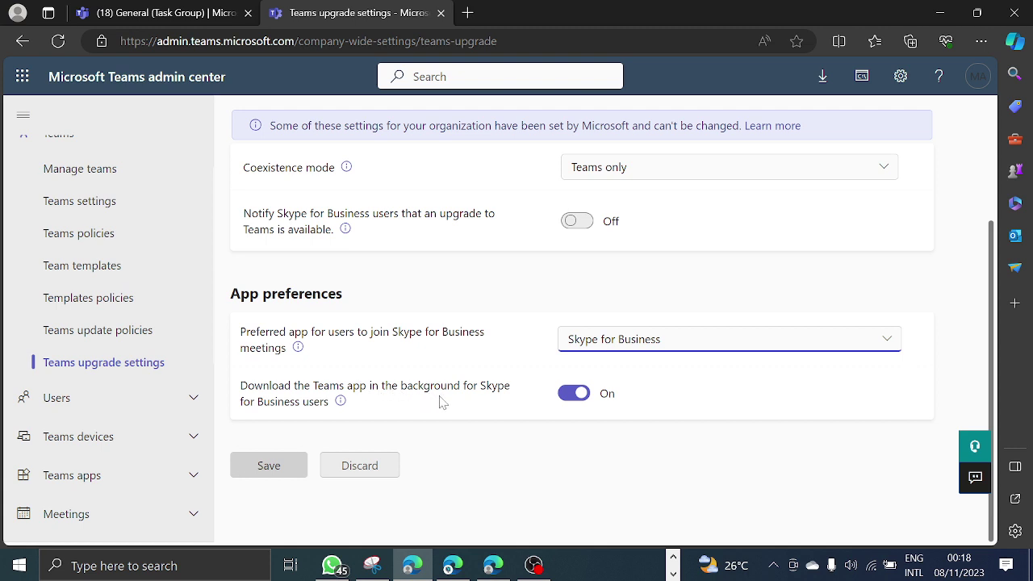
left_click(341, 402)
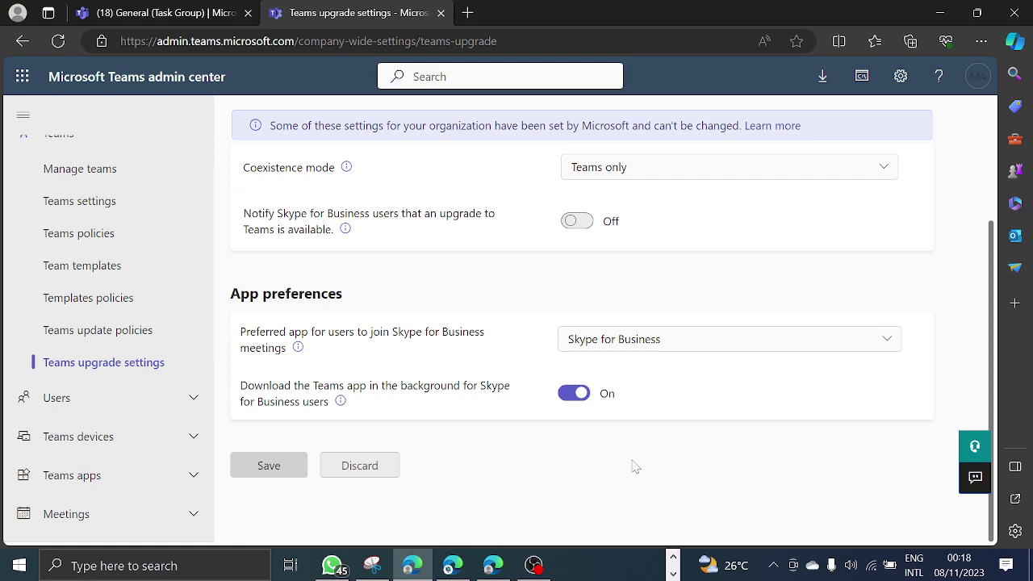
Review the coexistence mode and app preferences once more, including the preferred meeting app choices, without changing anything.
scroll(699, 343, "up", 3)
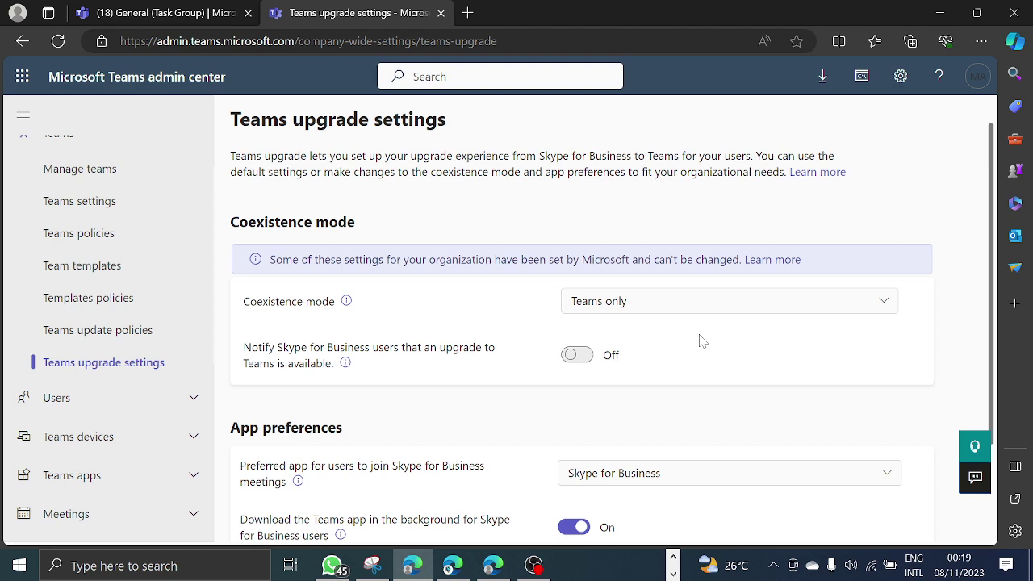
scroll(700, 341, "down", 3)
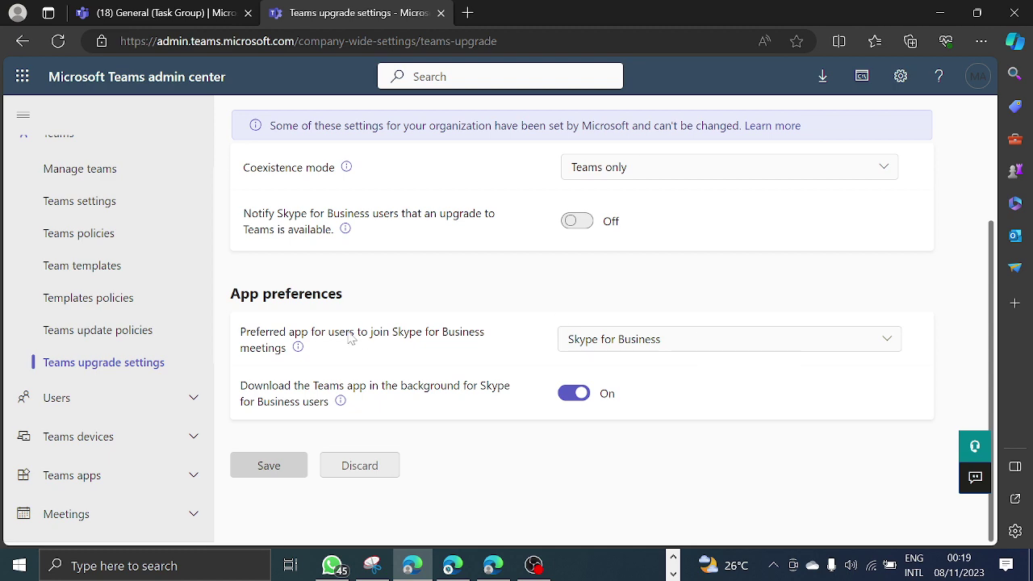
scroll(522, 396, "up", 4)
scroll(528, 397, "down", 4)
left_click(616, 344)
left_click(748, 456)
scroll(471, 288, "up", 2)
scroll(471, 289, "down", 2)
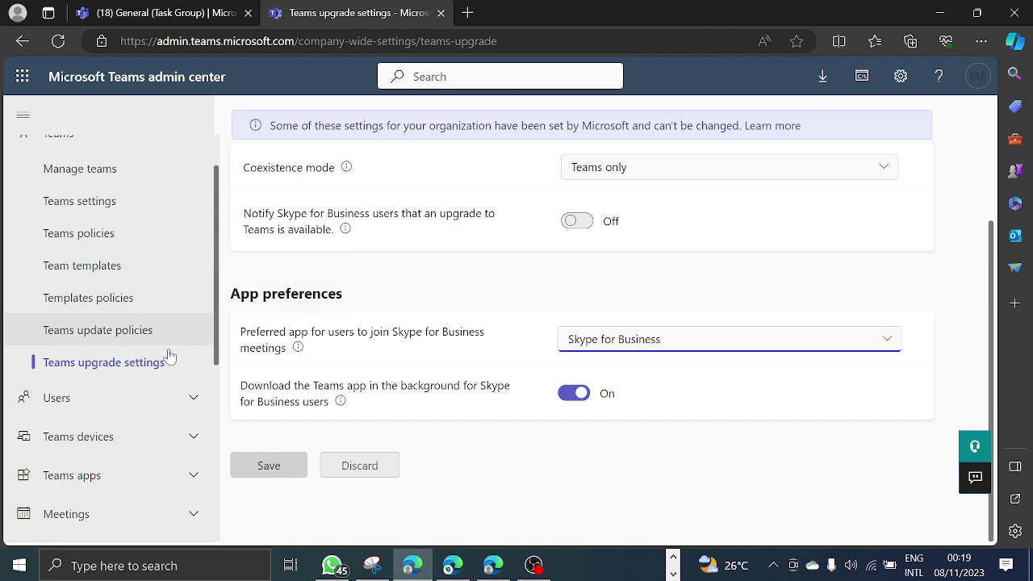
View the templates offered for creating a team in the admin's Teams, reload Teams, recheck them, and leave the dialog.
left_click(165, 14)
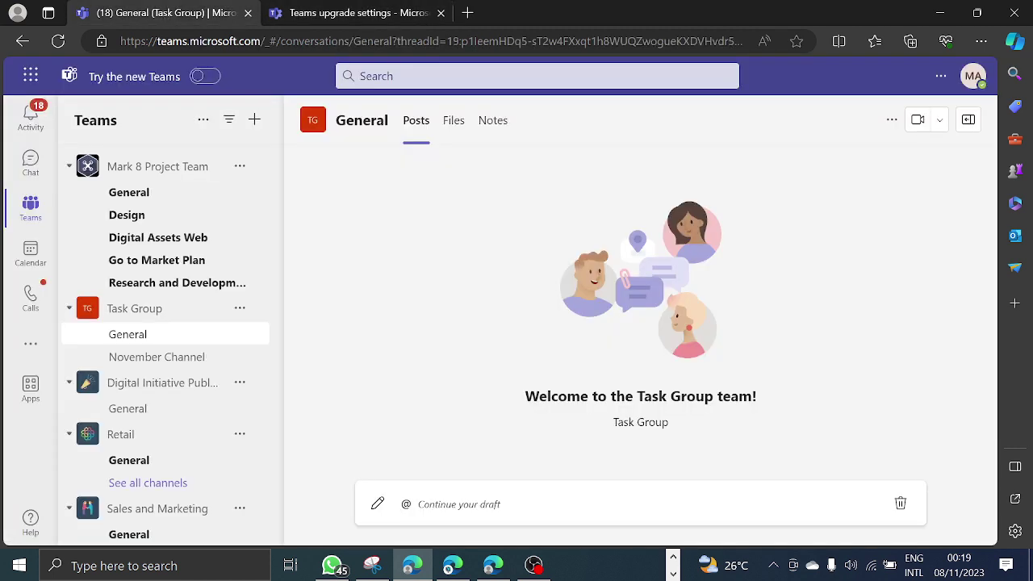
left_click(255, 121)
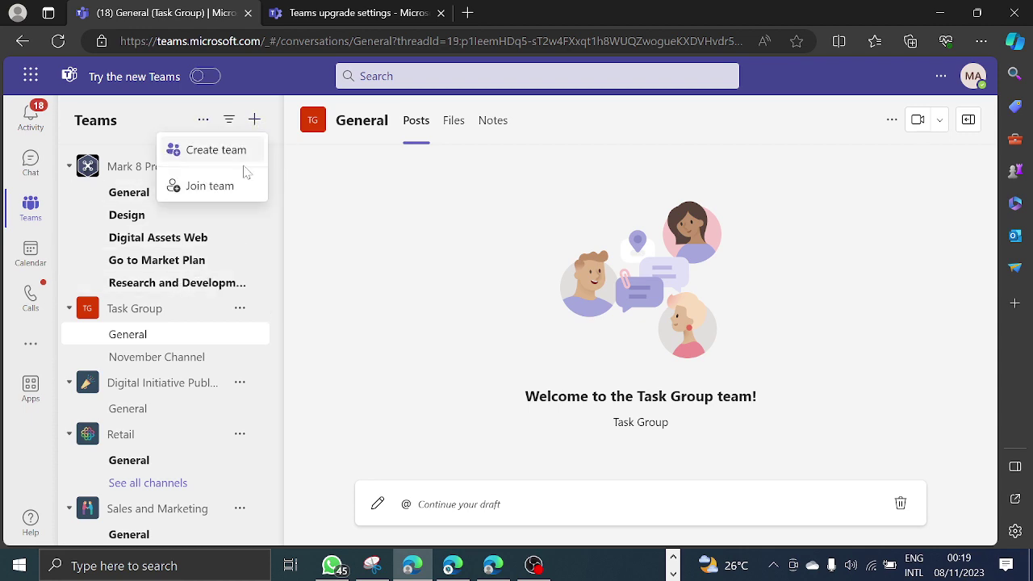
left_click(207, 153)
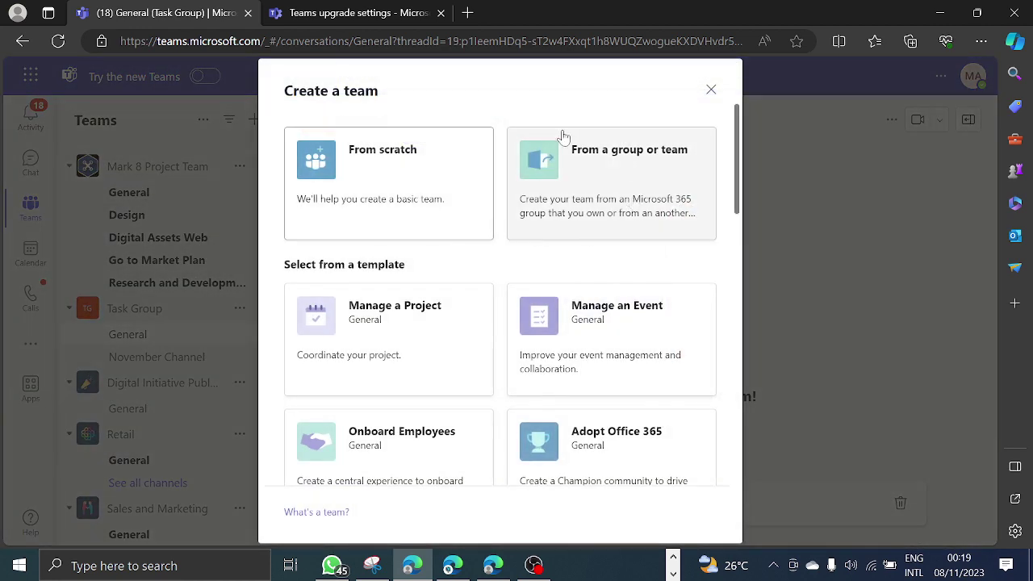
left_click(58, 40)
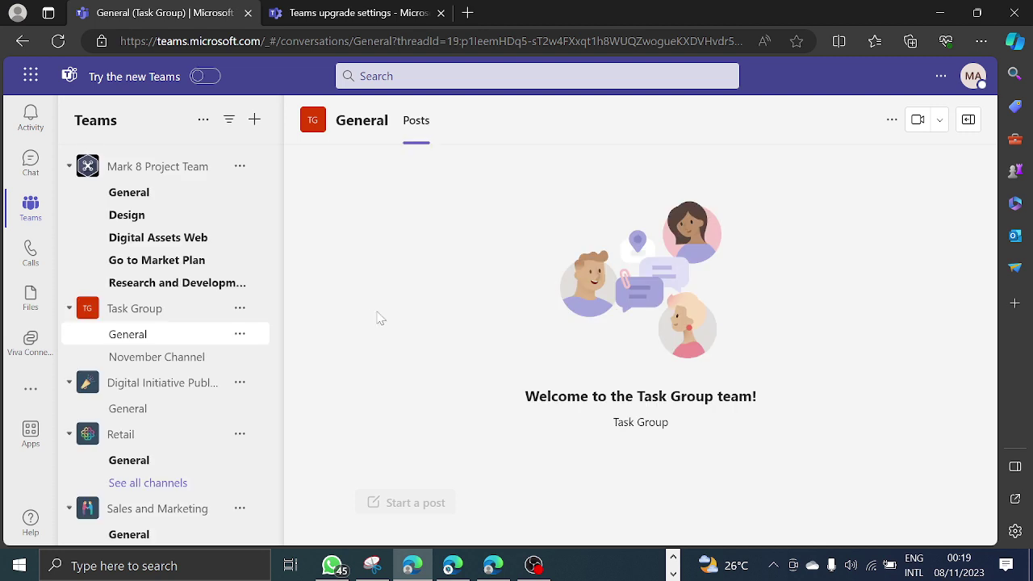
left_click(253, 120)
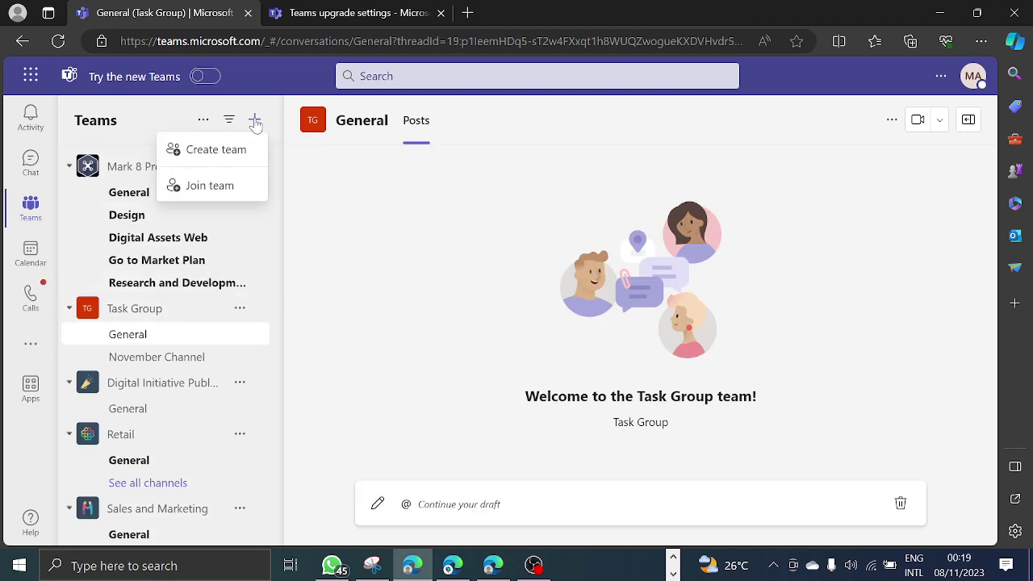
left_click(232, 153)
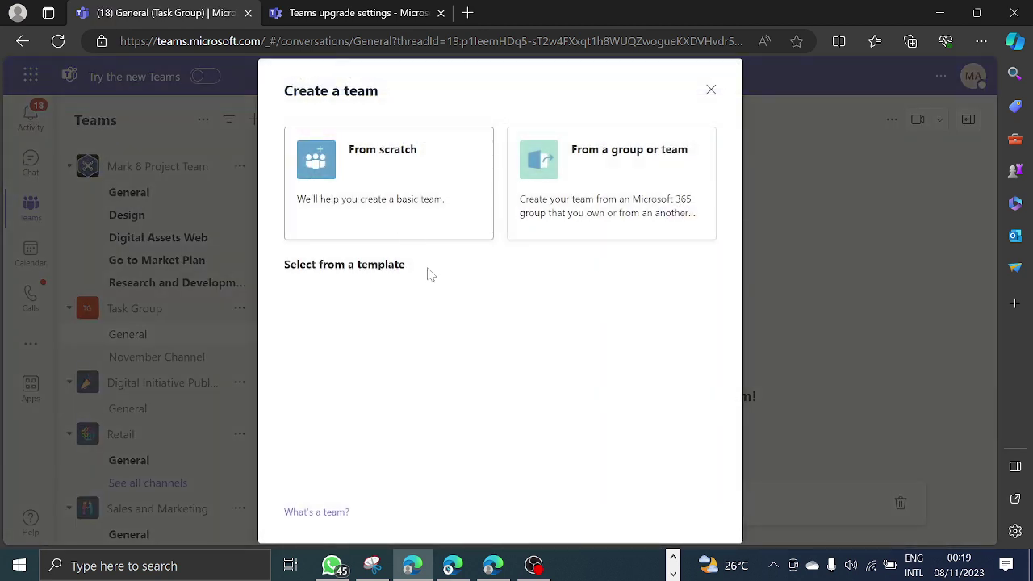
scroll(457, 362, "down", 5)
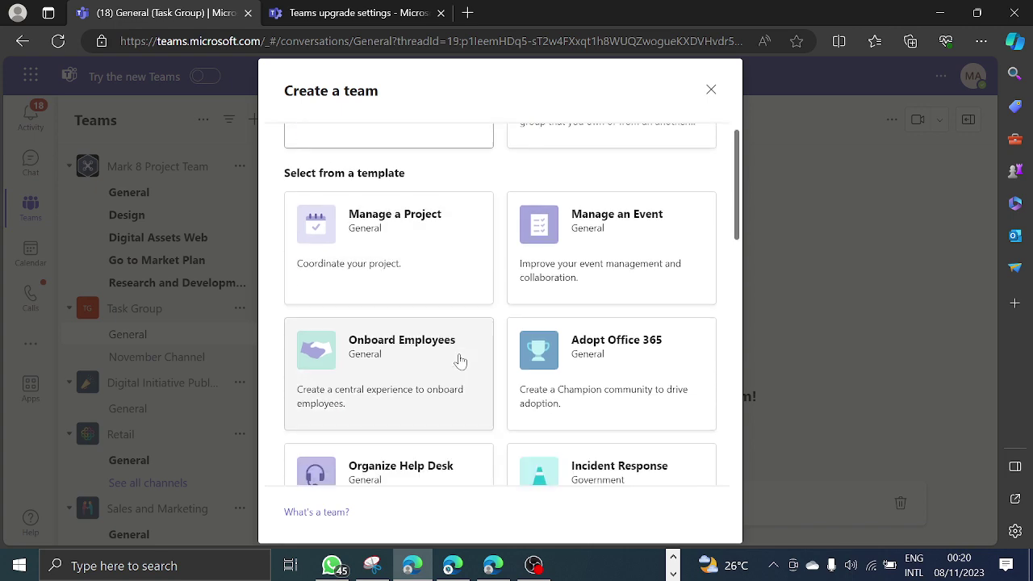
left_click(788, 315)
Return to the admin center and look through the list of users under Manage users.
left_click(336, 15)
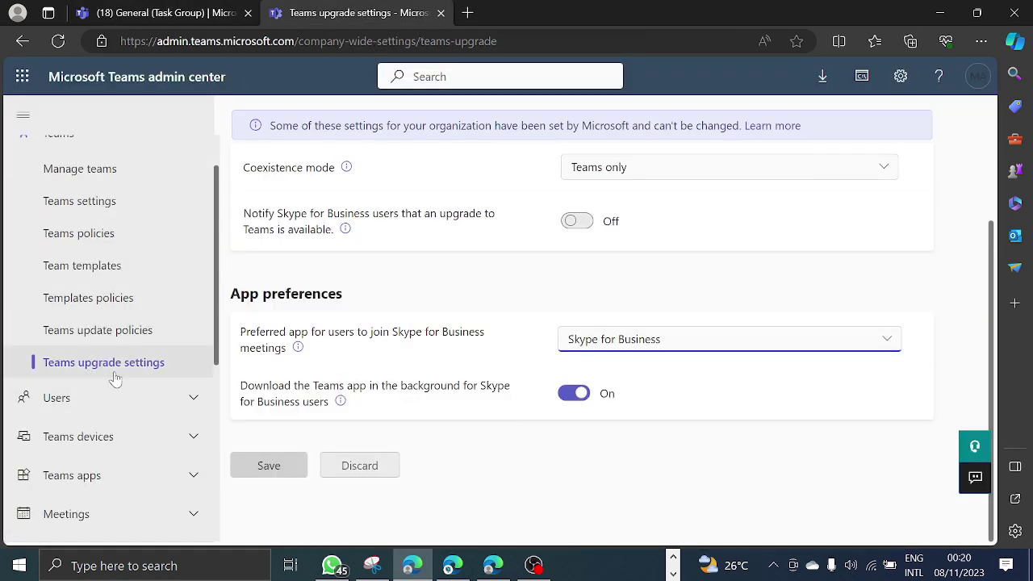
scroll(86, 392, "down", 3)
left_click(84, 222)
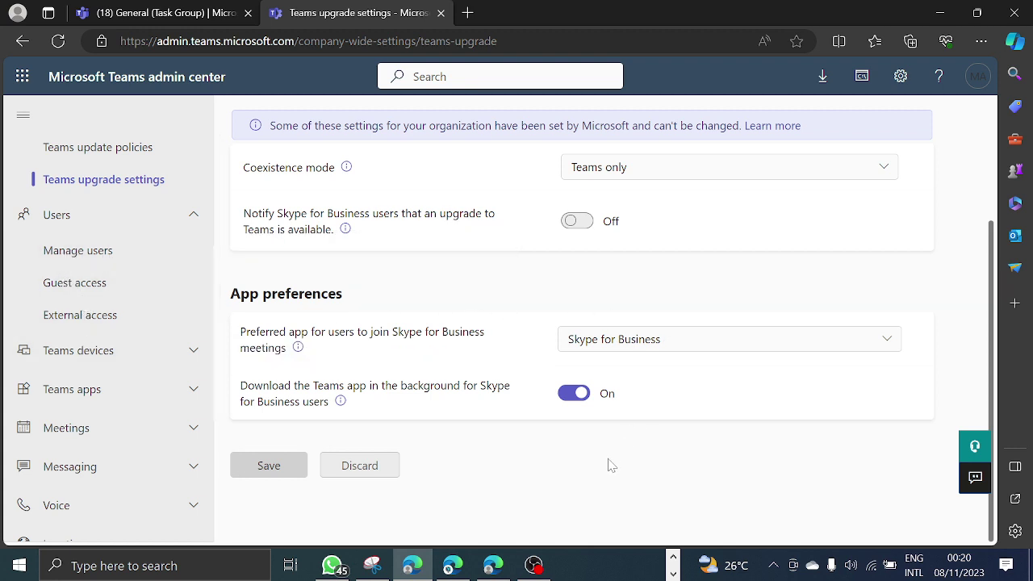
left_click(80, 251)
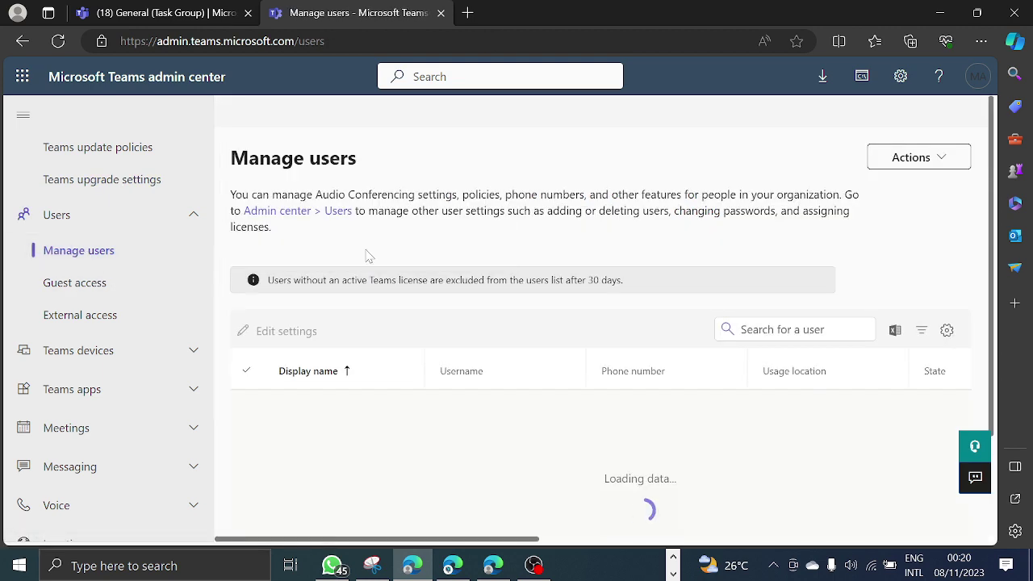
scroll(622, 353, "down", 5)
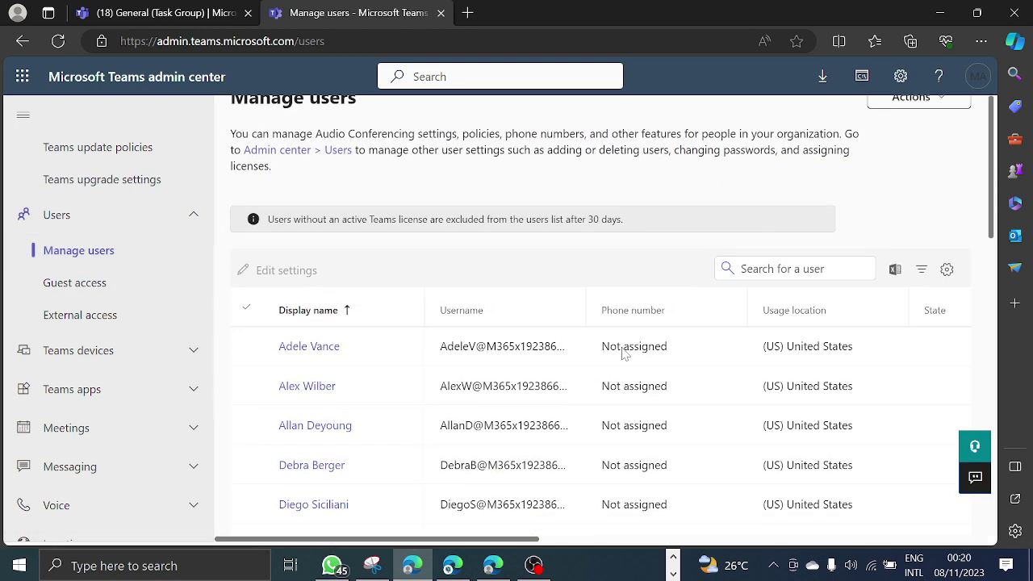
scroll(641, 353, "down", 3)
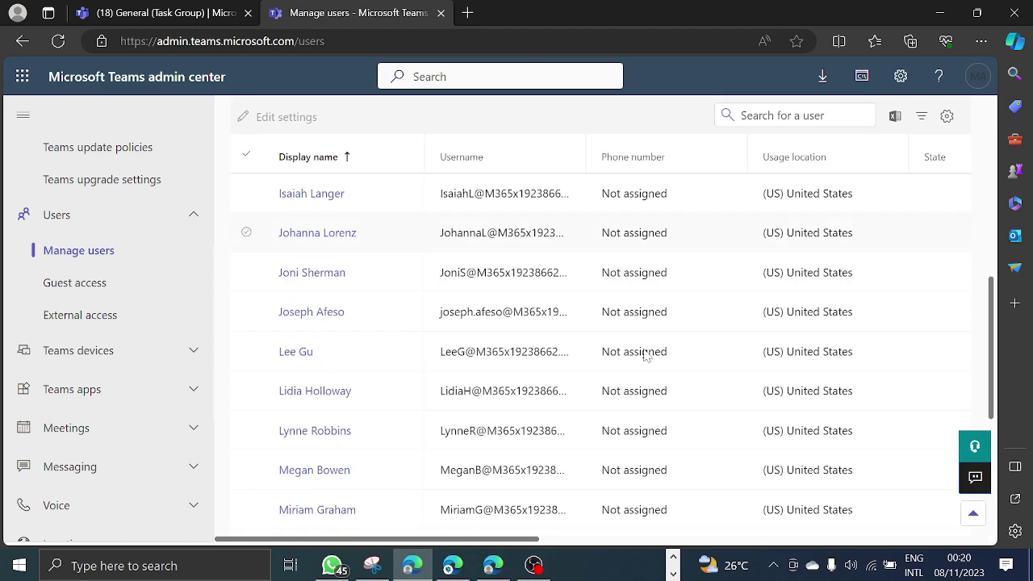
Open the profile of the first user in the list and examine the account details and Teams upgrade settings.
scroll(641, 357, "up", 9)
left_click(298, 409)
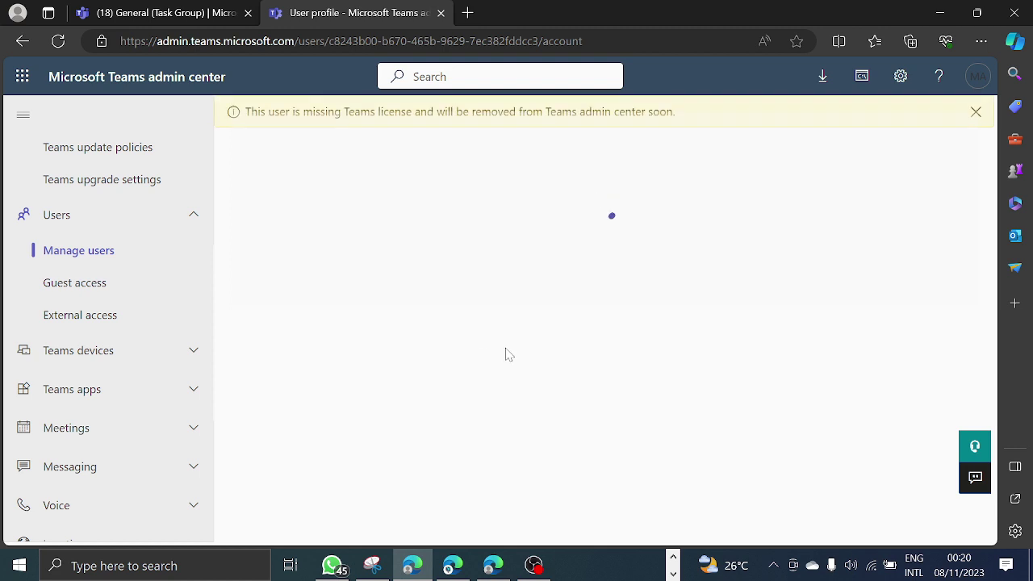
scroll(617, 385, "down", 2)
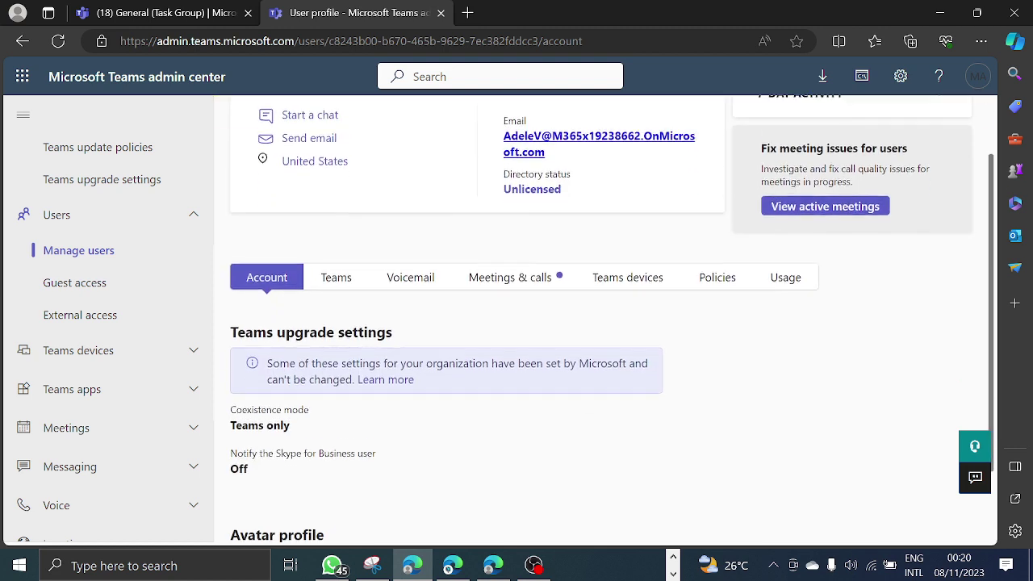